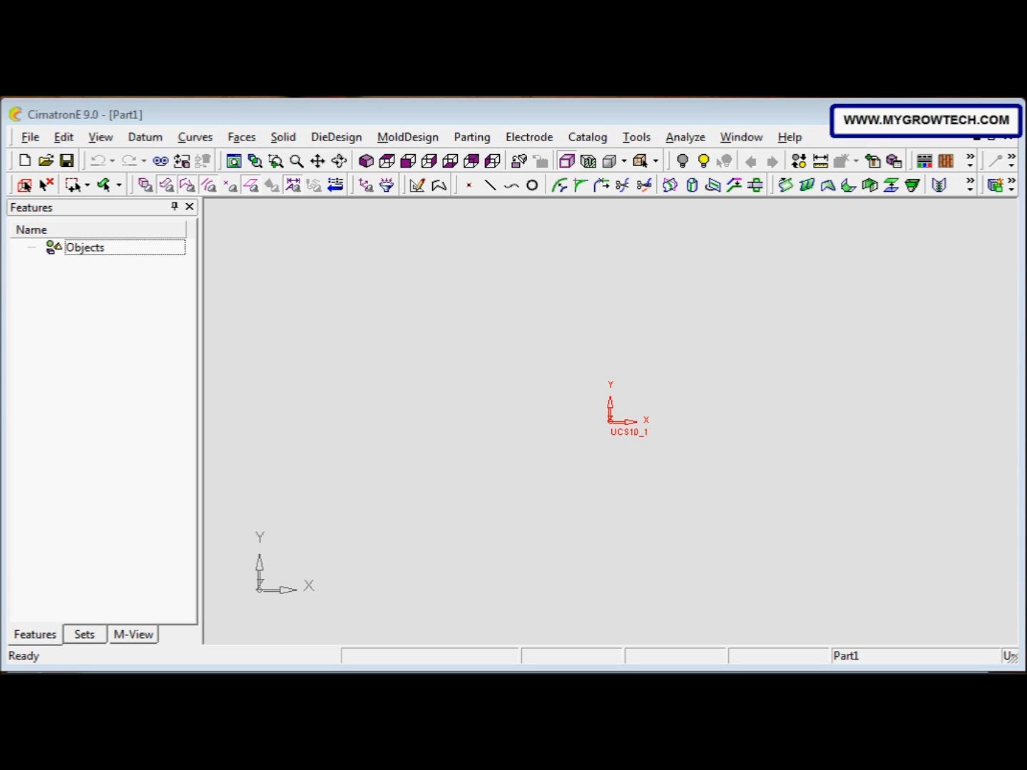
# Create a new part file with millimetre units.
pyautogui.click(25, 161)
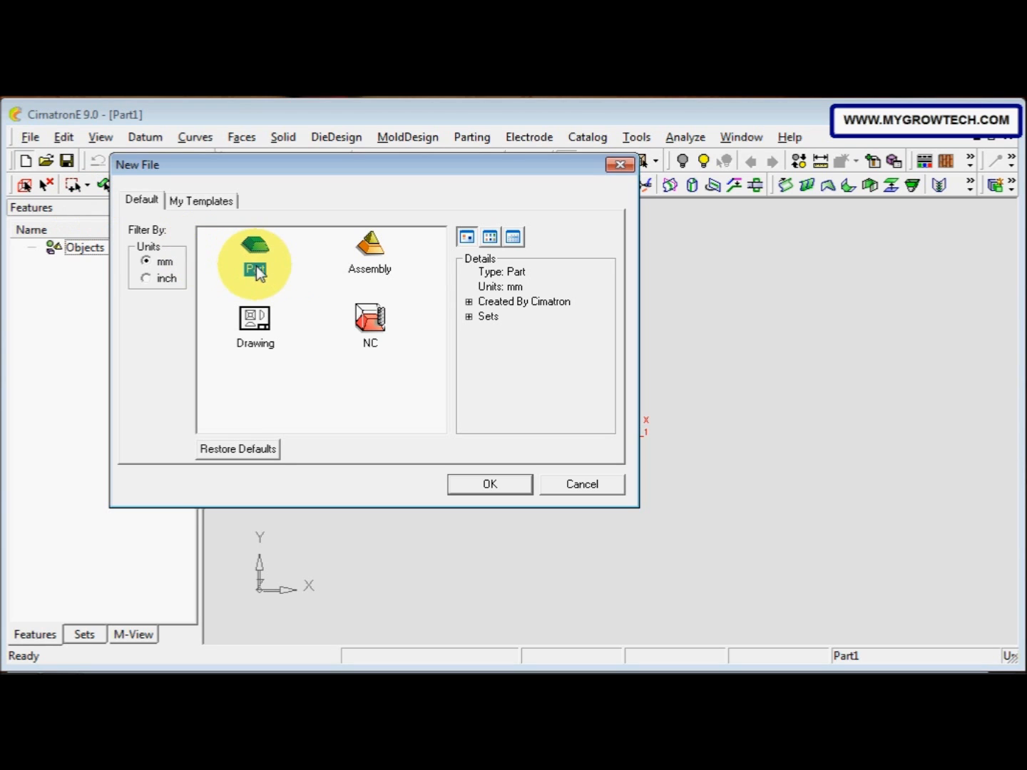
pyautogui.click(147, 259)
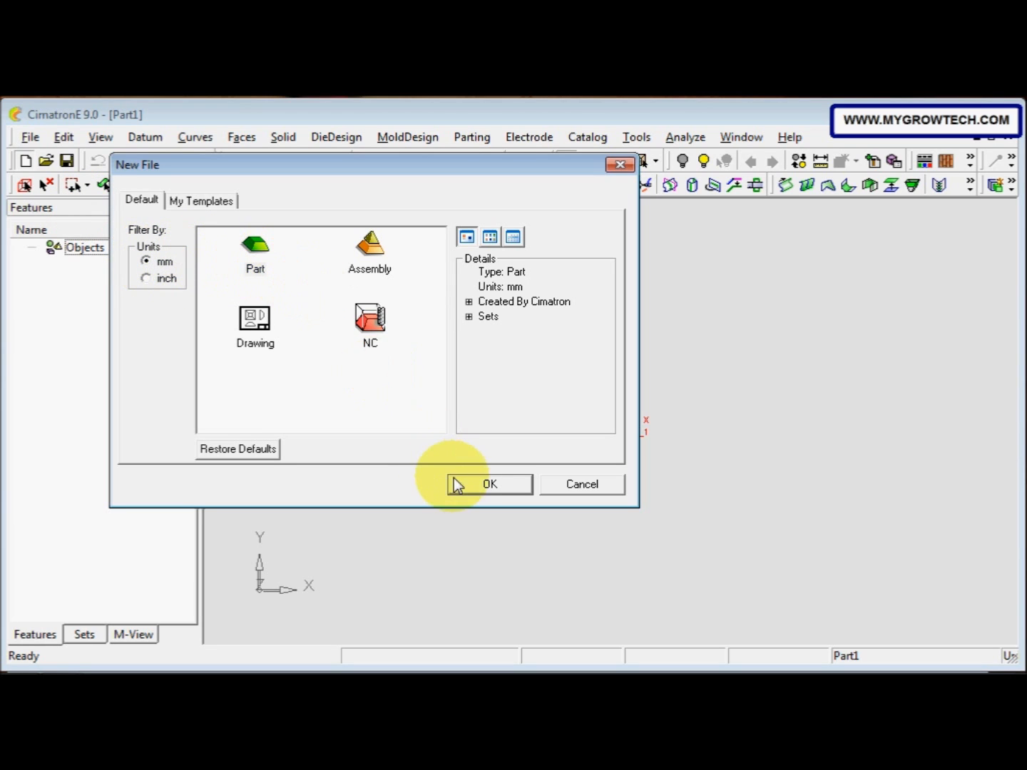
pyautogui.click(477, 486)
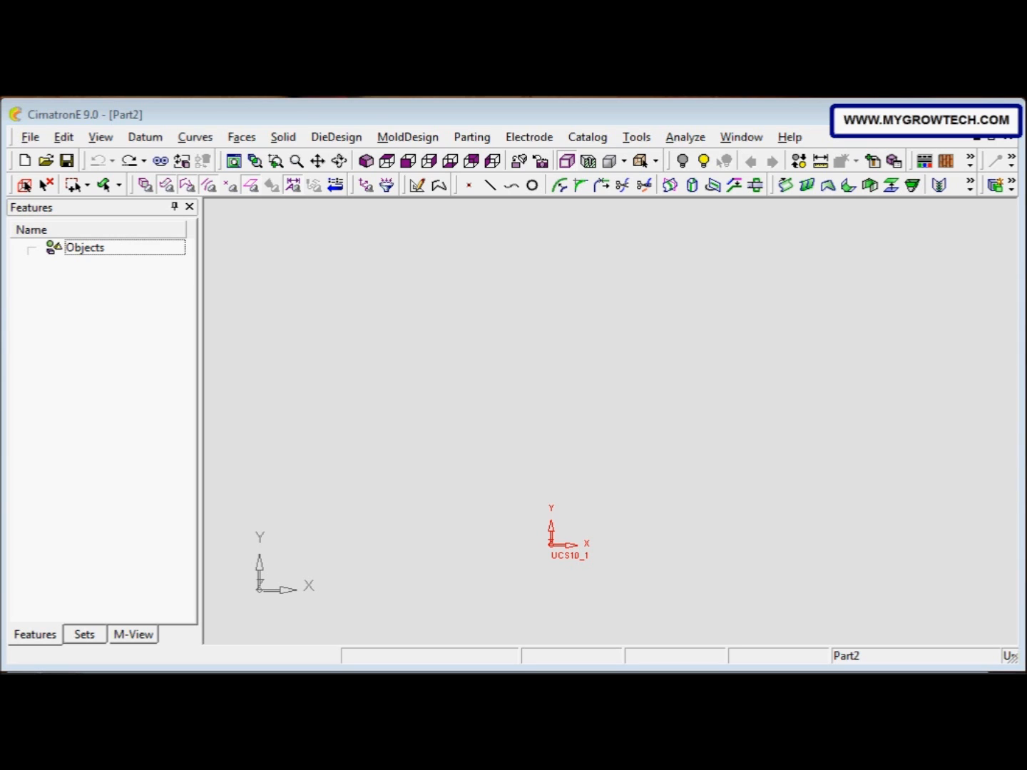
# Create the three main datum planes on the default UCS at the origin.
pyautogui.click(150, 139)
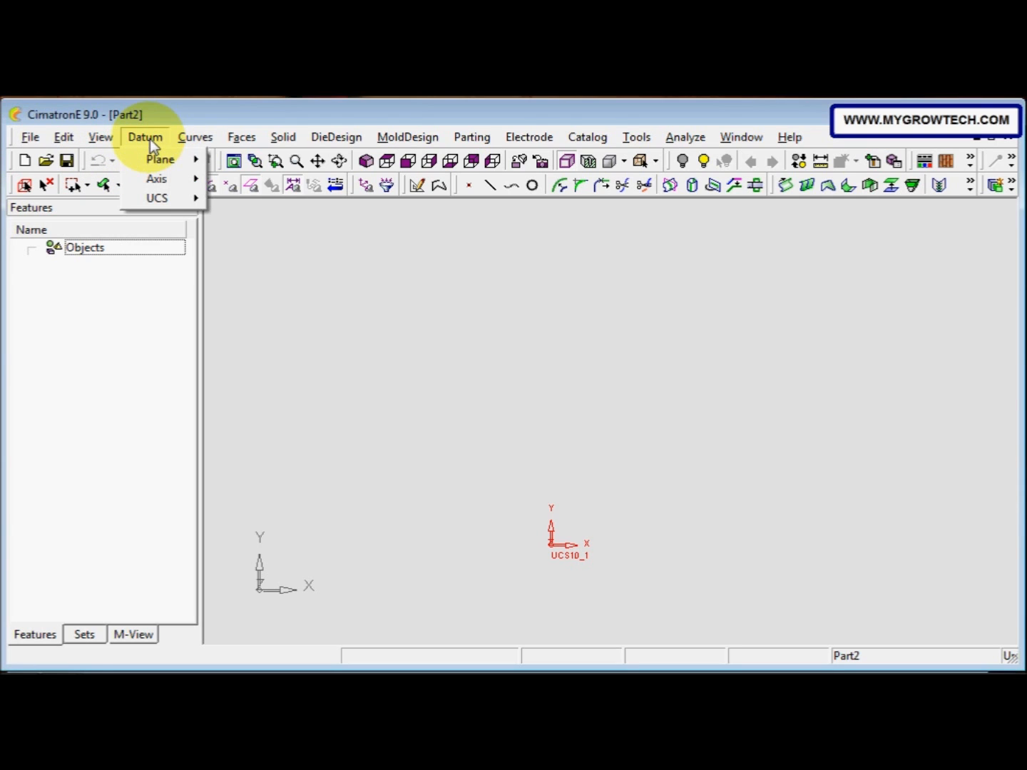
pyautogui.moveTo(166, 164)
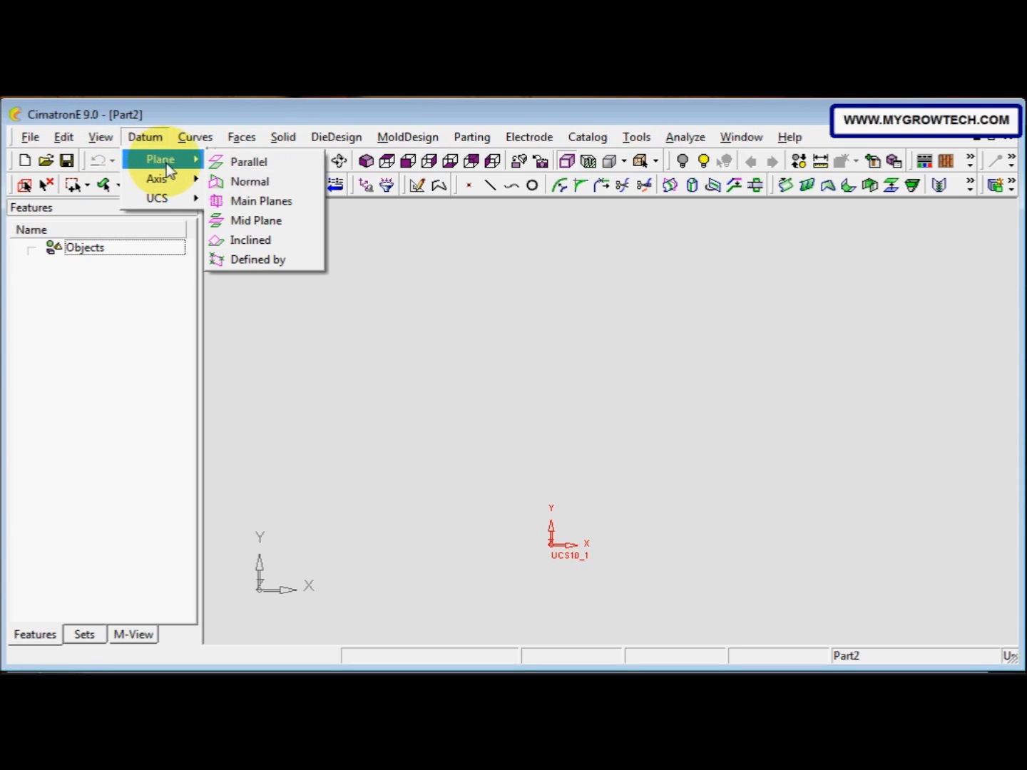
pyautogui.click(259, 206)
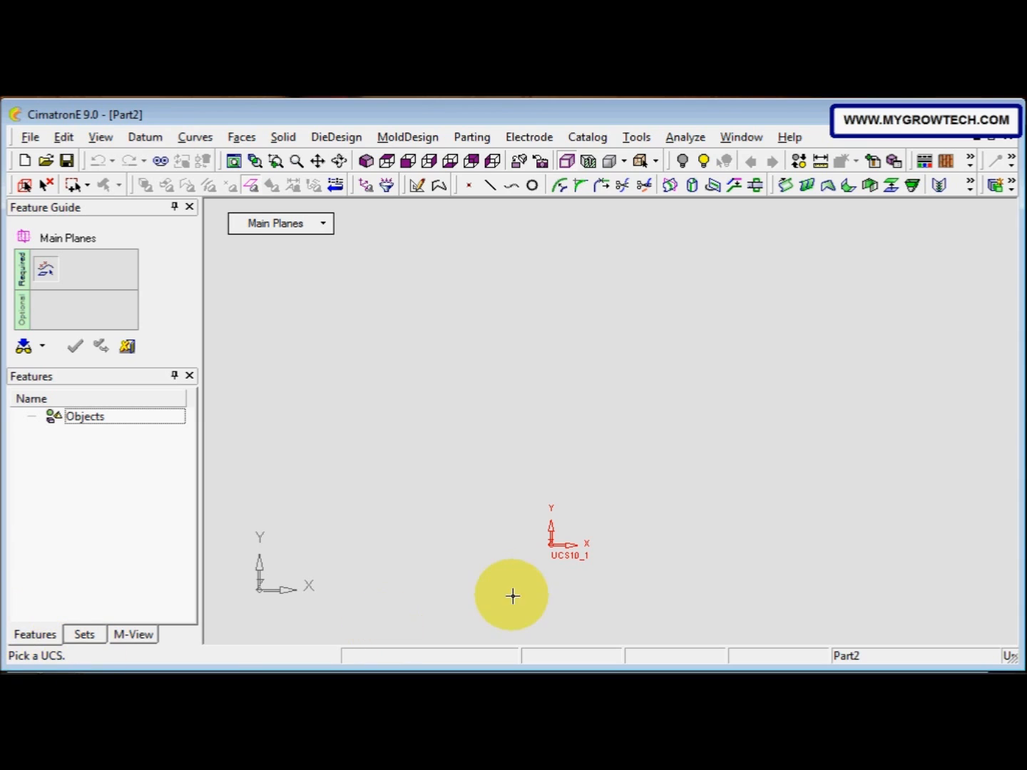
pyautogui.click(555, 548)
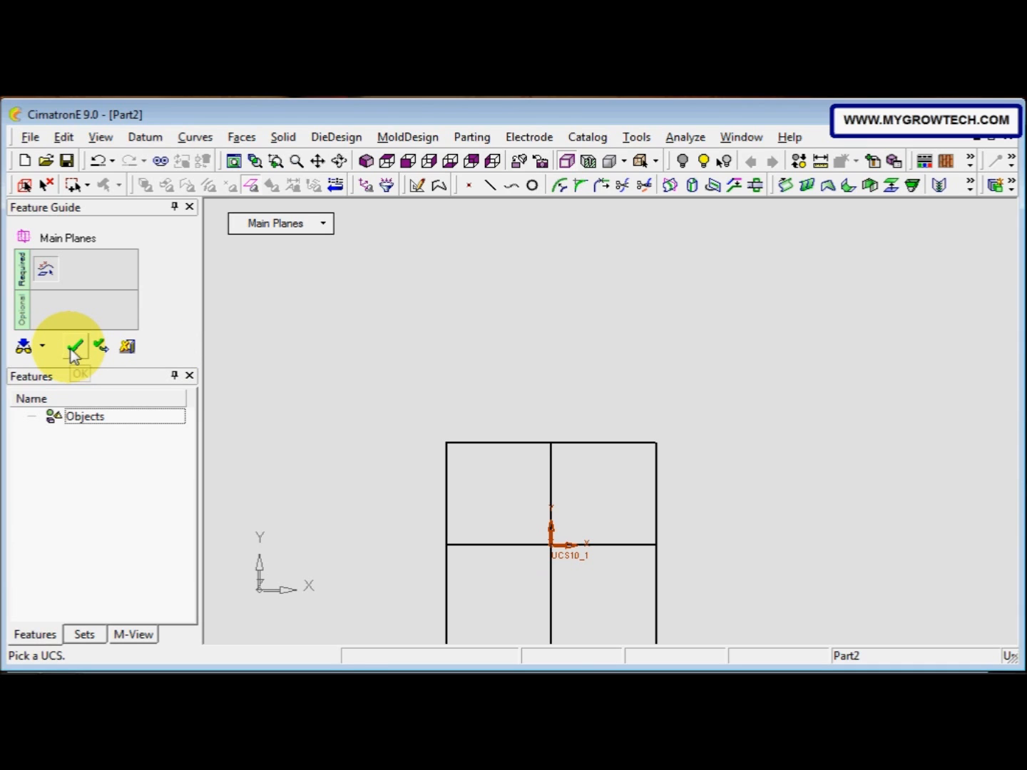
pyautogui.click(259, 315)
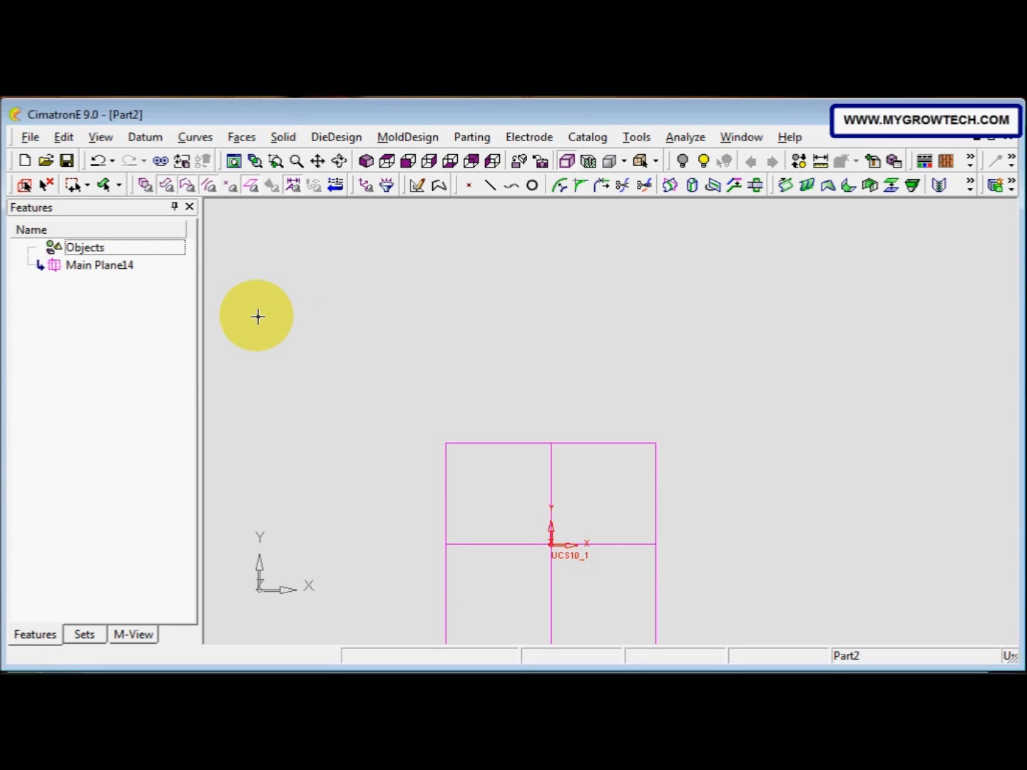
# Examine the main planes in isometric view, zooming, panning and rotating around them before restoring the isometric orientation.
pyautogui.click(366, 164)
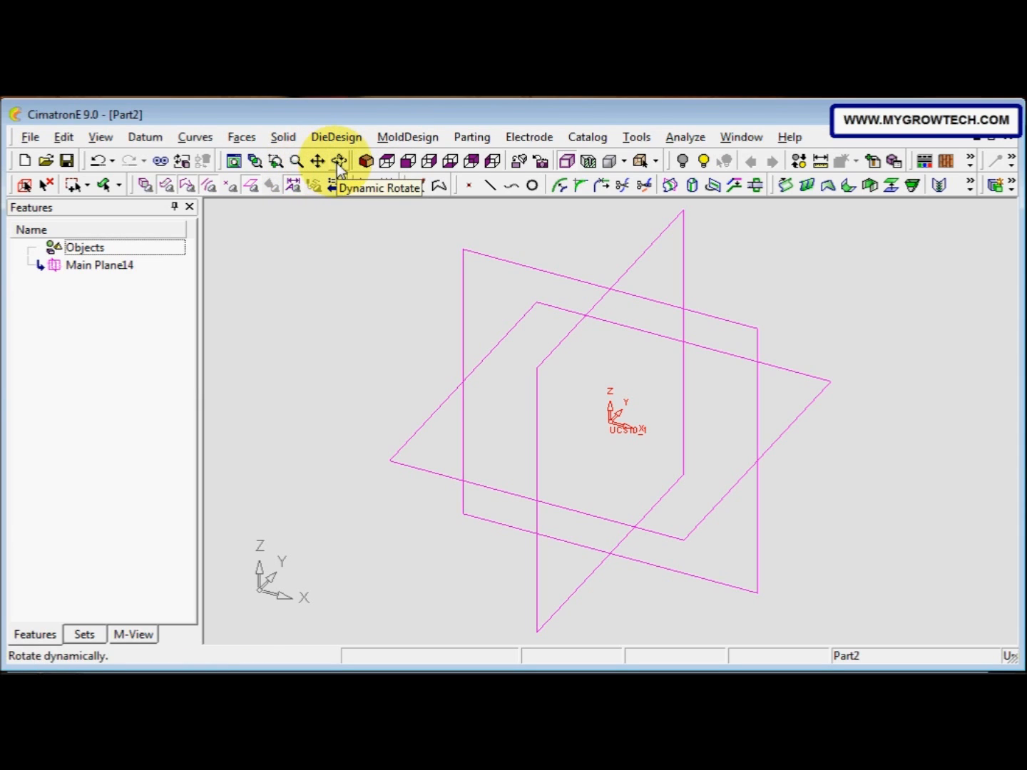
pyautogui.click(296, 162)
pyautogui.moveTo(459, 408); pyautogui.dragTo(511, 391)
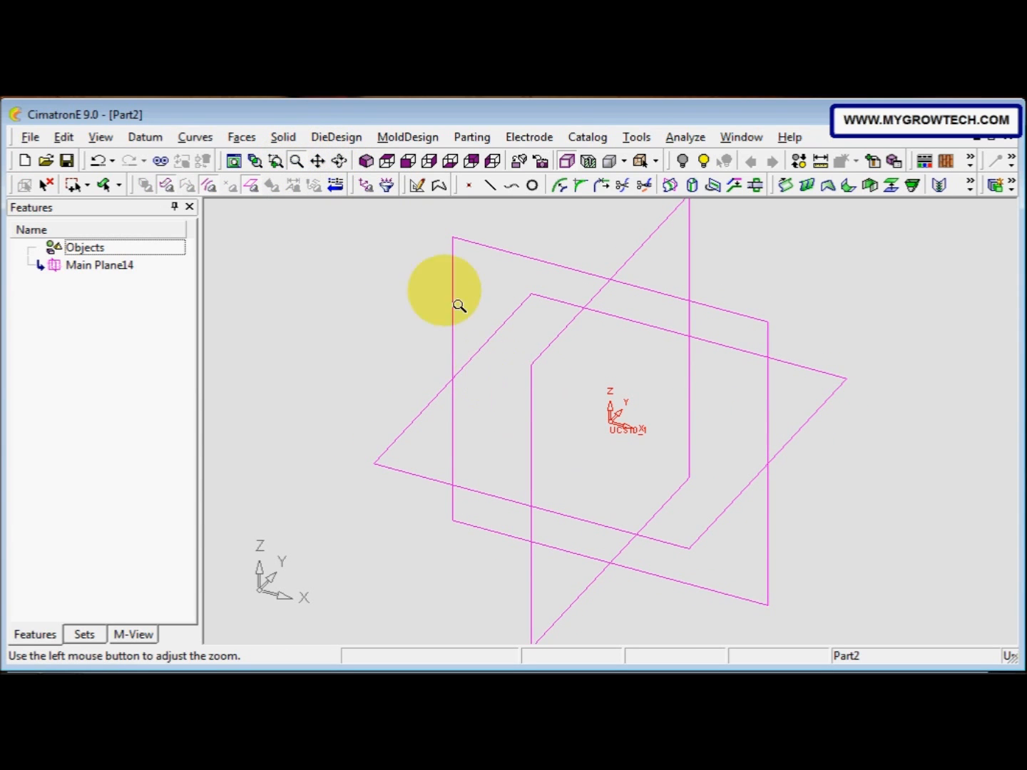
pyautogui.click(318, 162)
pyautogui.moveTo(578, 375); pyautogui.dragTo(571, 405)
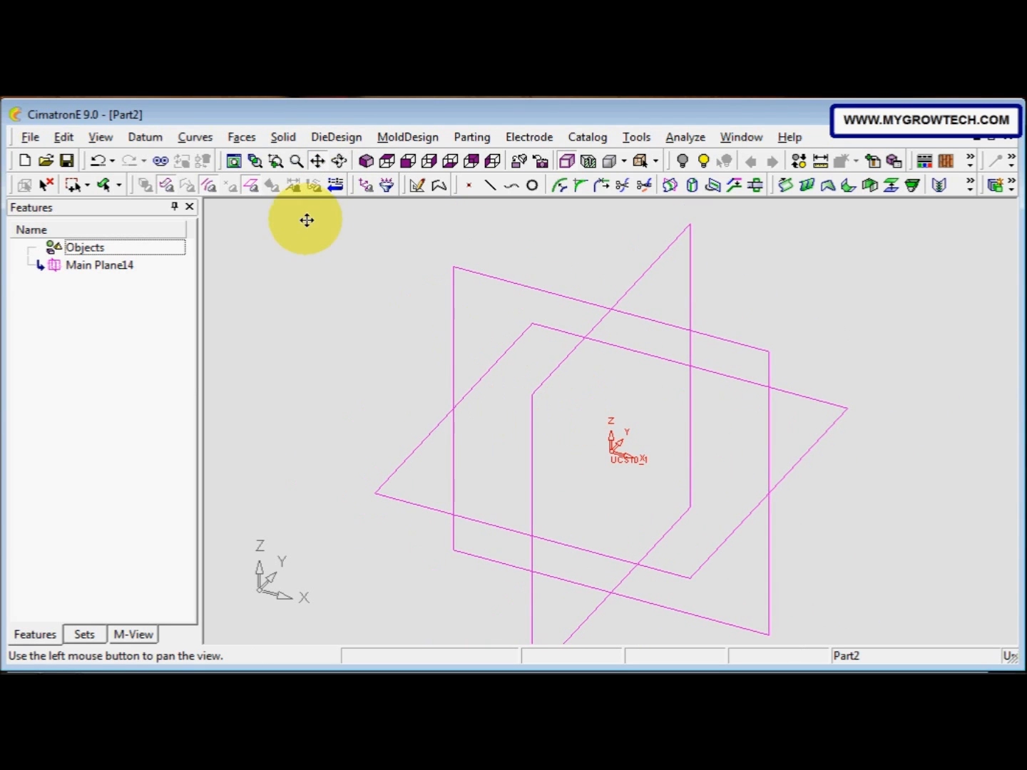
pyautogui.click(340, 163)
pyautogui.moveTo(407, 402); pyautogui.dragTo(408, 395)
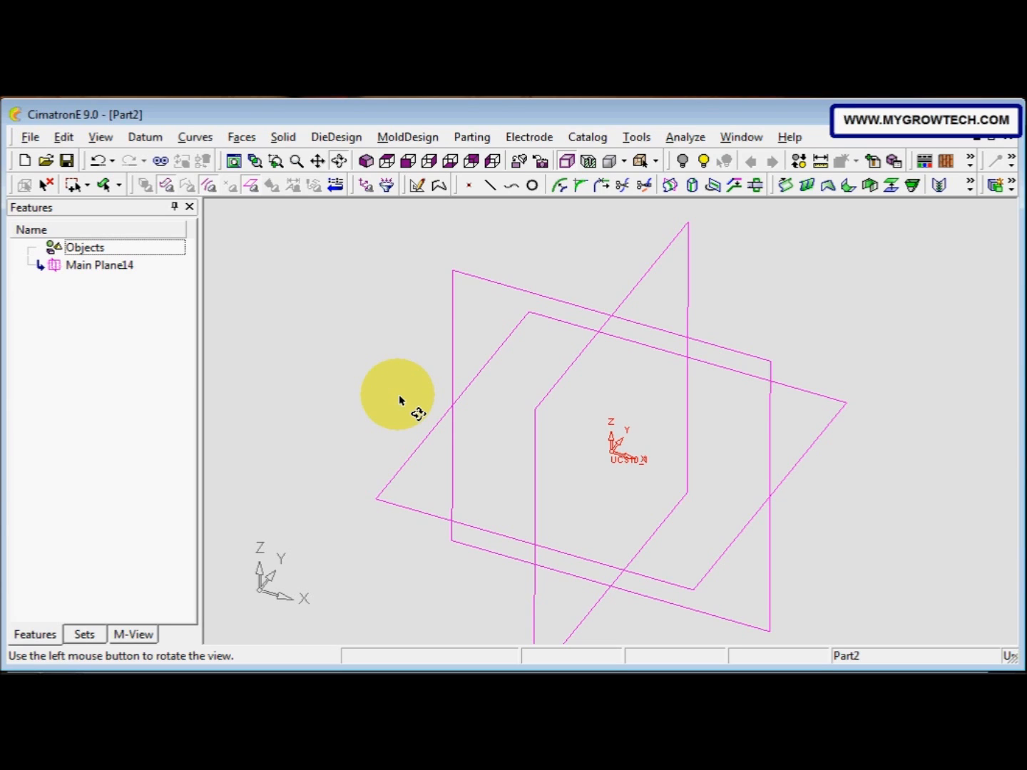
pyautogui.moveTo(399, 395); pyautogui.dragTo(418, 375)
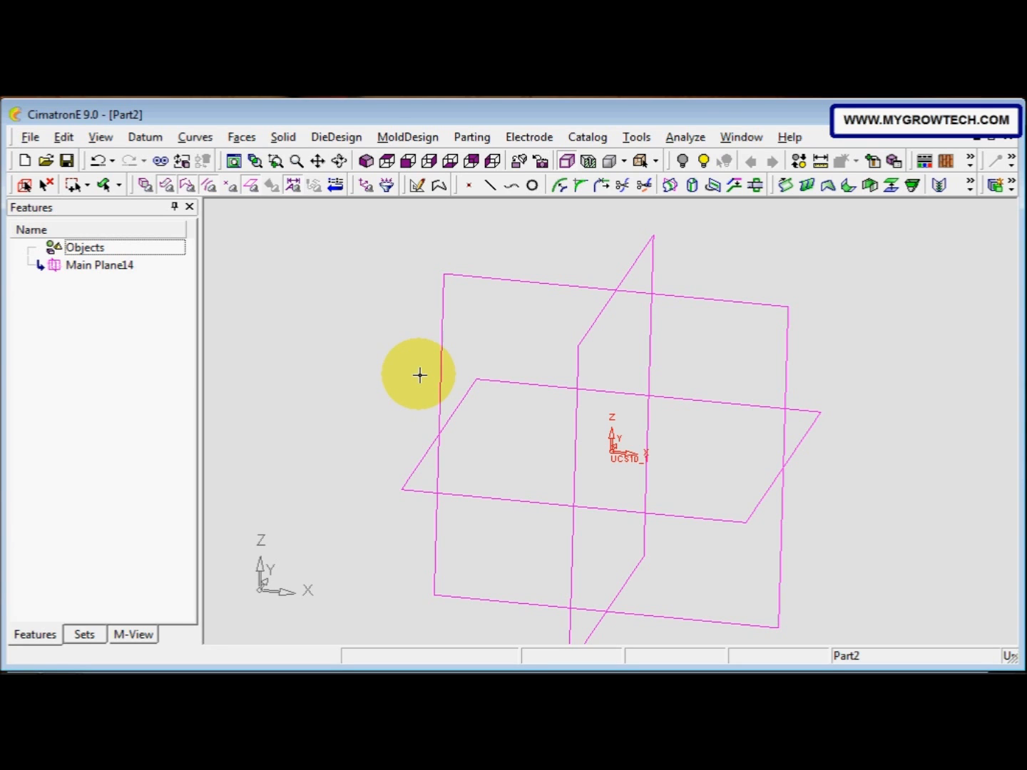
pyautogui.moveTo(419, 375); pyautogui.dragTo(459, 377, button='middle')
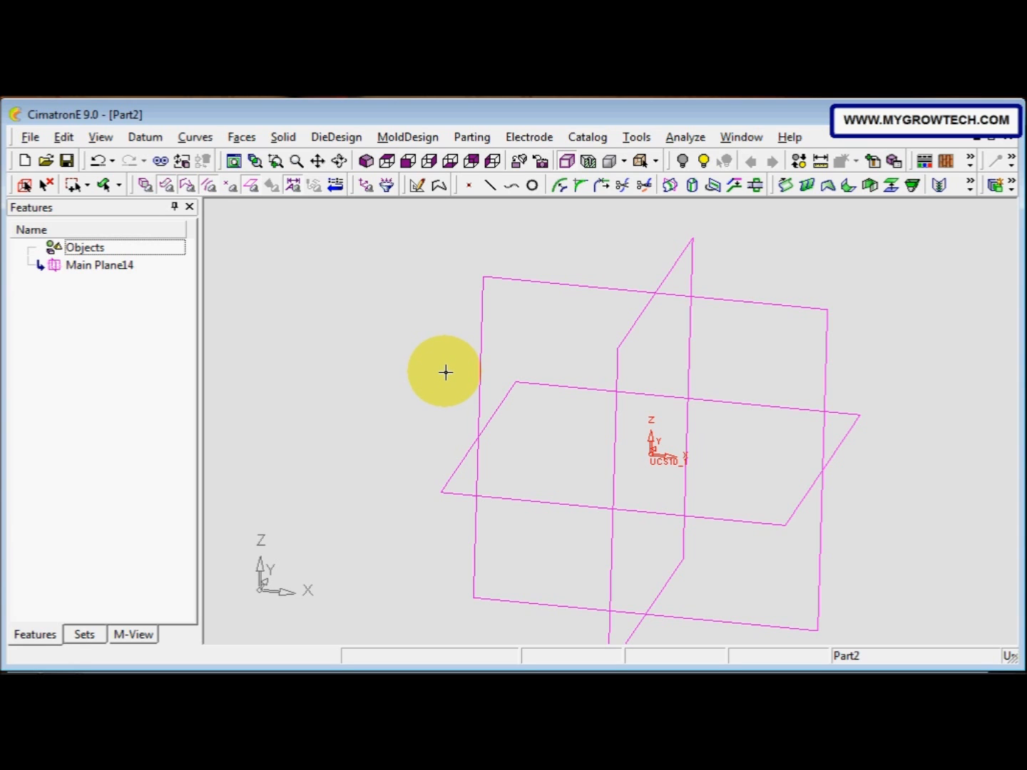
pyautogui.keyDown('ctrl'); pyautogui.moveTo(446, 371); pyautogui.dragTo(555, 400, button='right'); pyautogui.keyUp('ctrl')
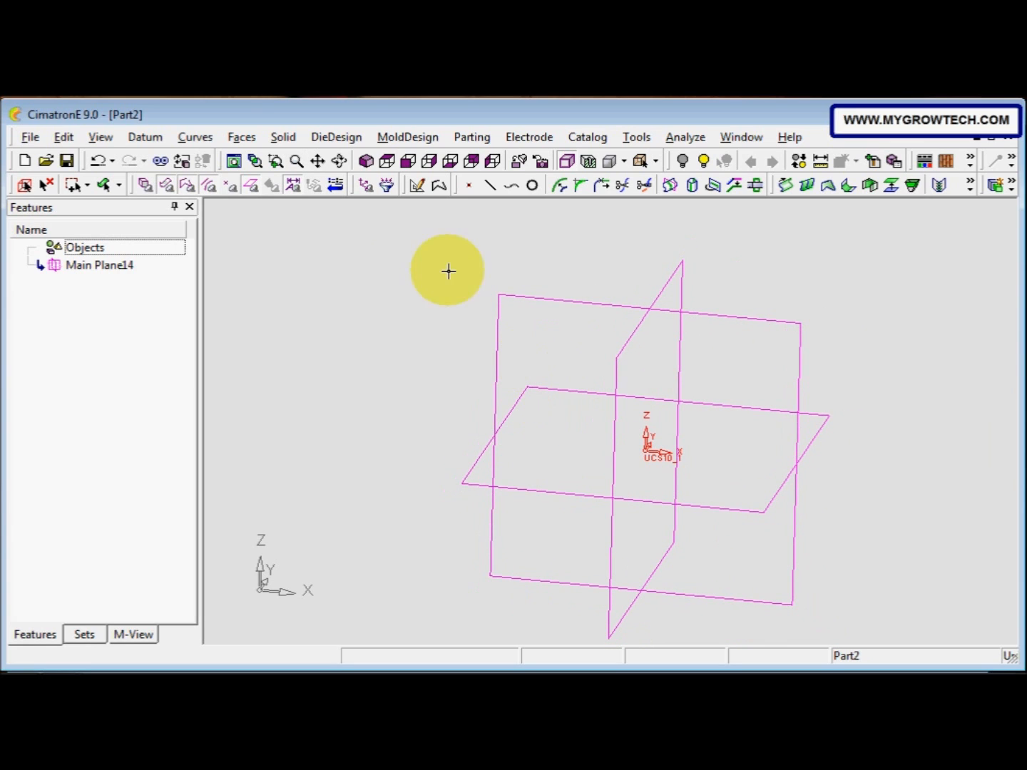
pyautogui.click(366, 162)
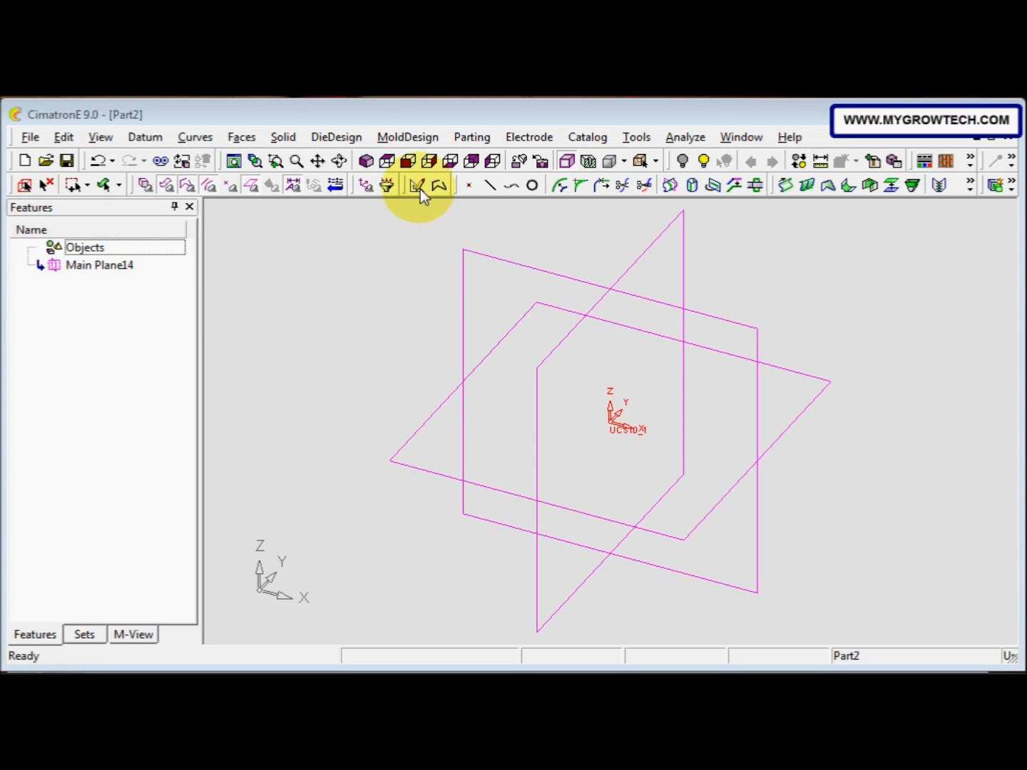
# Start a sketch on the horizontal XY main plane and orient the view normal to it.
pyautogui.click(203, 141)
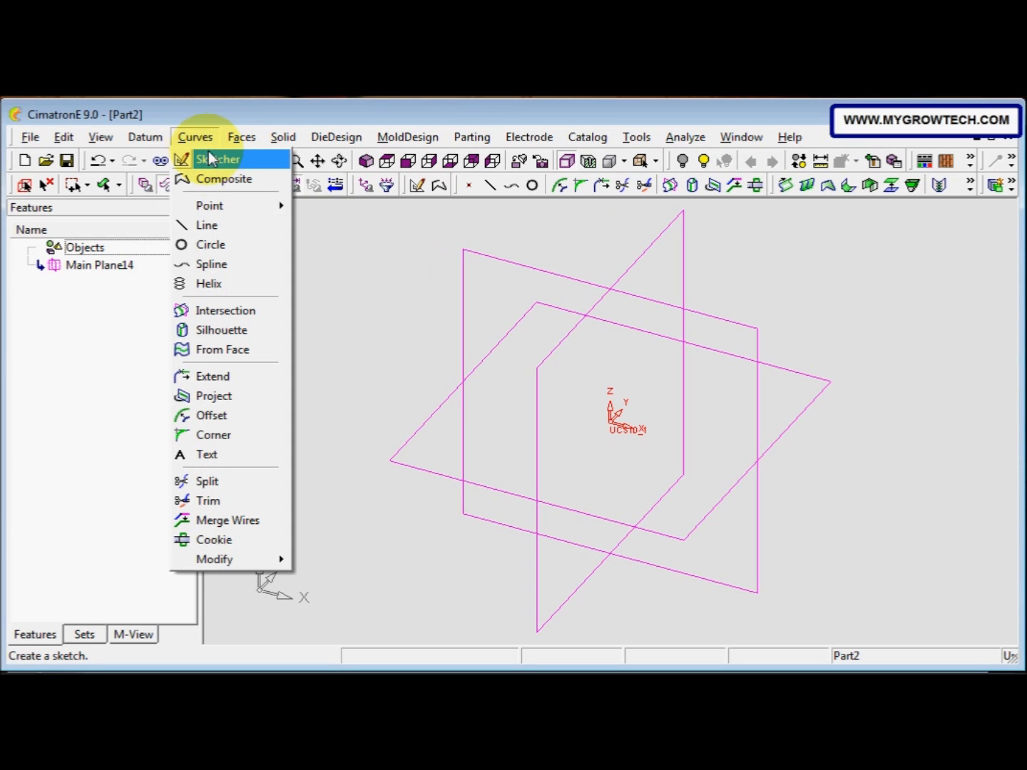
pyautogui.click(364, 260)
pyautogui.rightClick(365, 263)
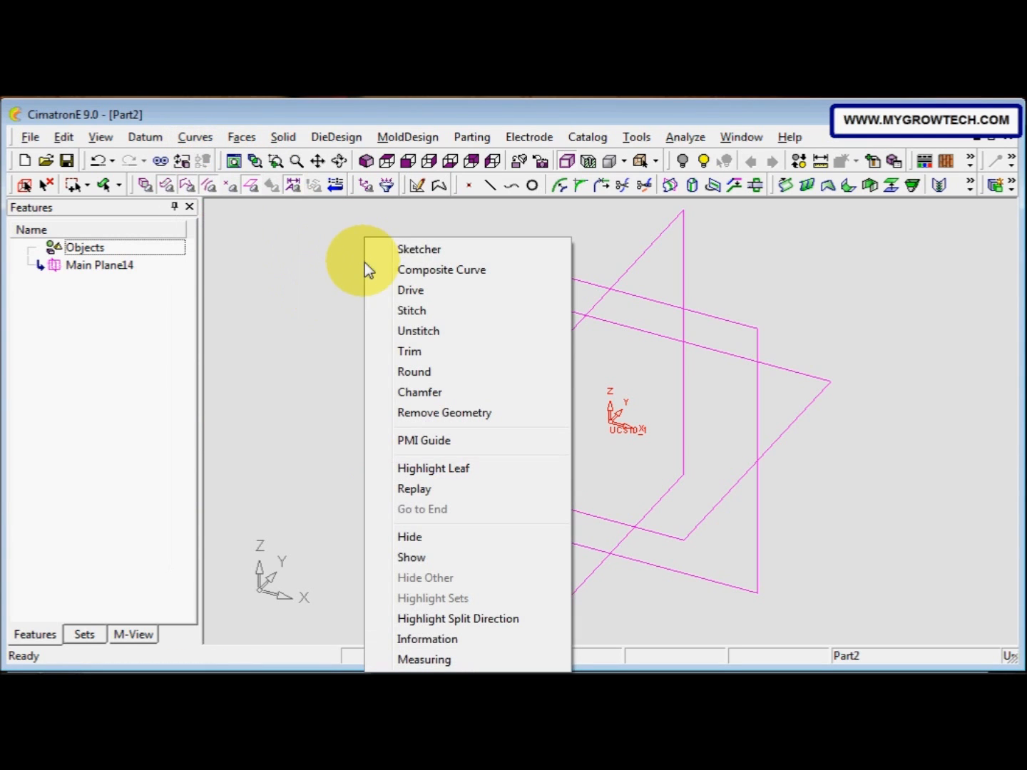
pyautogui.click(416, 250)
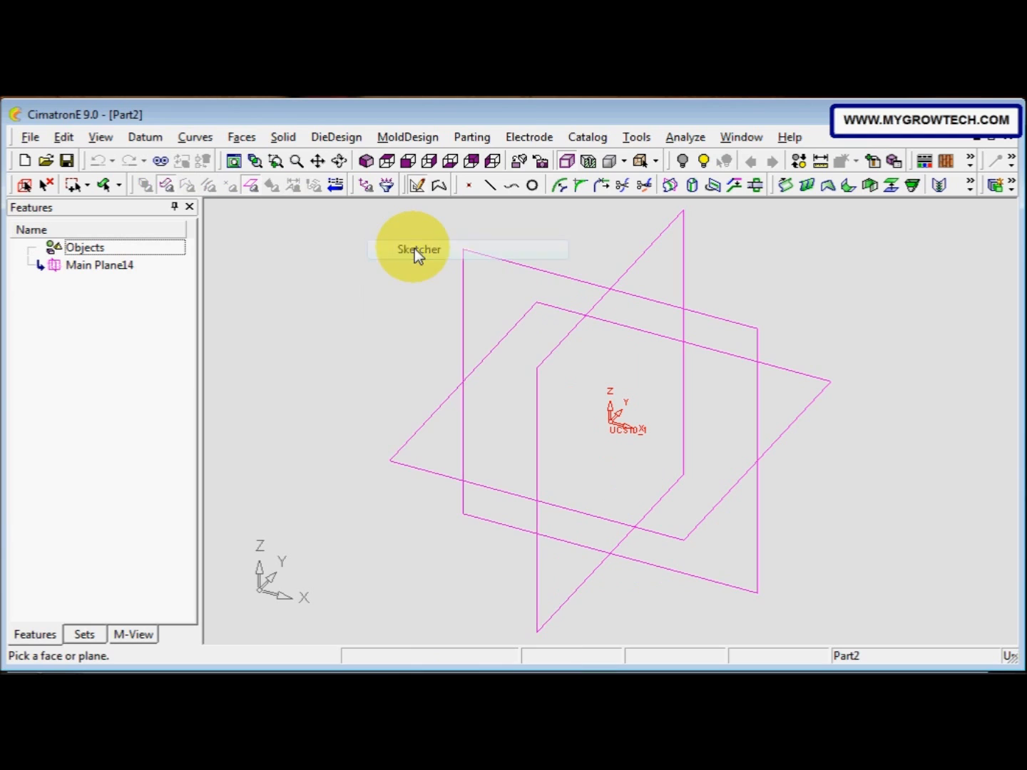
pyautogui.click(439, 422)
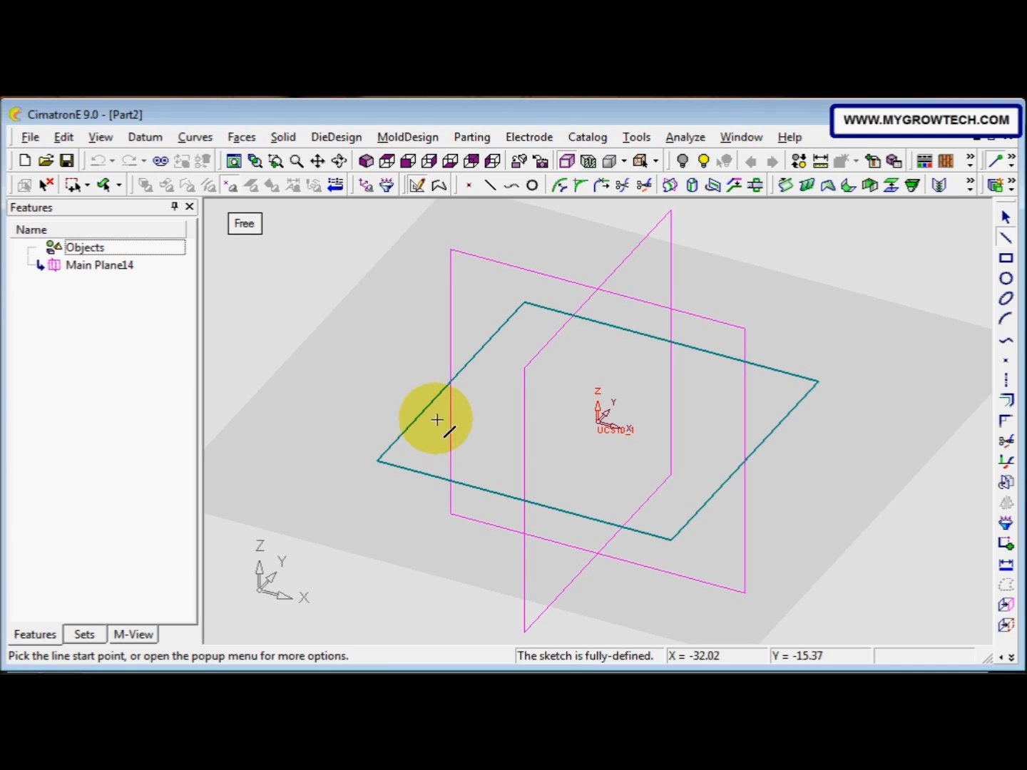
pyautogui.click(516, 163)
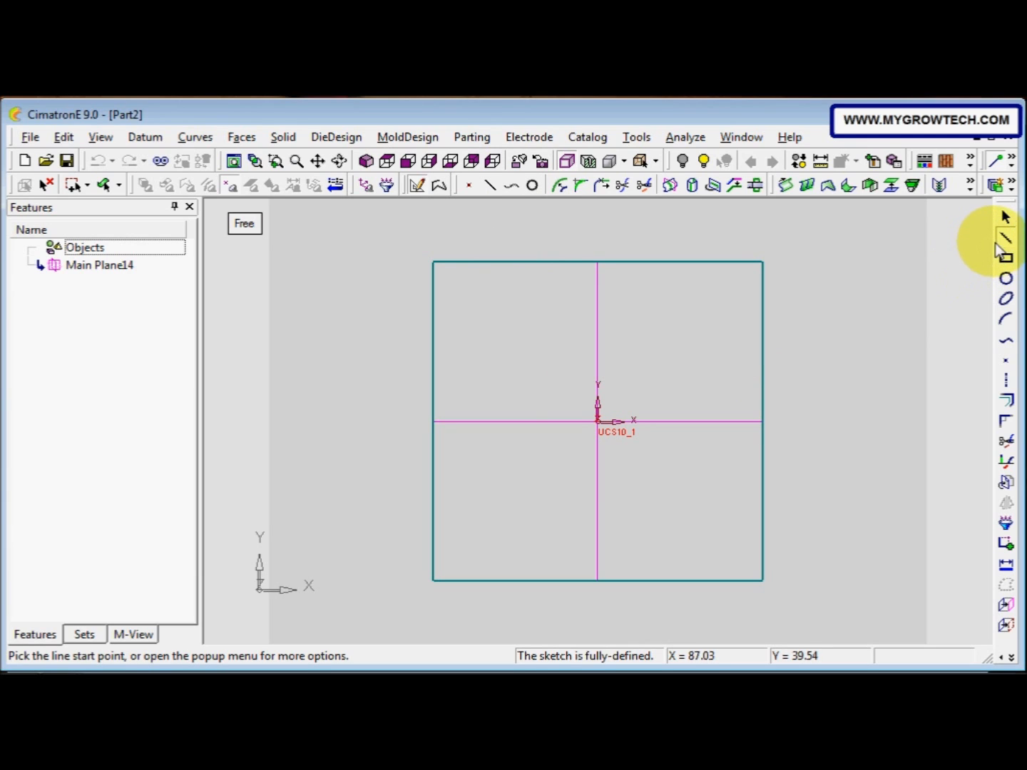
# Sketch a closed rectangle of four lines, about 66 mm wide and 47 mm high, with its lower-left corner at the UCS origin.
pyautogui.click(597, 421)
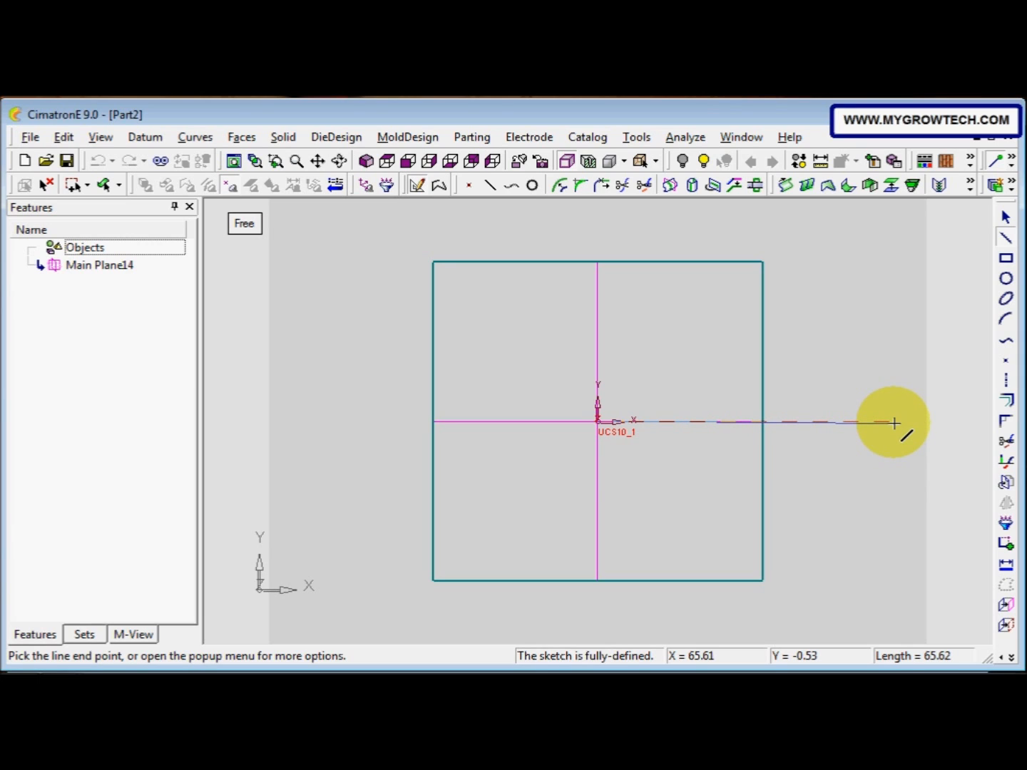
pyautogui.click(895, 421)
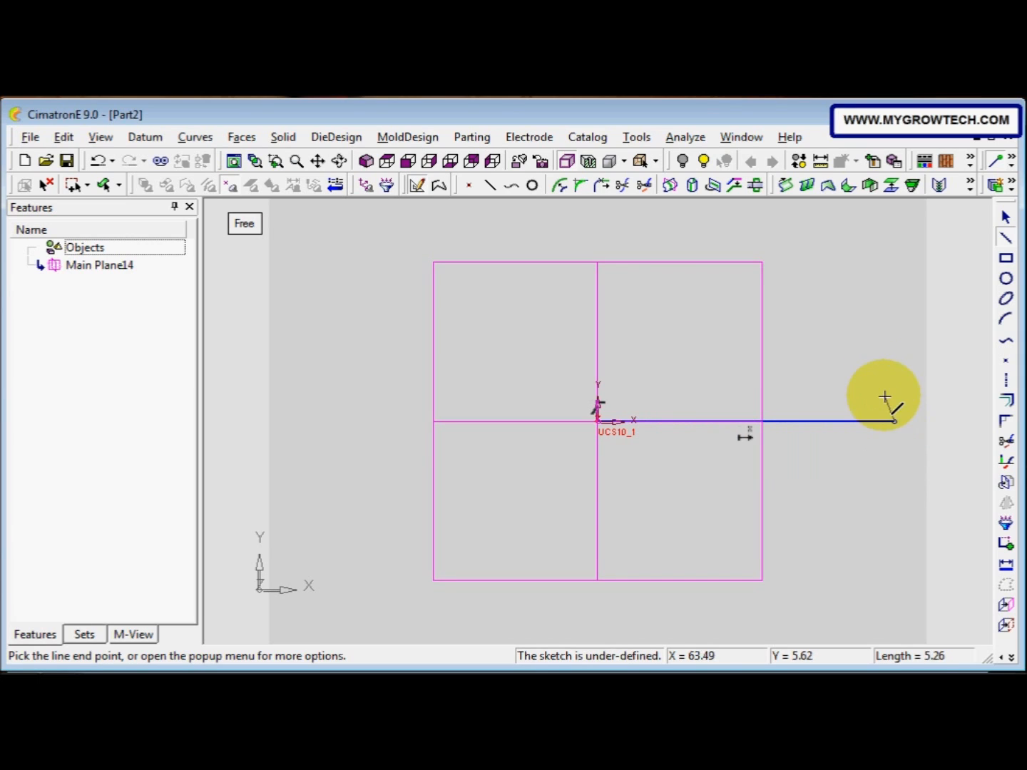
pyautogui.click(895, 215)
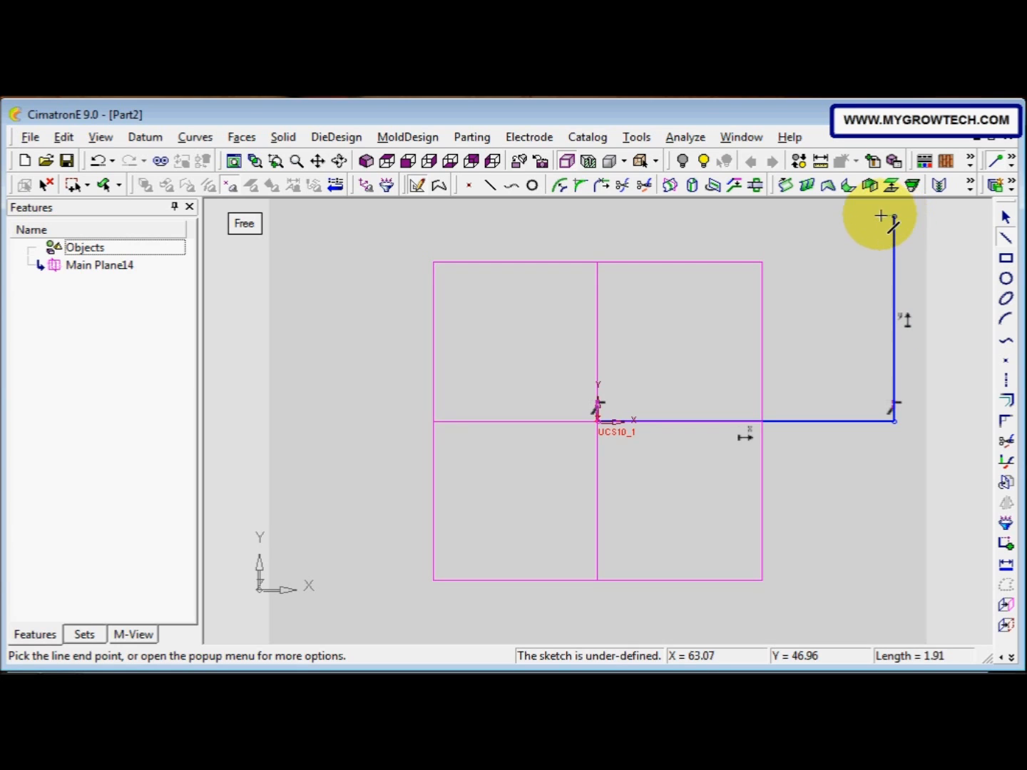
pyautogui.click(598, 215)
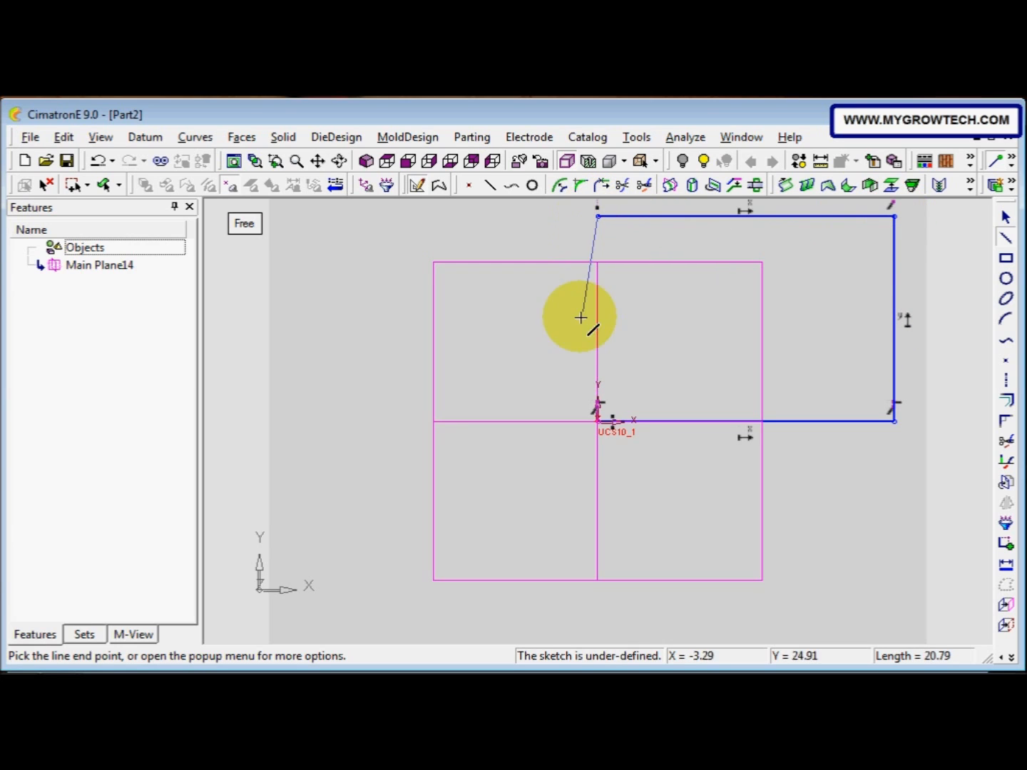
pyautogui.click(597, 420)
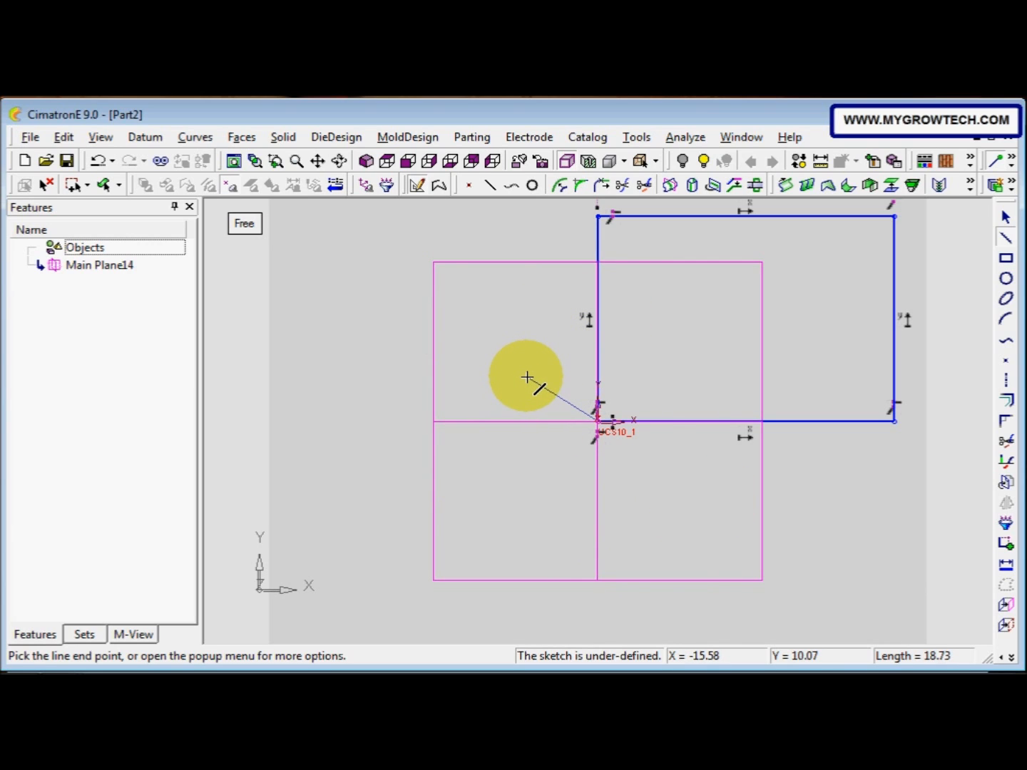
pyautogui.press('Escape')
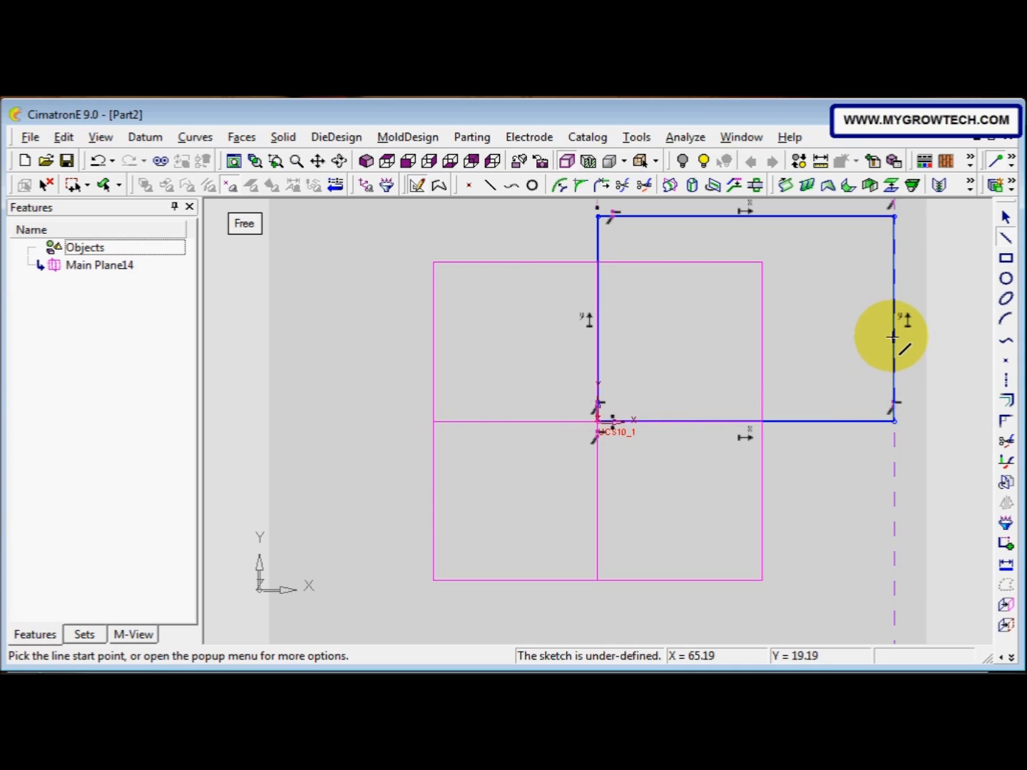
# Dimension the rectangle's top edge and set its width to 64 mm.
pyautogui.click(1005, 566)
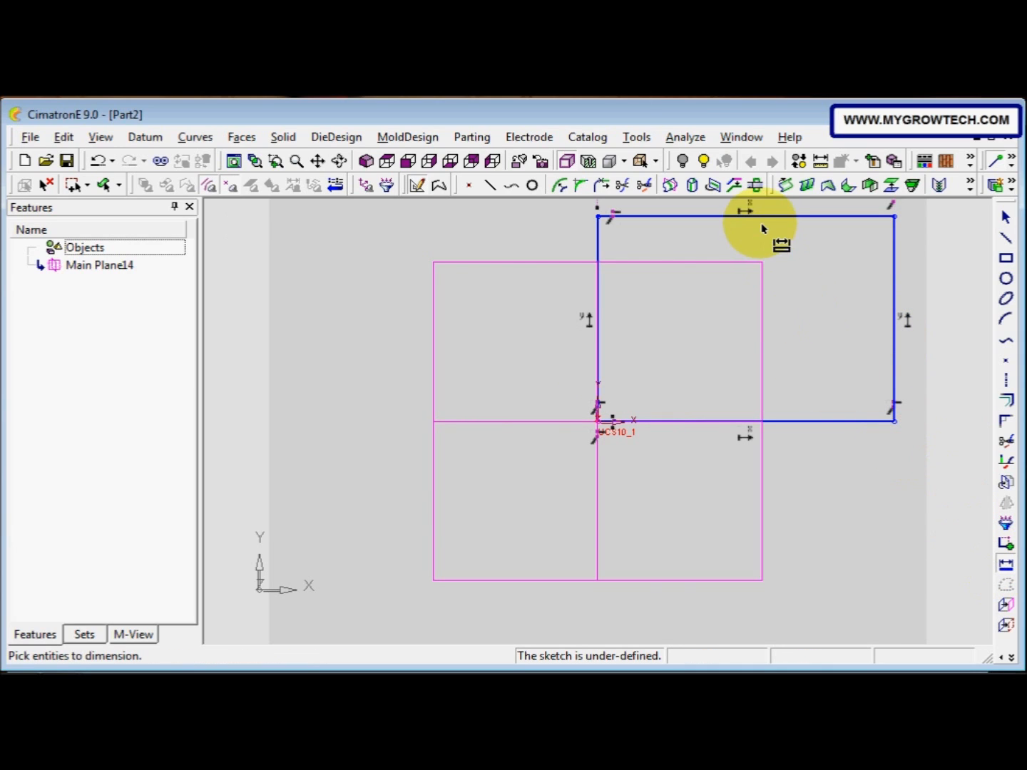
pyautogui.scroll(-1, 678, 343)
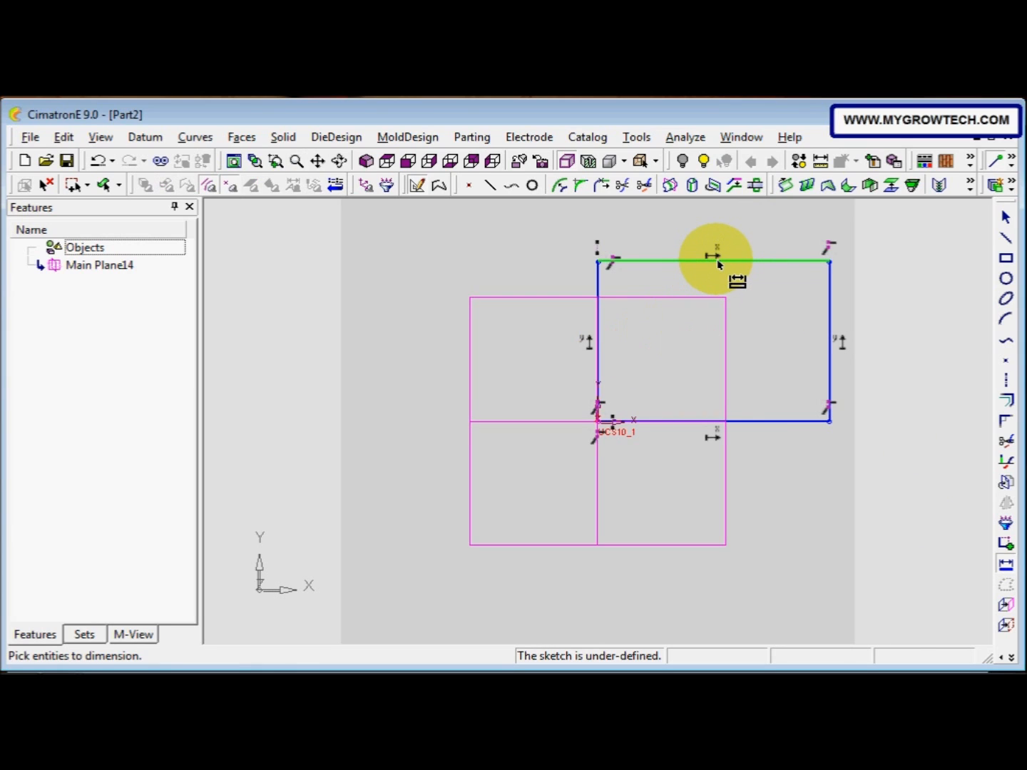
pyautogui.click(716, 259)
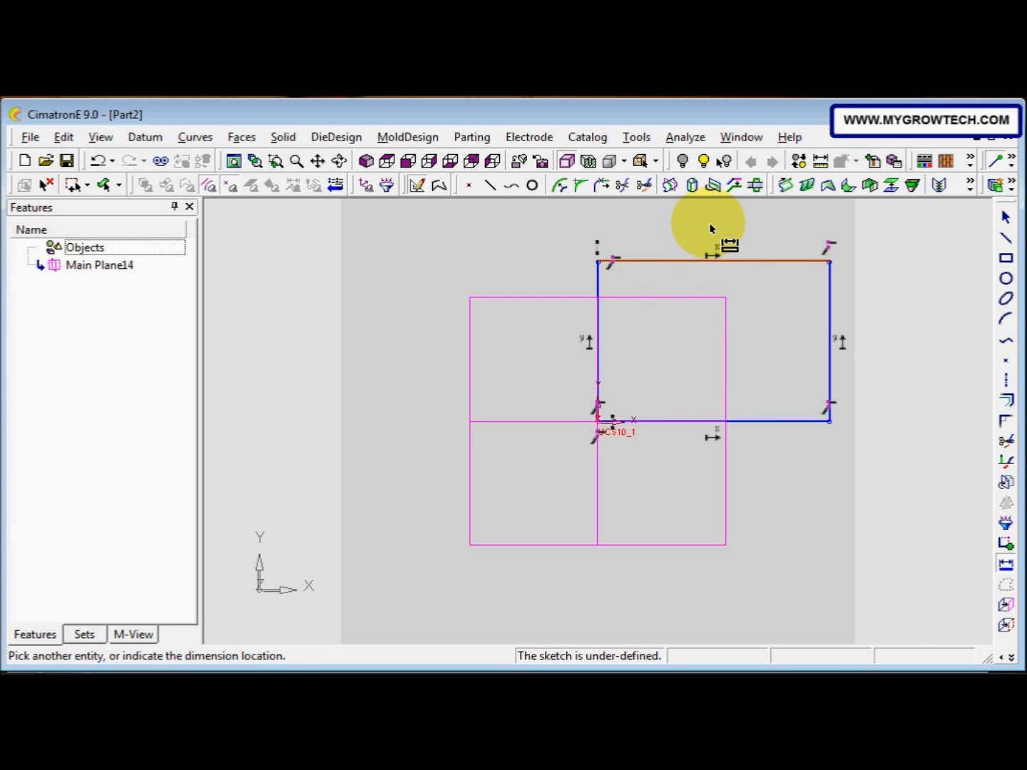
pyautogui.click(709, 229)
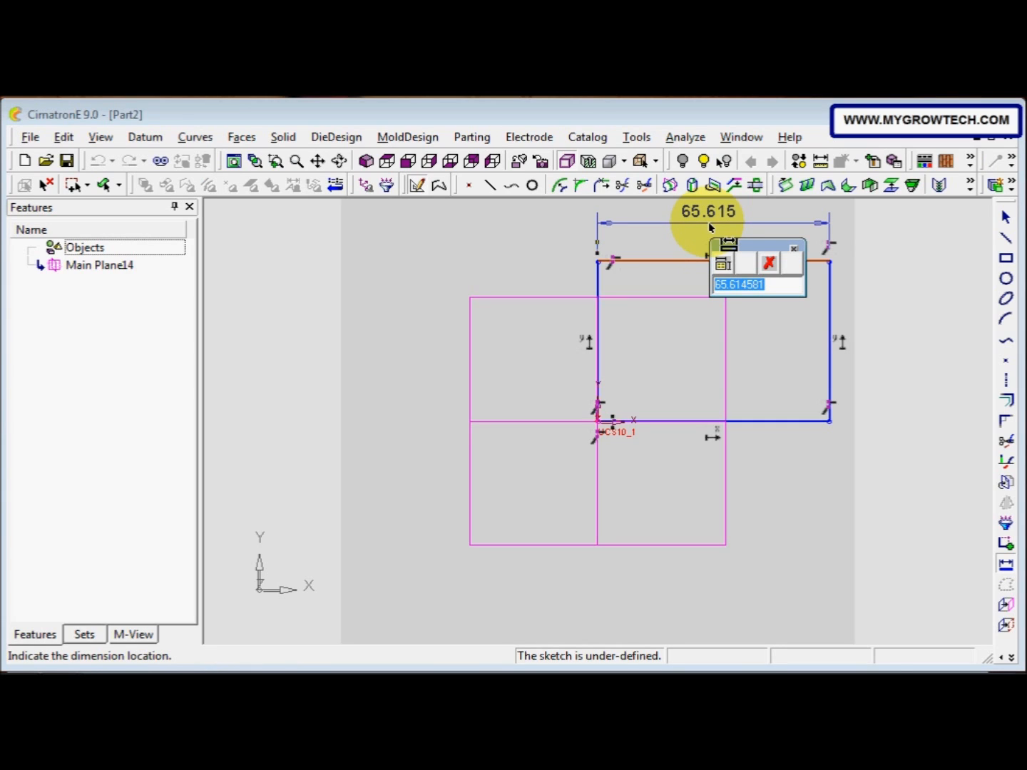
pyautogui.write('64')
pyautogui.press('Return')
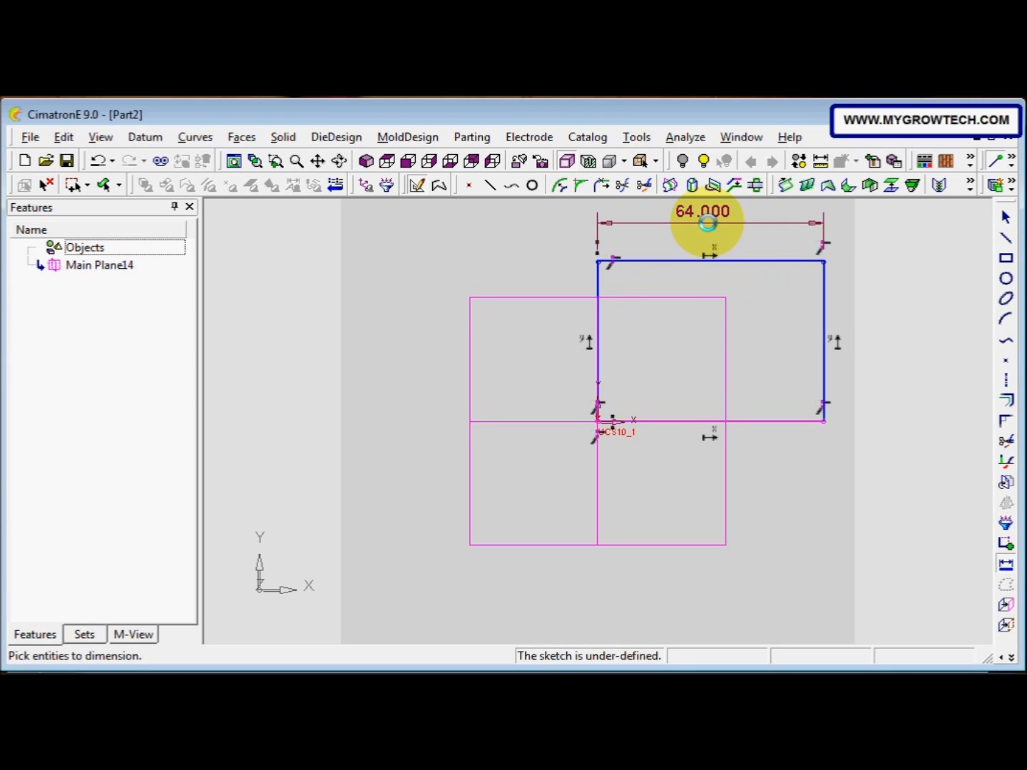
# Dimension the rectangle's right edge, set its height to 103 mm, and fit the whole sketch in view.
pyautogui.click(825, 307)
pyautogui.click(869, 330)
pyautogui.write('1')
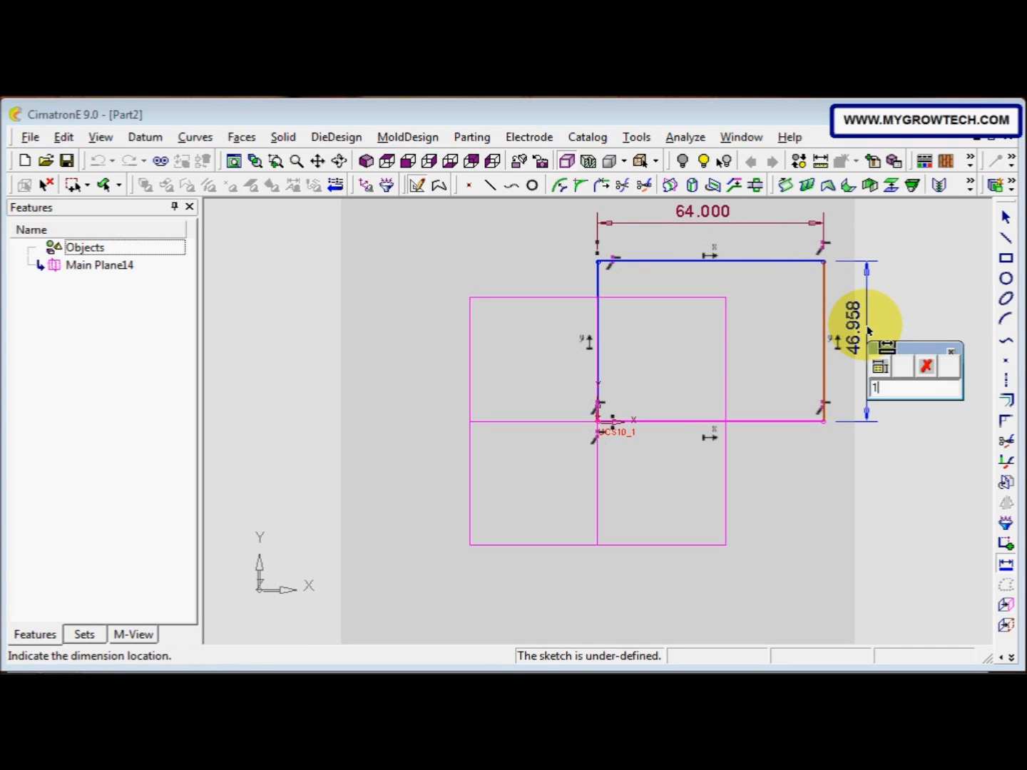
pyautogui.write('03')
pyautogui.press('Return')
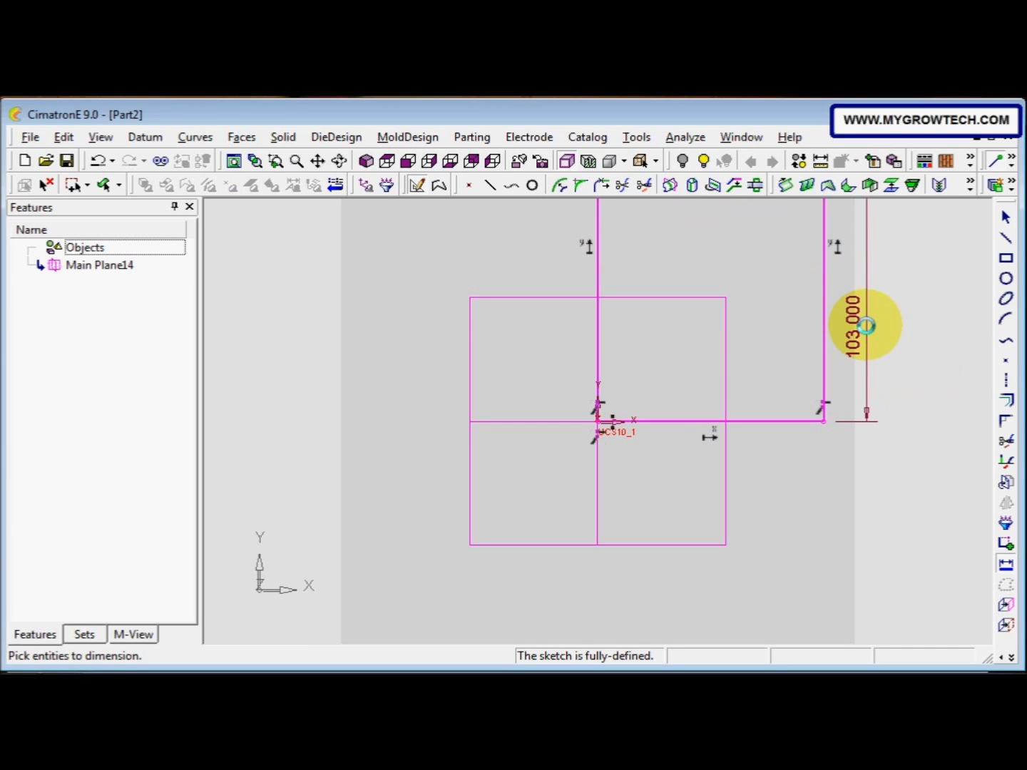
pyautogui.click(234, 161)
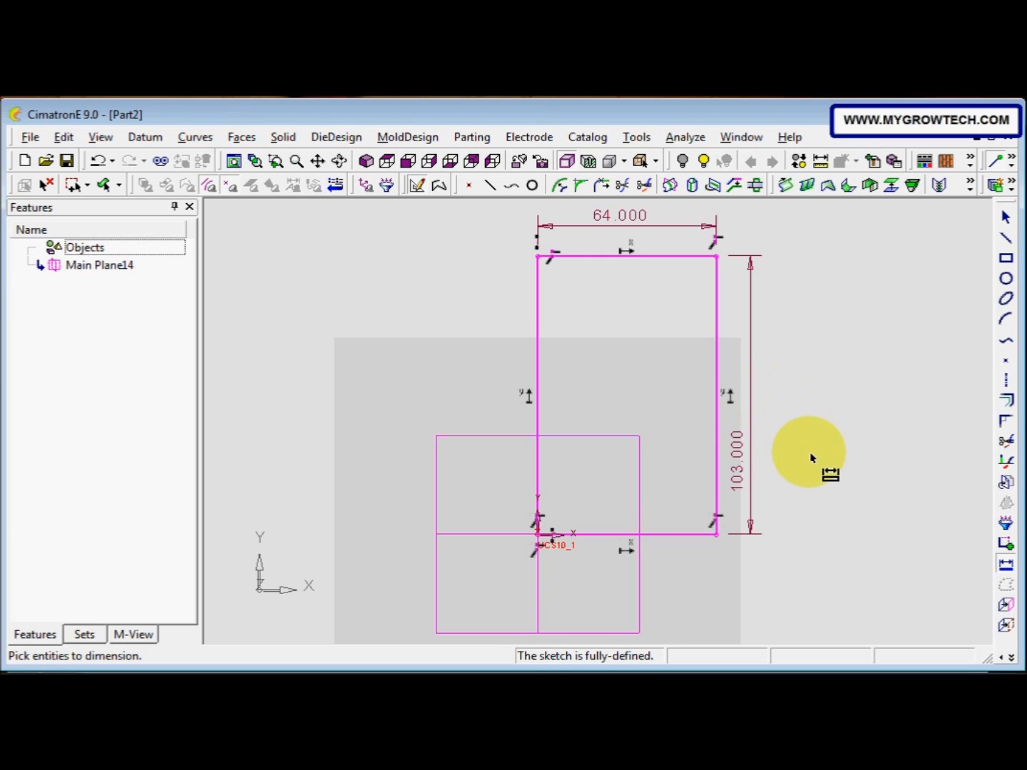
# Finish the dimensioned rectangle sketch and exit the Sketcher.
pyautogui.click(1012, 657)
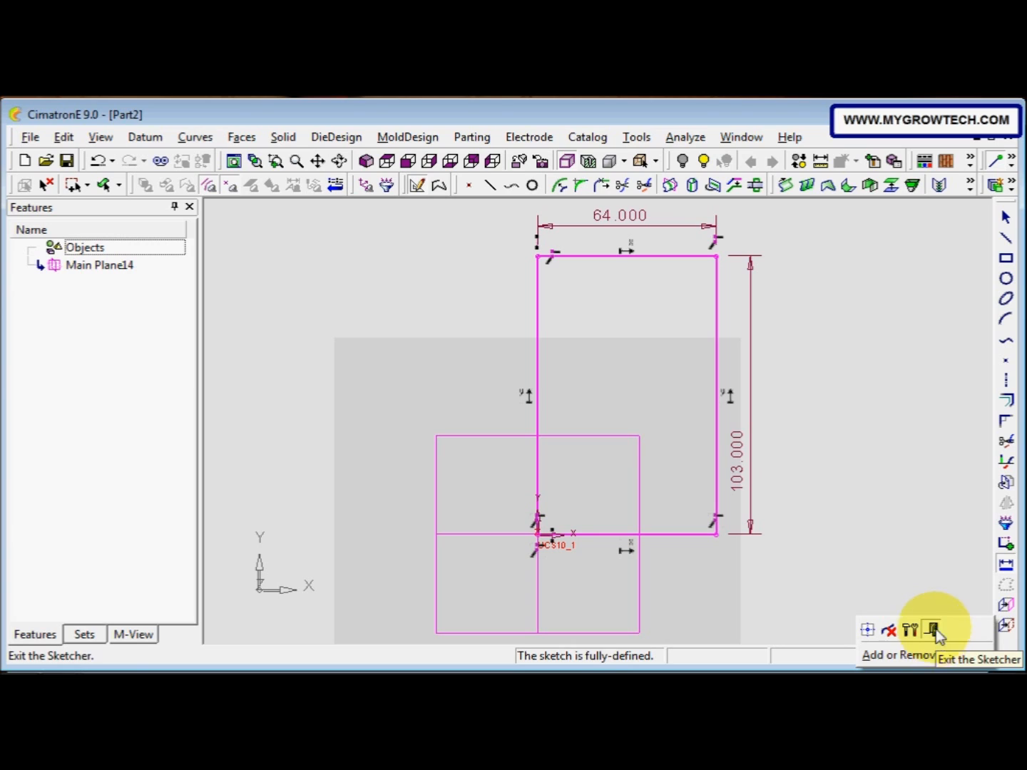
pyautogui.rightClick(914, 530)
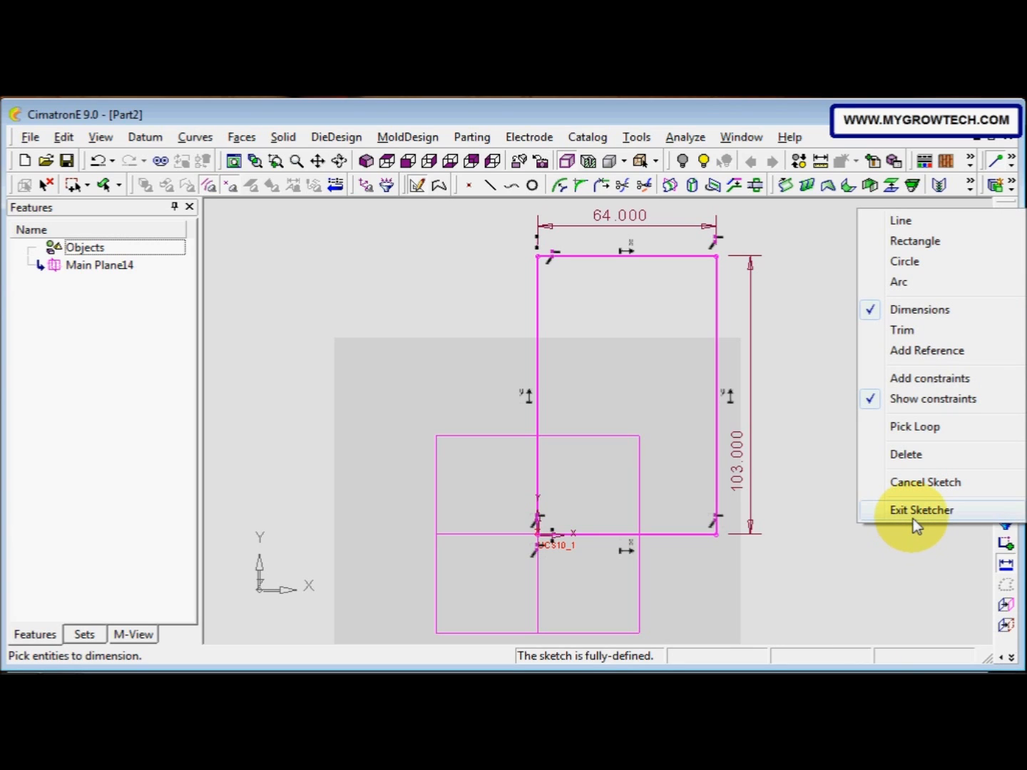
pyautogui.click(913, 518)
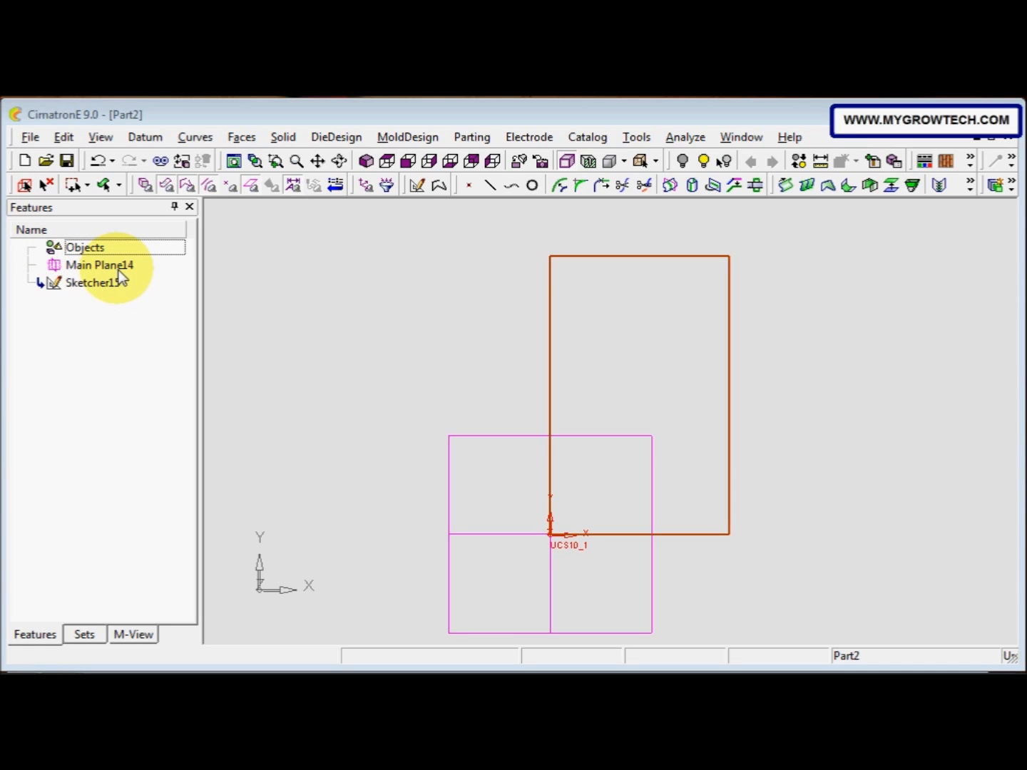
# Extrude the rectangle sketch as a new solid, one side upward, with a delta of 100 mm.
pyautogui.click(365, 165)
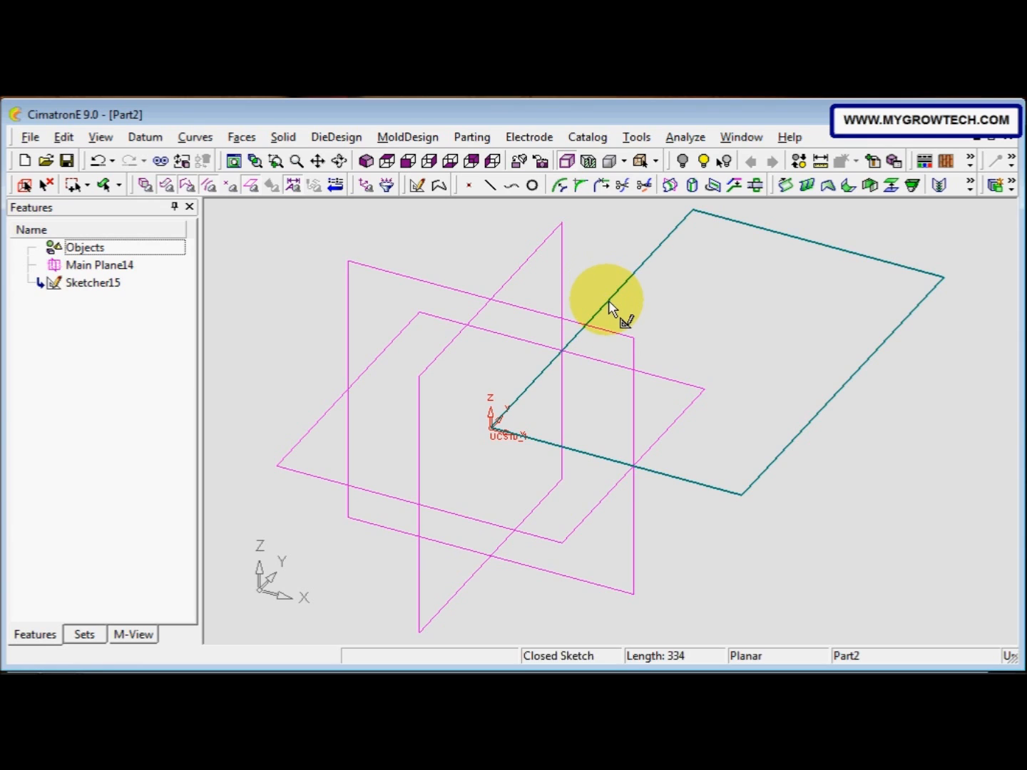
pyautogui.click(281, 137)
pyautogui.moveTo(300, 204)
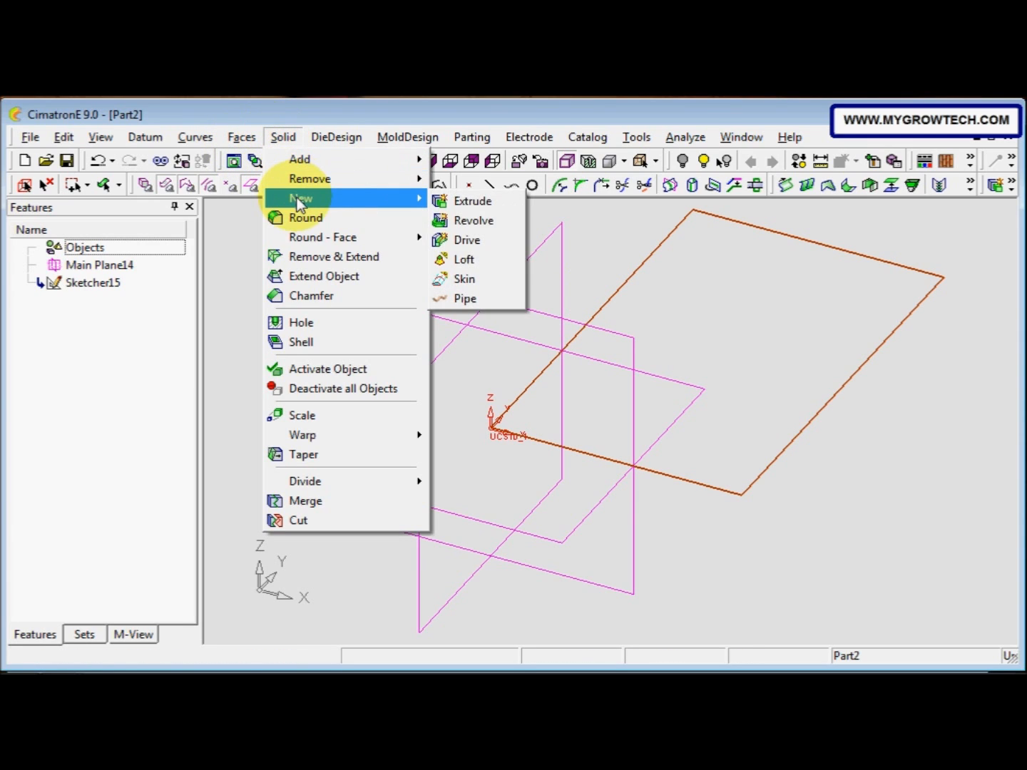
pyautogui.click(475, 205)
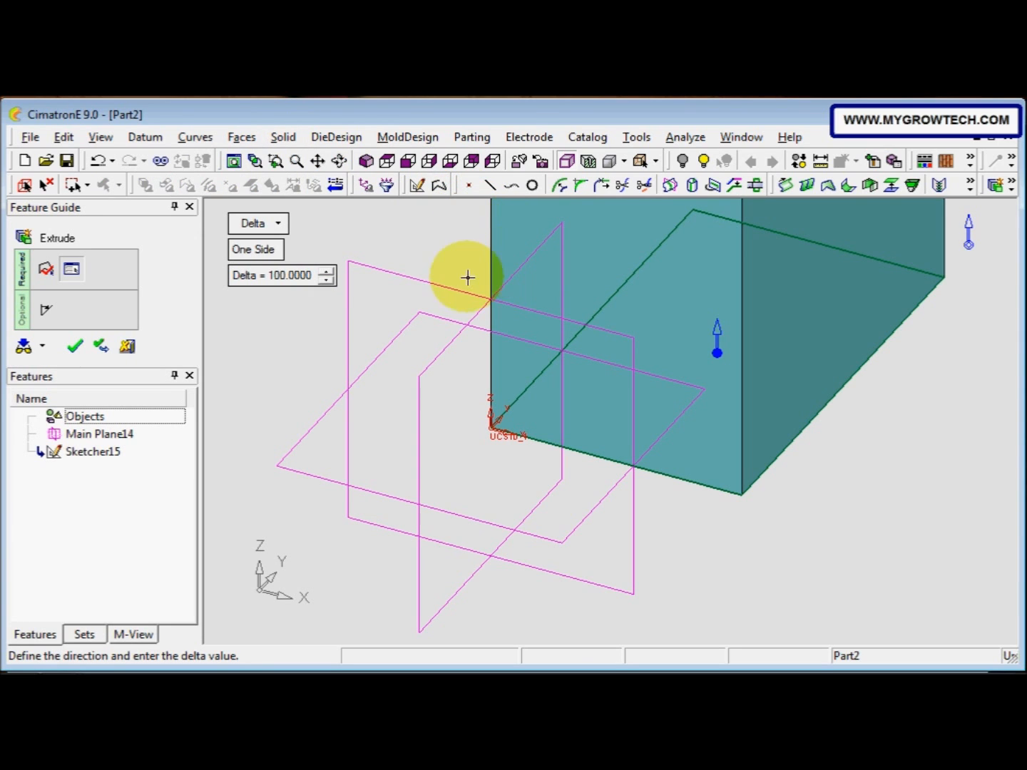
pyautogui.click(233, 160)
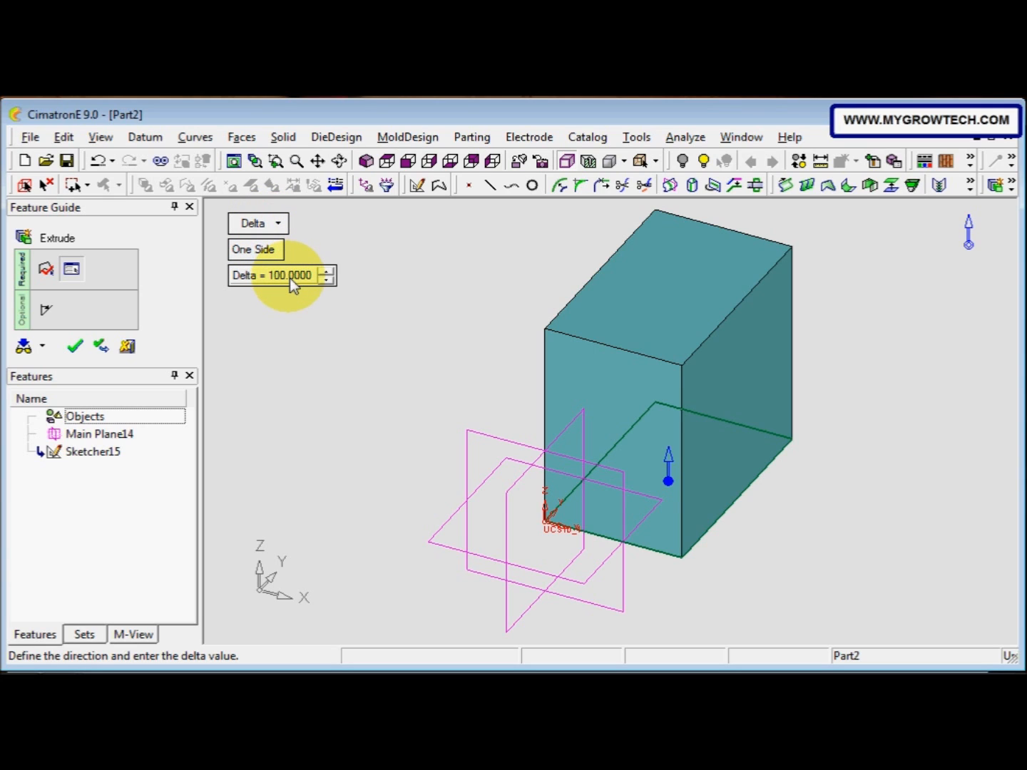
pyautogui.rightClick(228, 337)
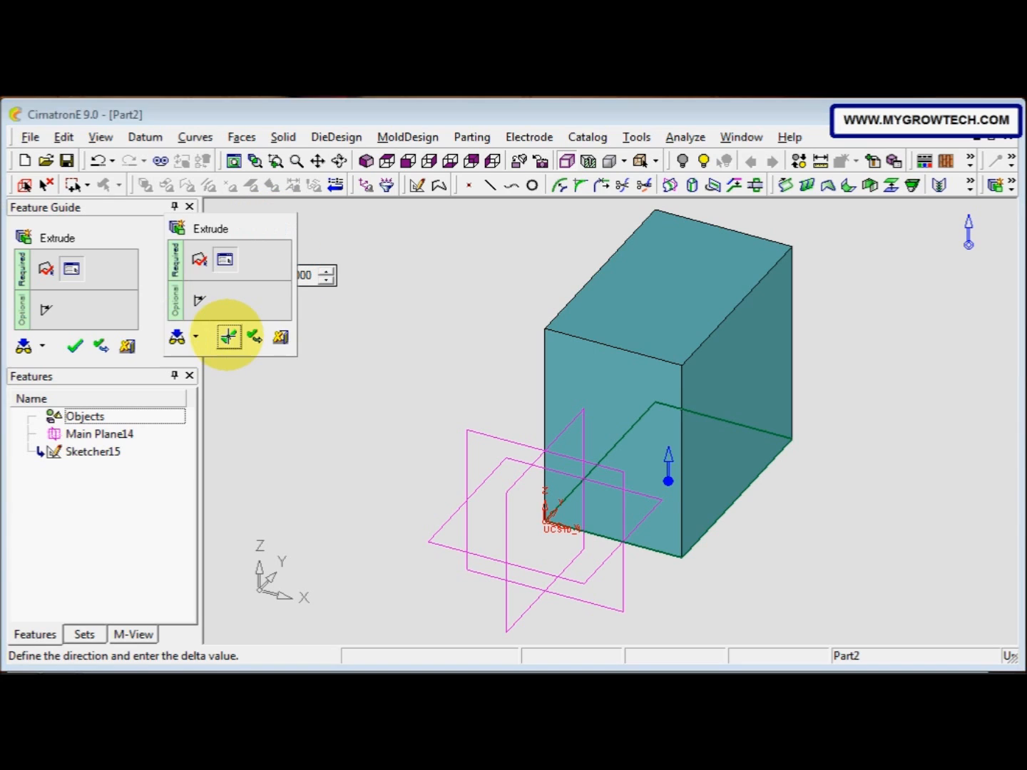
pyautogui.click(227, 337)
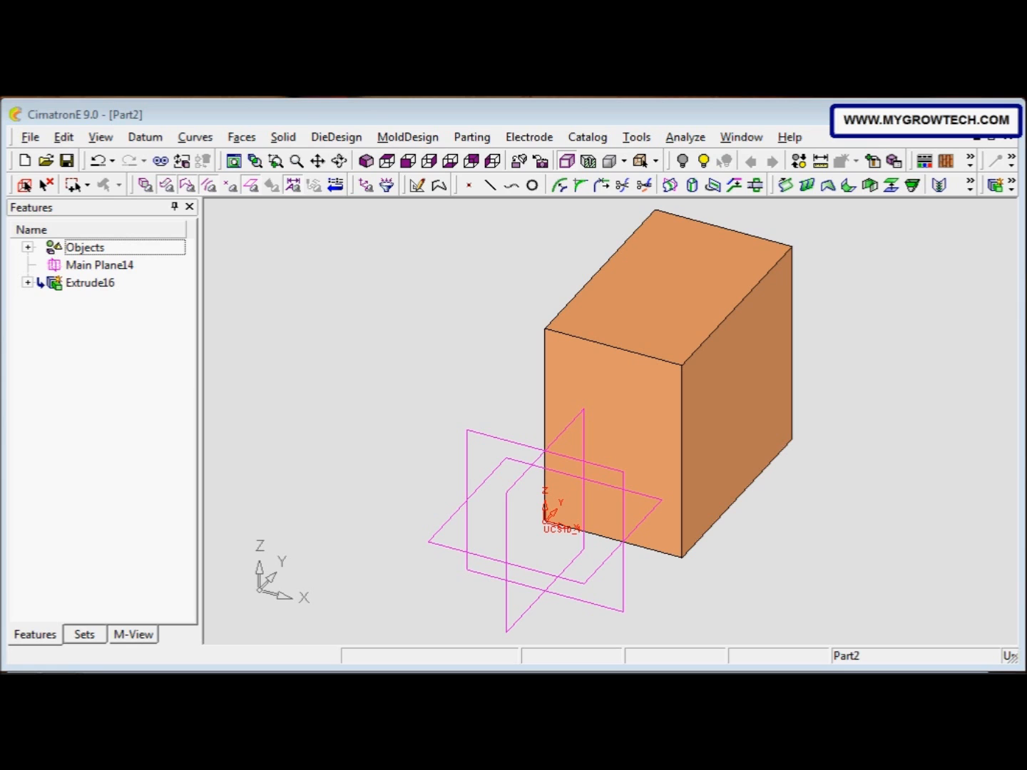
# Import the part Sketch Tutorial.elt from Tutorial Work Files\Getting Started, using the model UCS of the reference model.
pyautogui.click(33, 138)
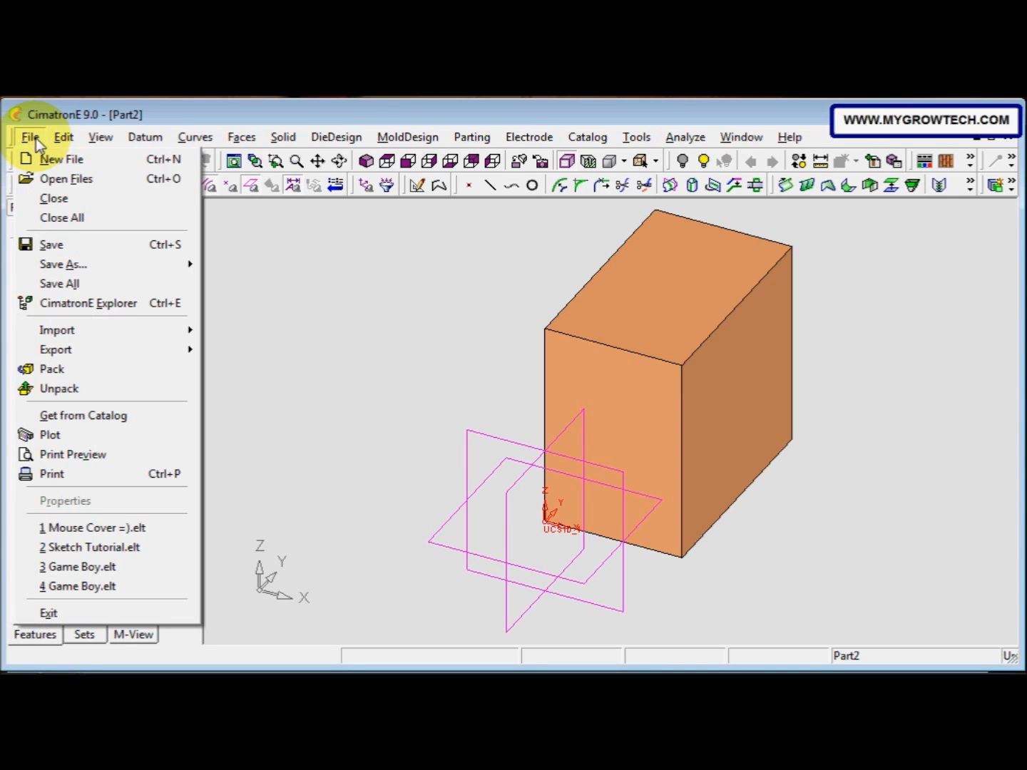
pyautogui.moveTo(93, 332)
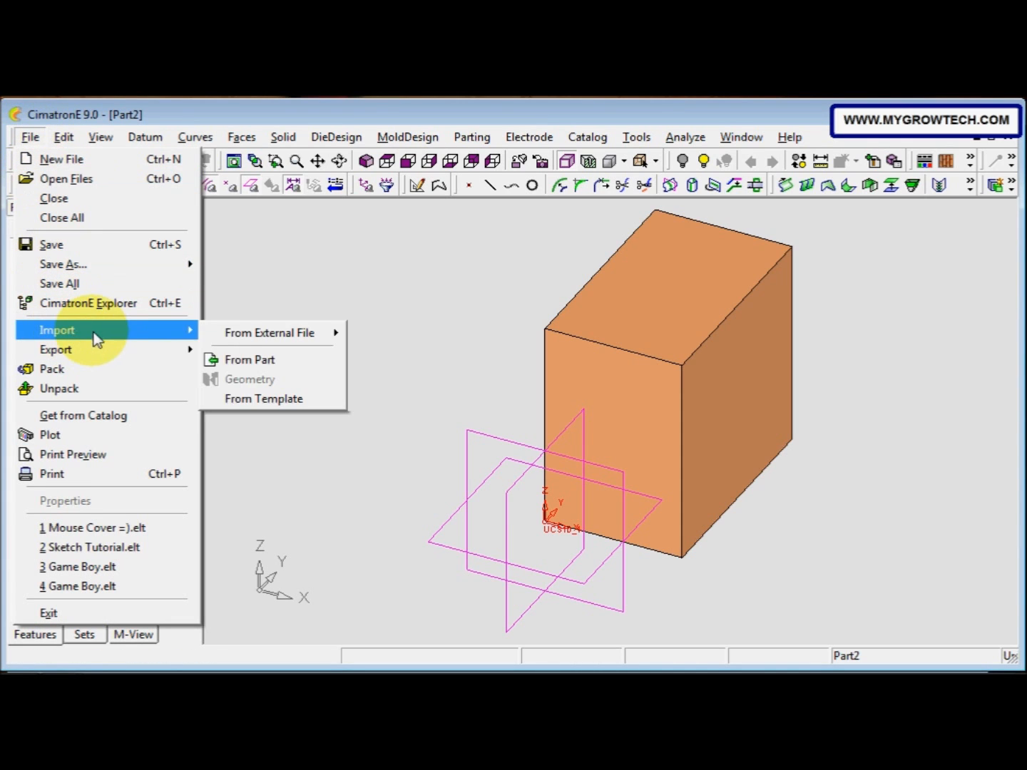
pyautogui.click(257, 357)
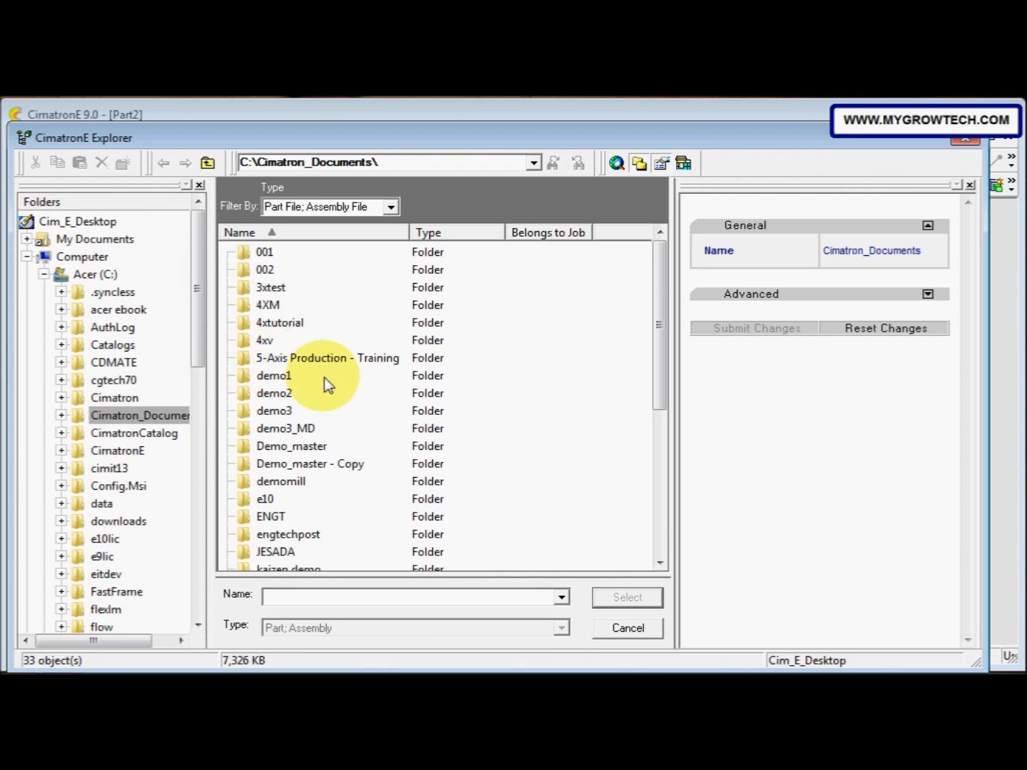
pyautogui.moveTo(658, 350); pyautogui.dragTo(649, 499)
pyautogui.doubleClick(346, 518)
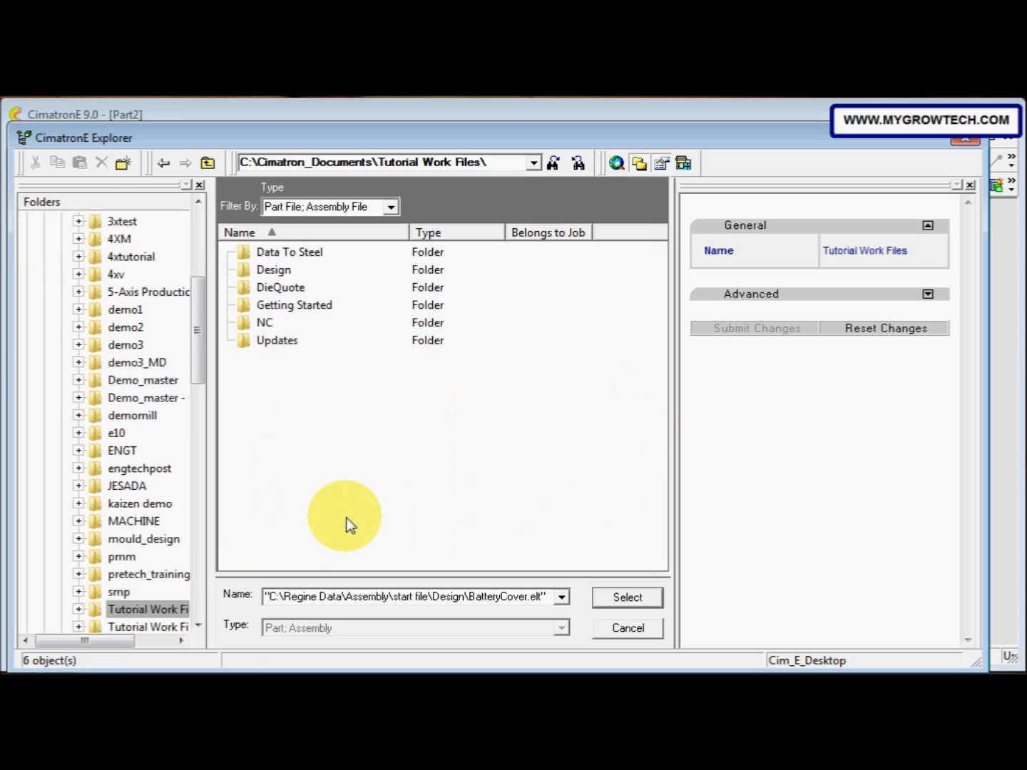
pyautogui.doubleClick(298, 309)
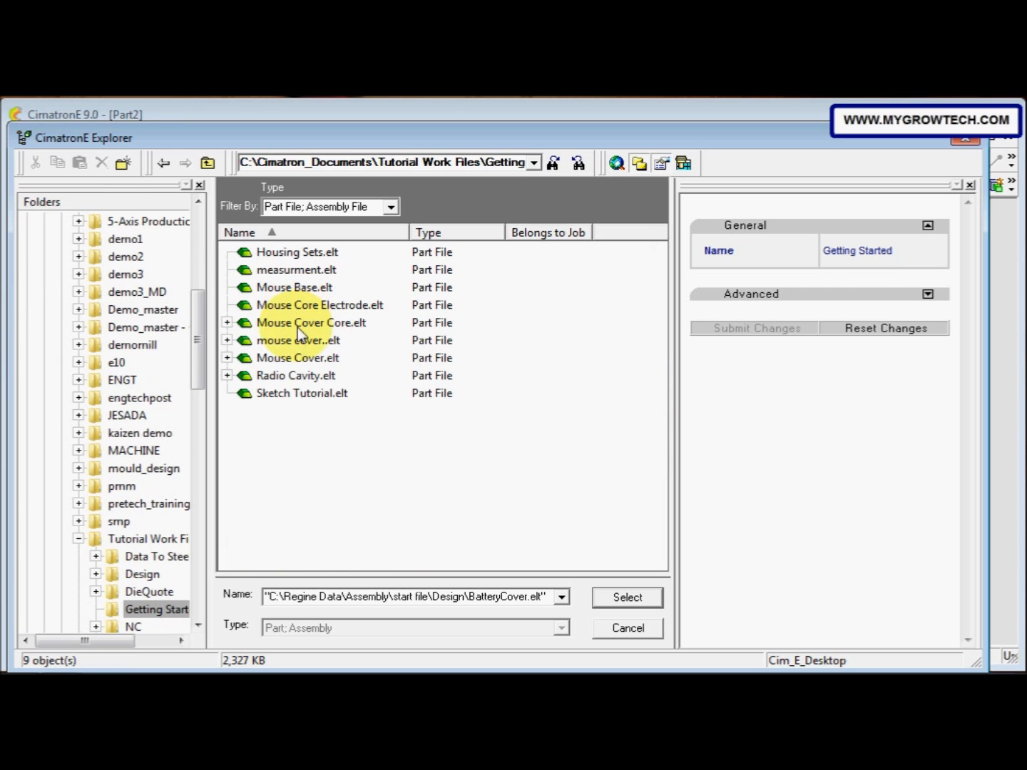
pyautogui.doubleClick(304, 395)
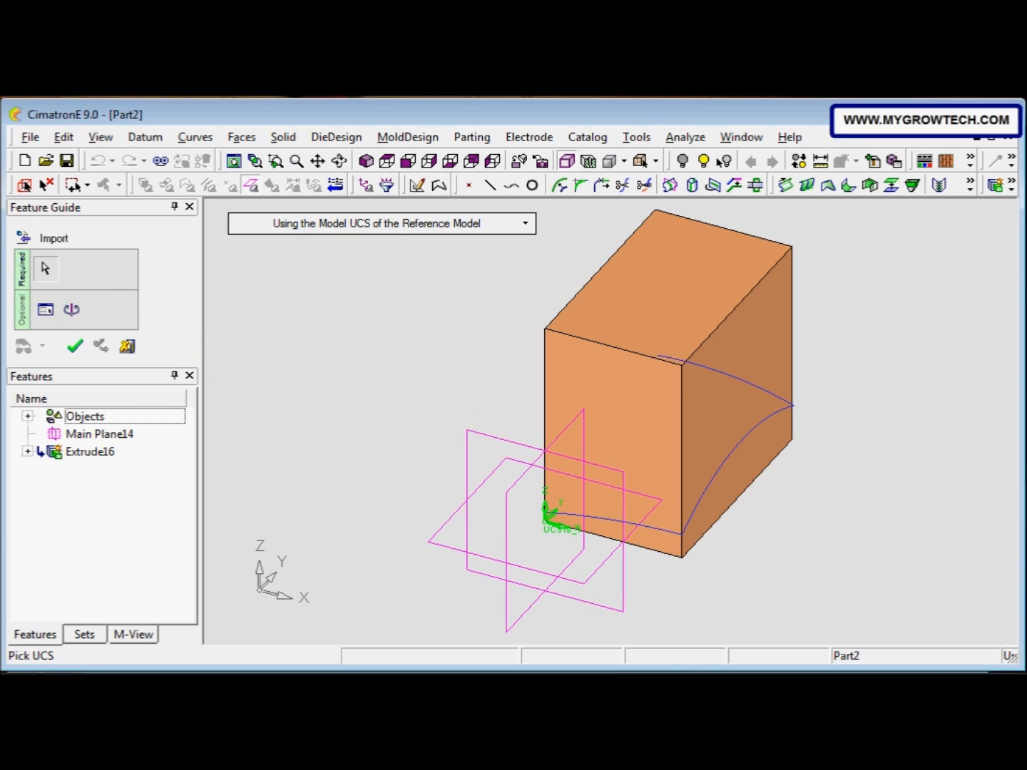
pyautogui.click(73, 345)
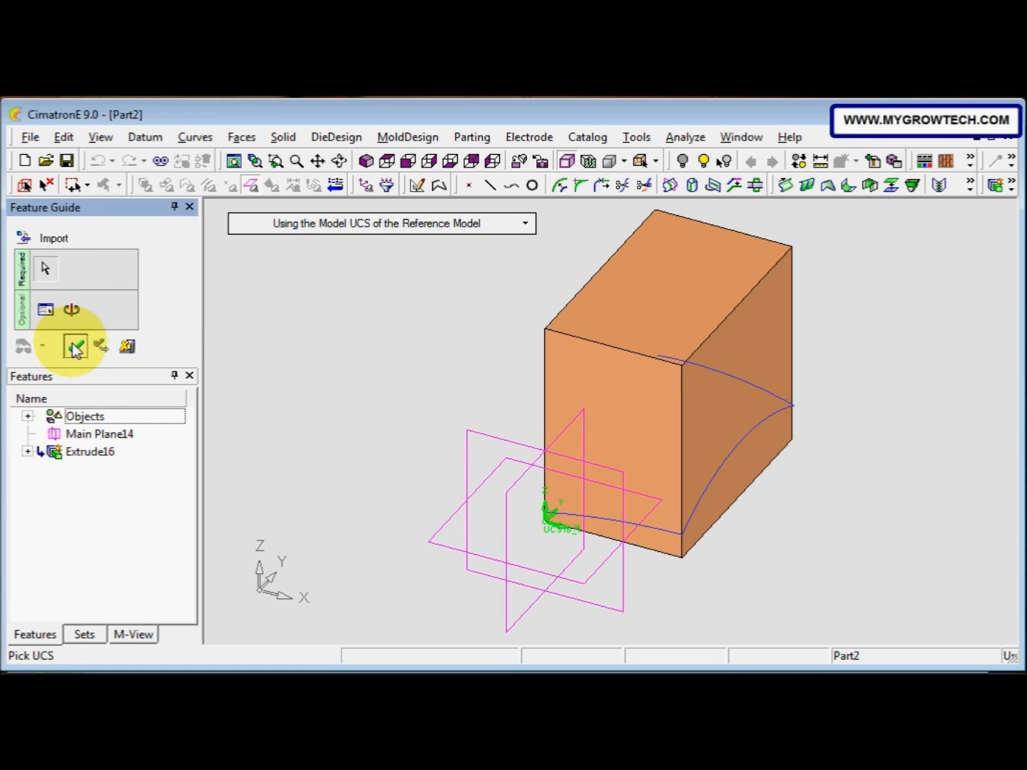
# Start a Blend face and pick the imported rear and front arcs as its two sections.
pyautogui.click(246, 140)
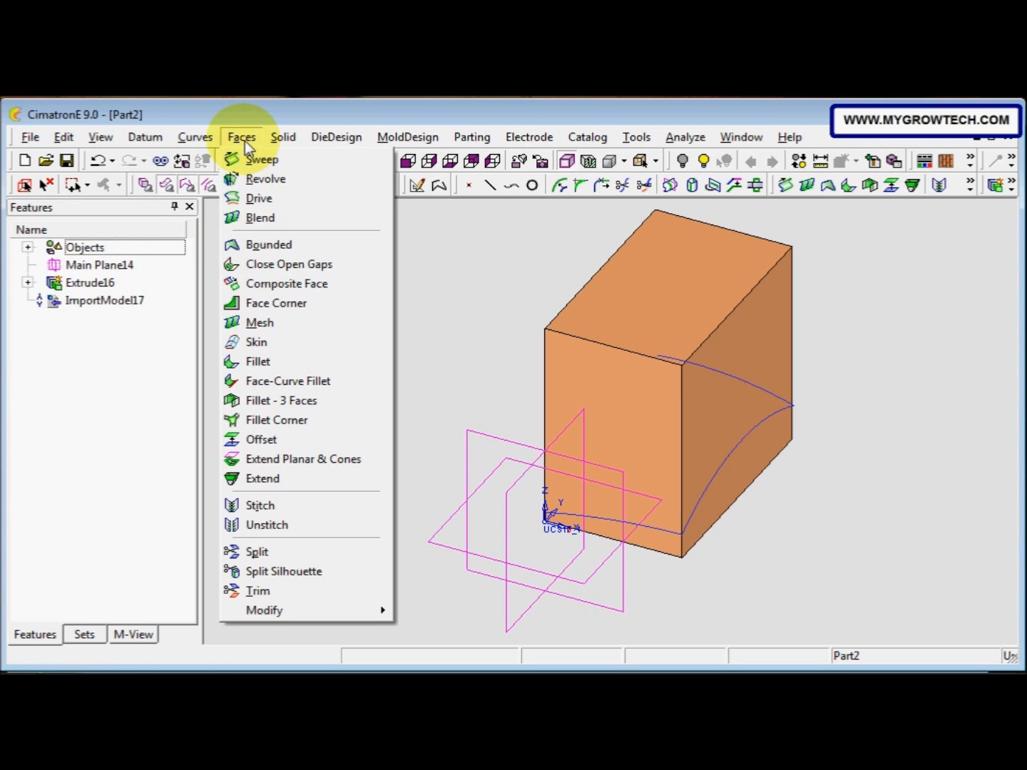
pyautogui.click(263, 216)
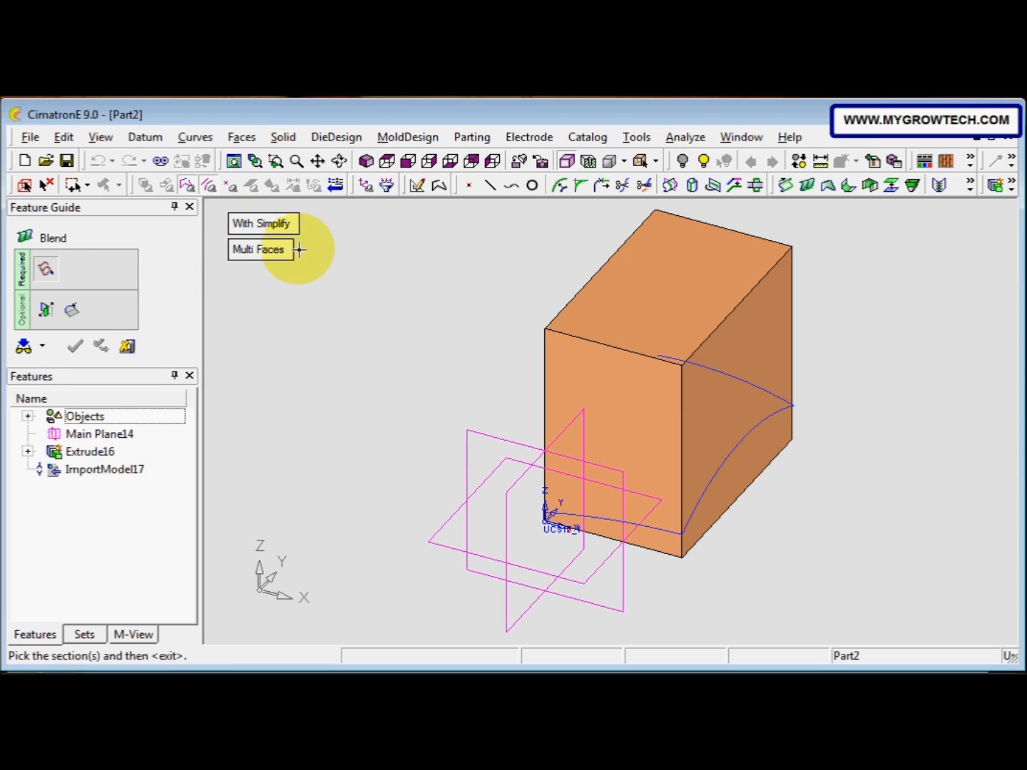
pyautogui.click(717, 374)
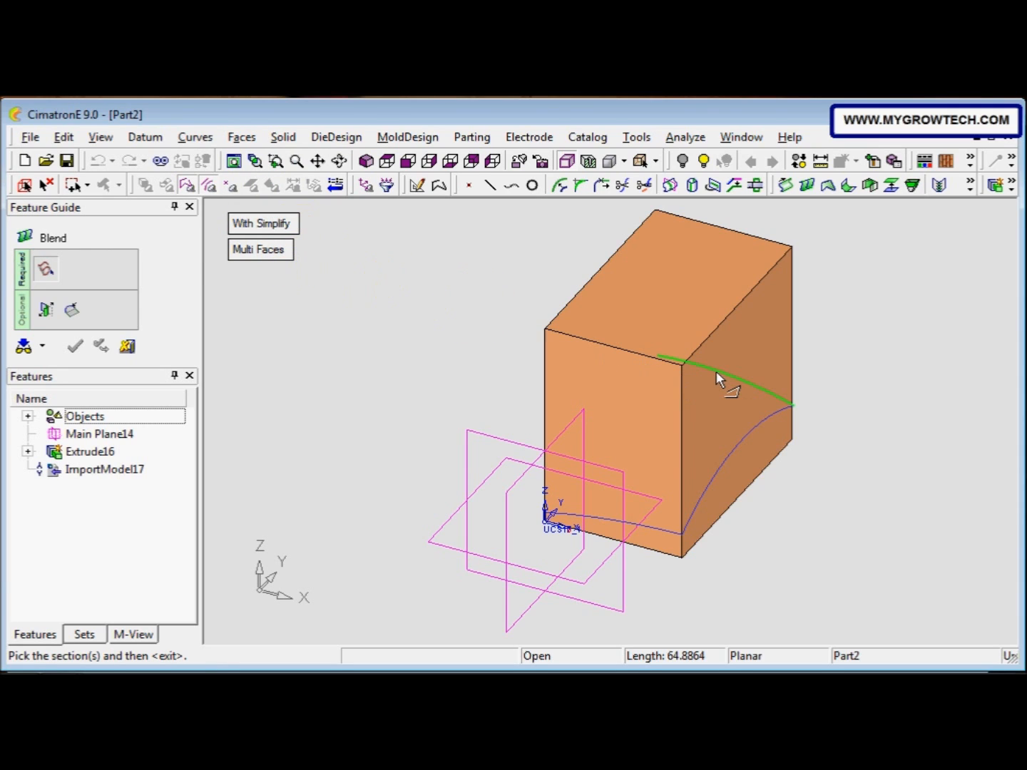
pyautogui.click(631, 527)
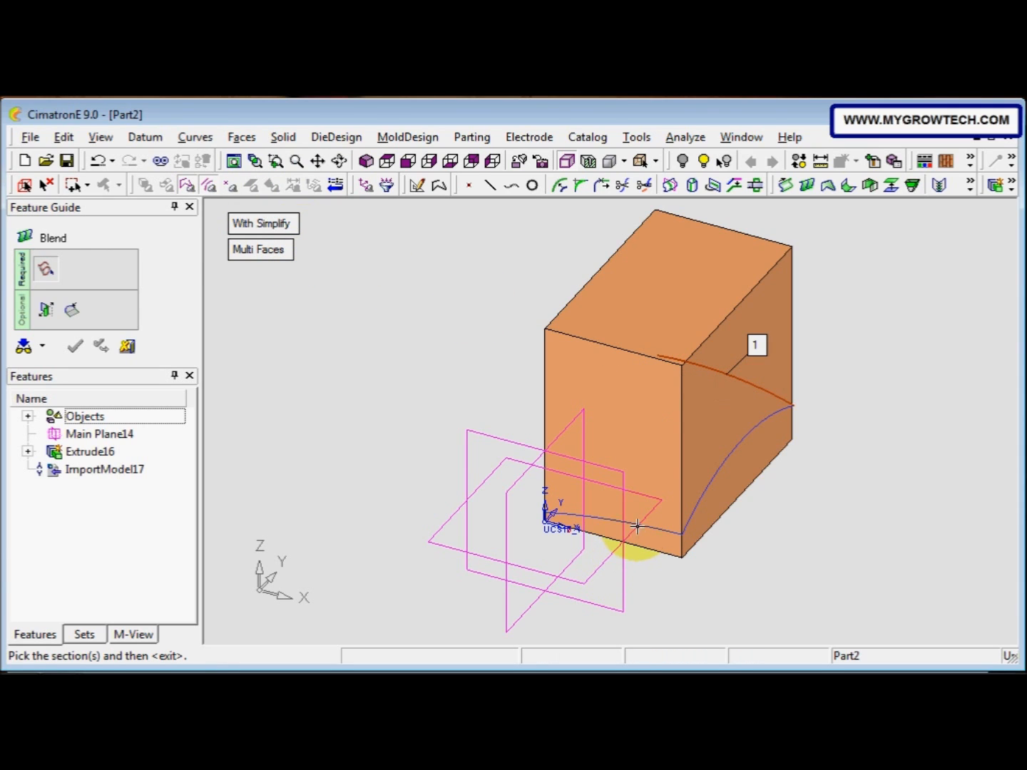
pyautogui.click(639, 525)
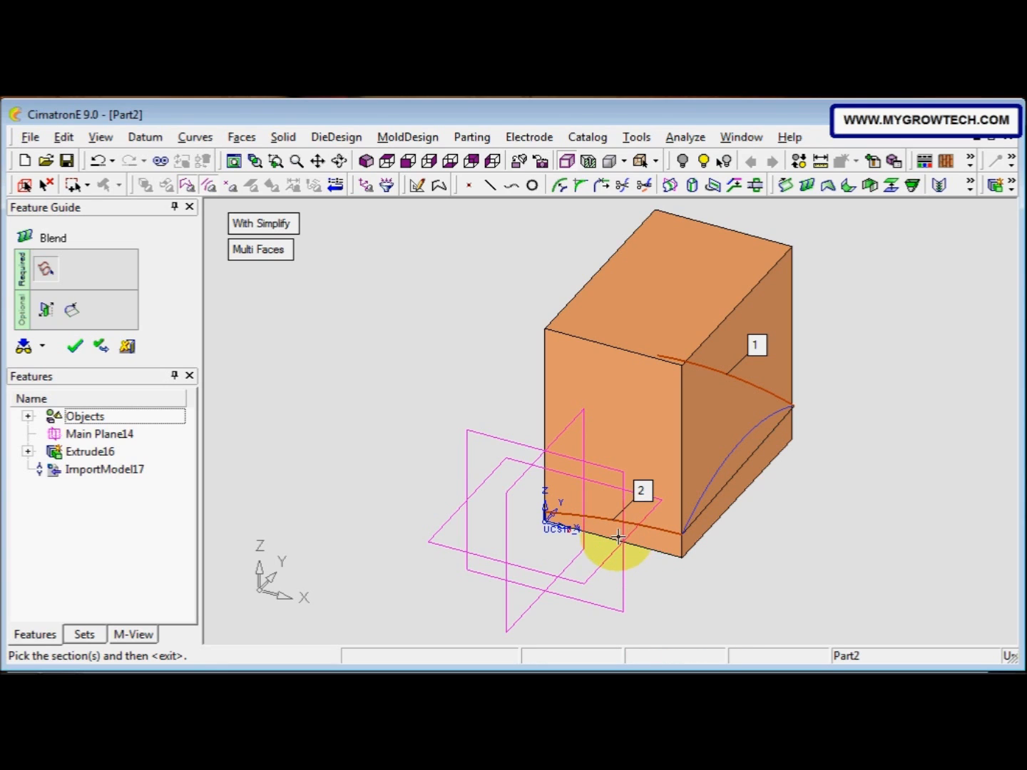
# Display the model in wireframe and complete the Blend with the imported side arc as boundary curve, distance tolerance 0.1.
pyautogui.click(626, 164)
pyautogui.click(610, 187)
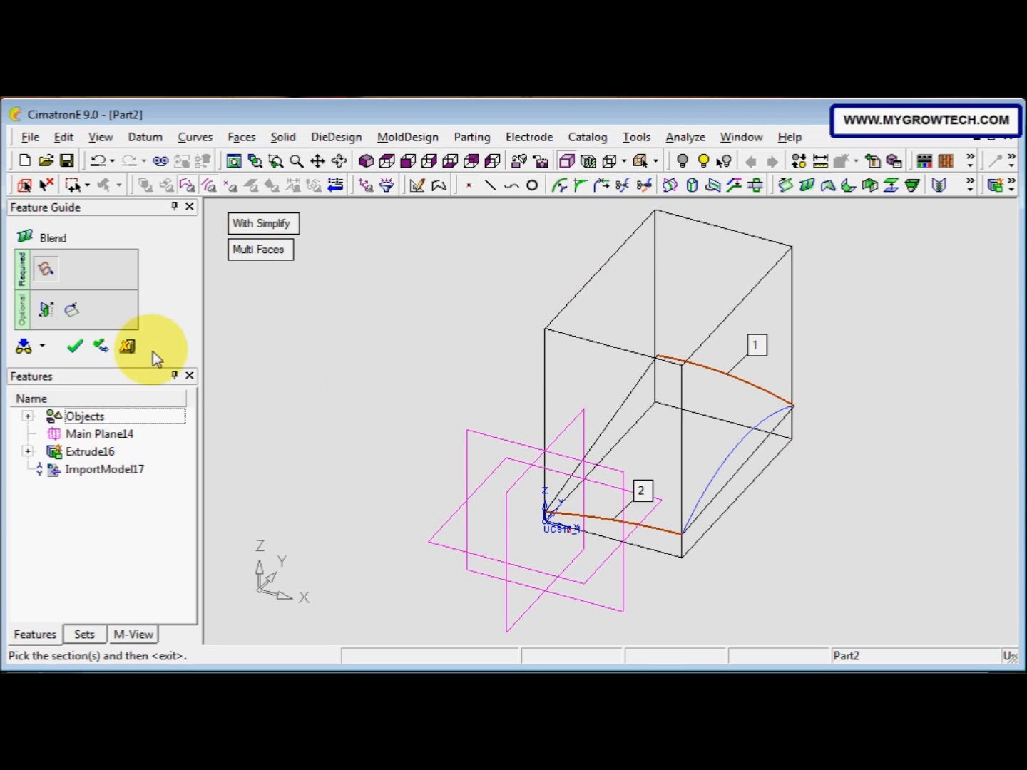
pyautogui.click(63, 316)
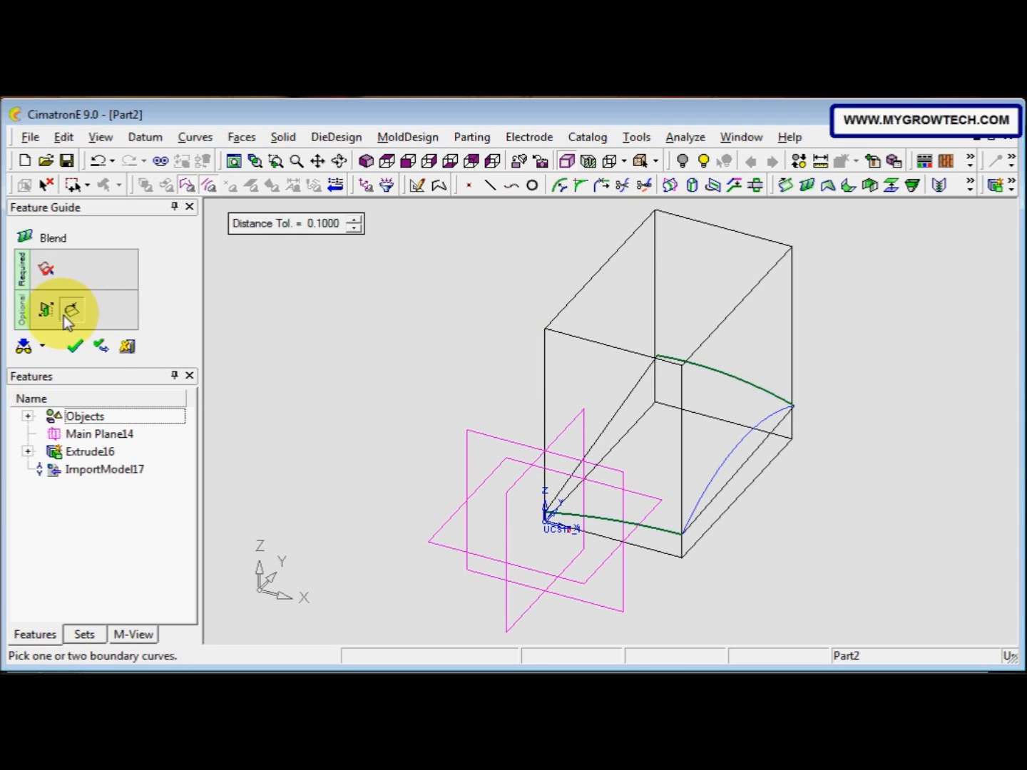
pyautogui.click(723, 465)
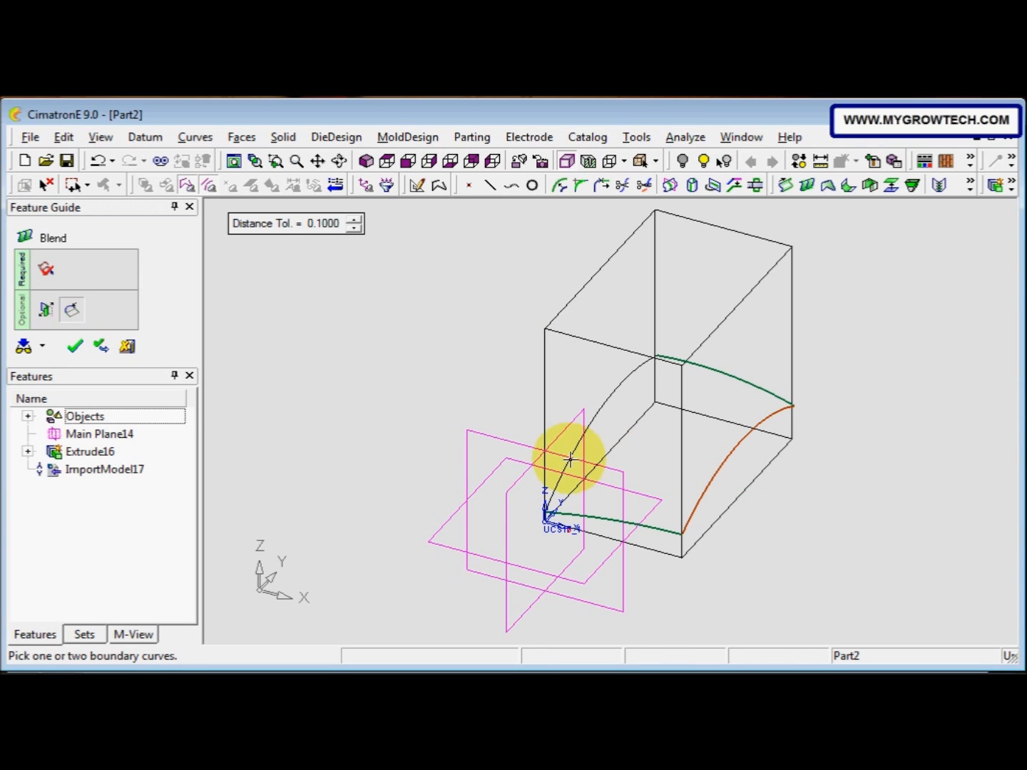
pyautogui.click(77, 348)
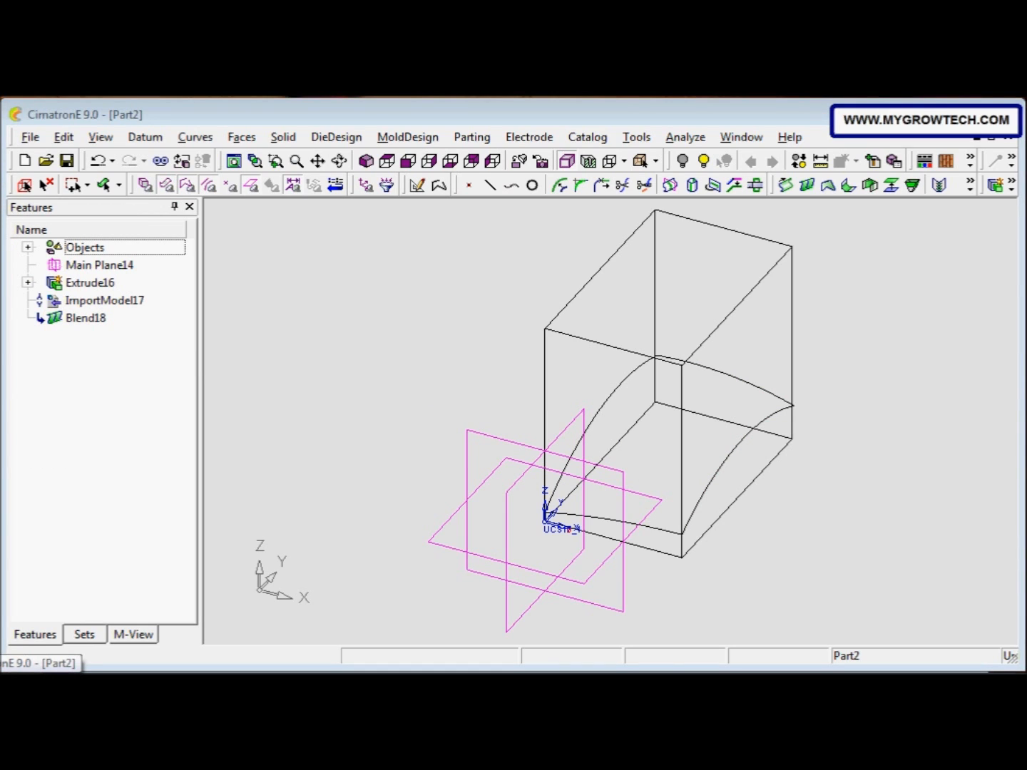
# Return to shaded display and cut the block with the blend face, keeping the lower part and removing the cutting object.
pyautogui.click(623, 163)
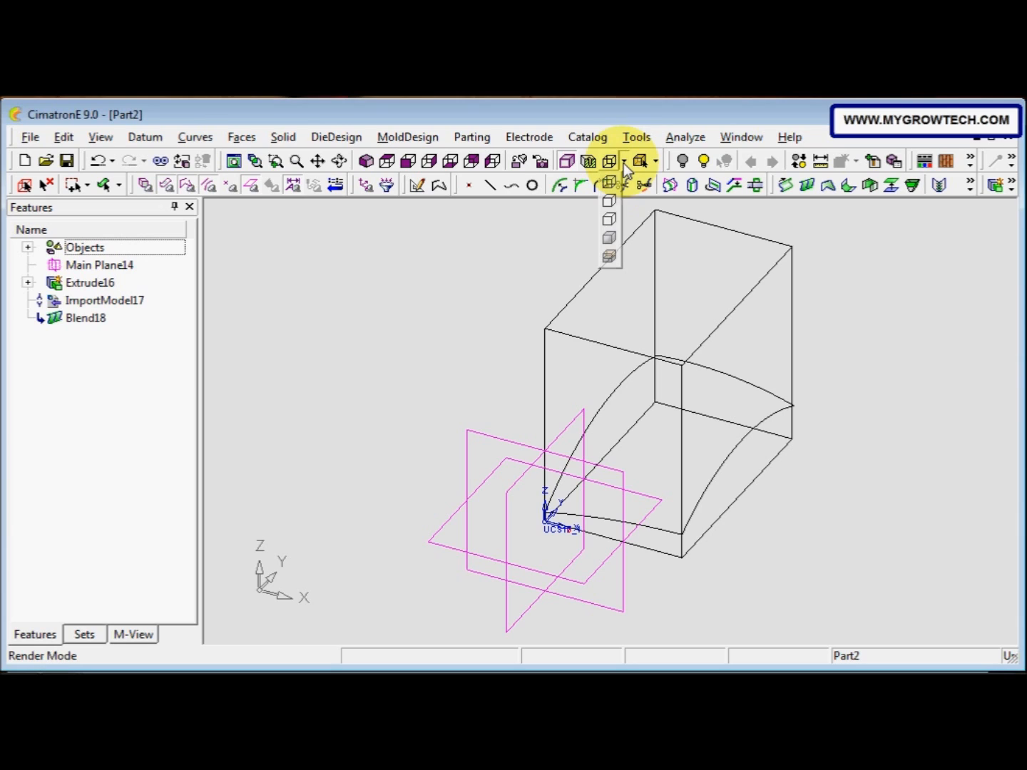
pyautogui.click(607, 236)
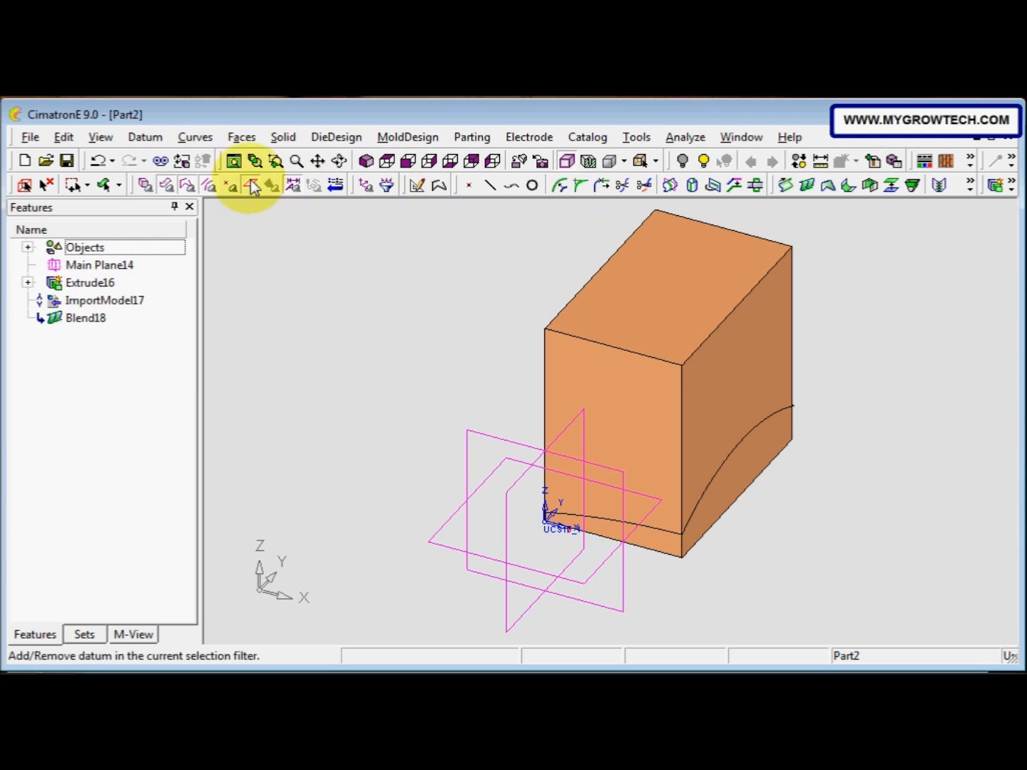
pyautogui.click(279, 140)
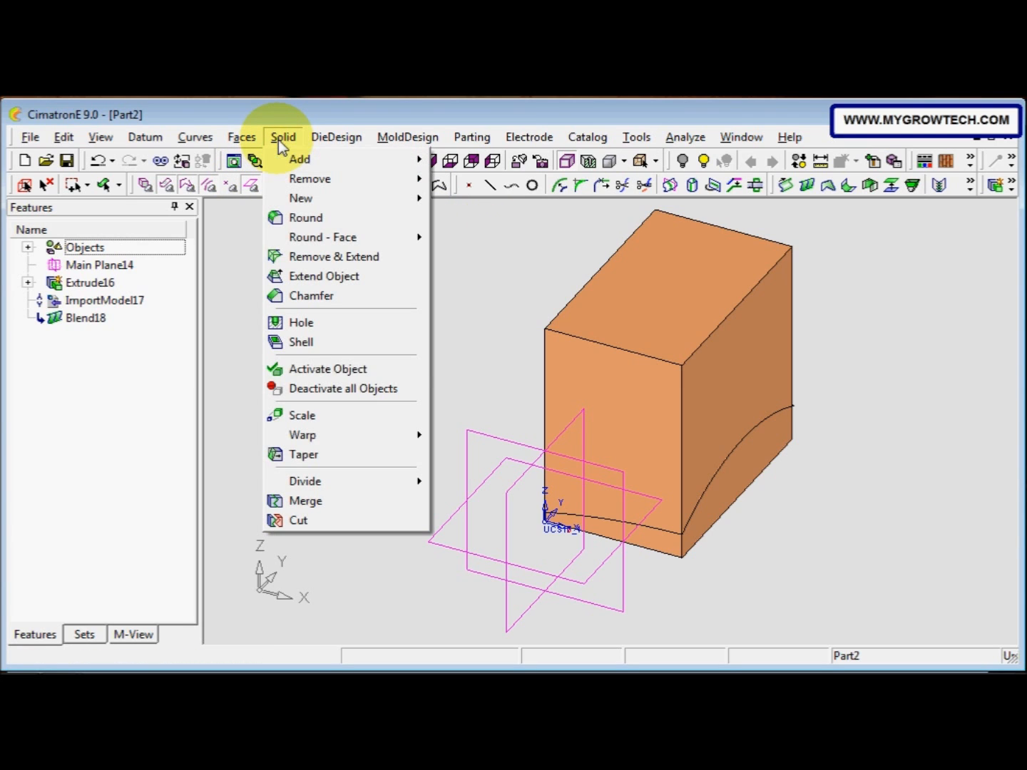
pyautogui.click(281, 520)
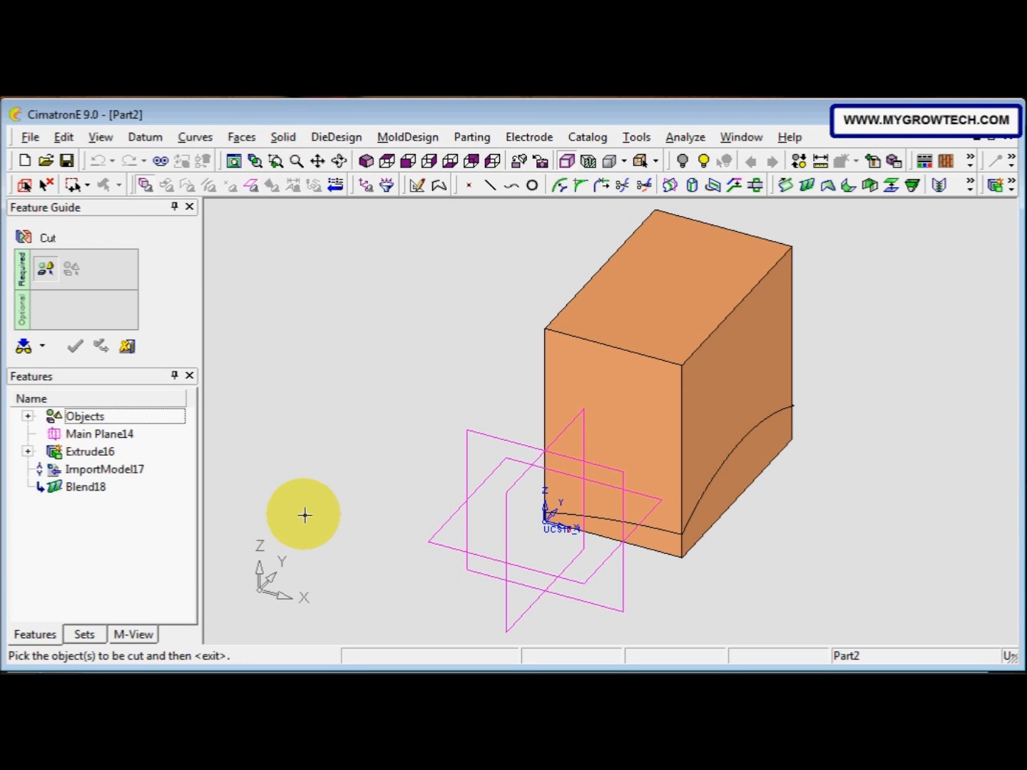
pyautogui.click(616, 396)
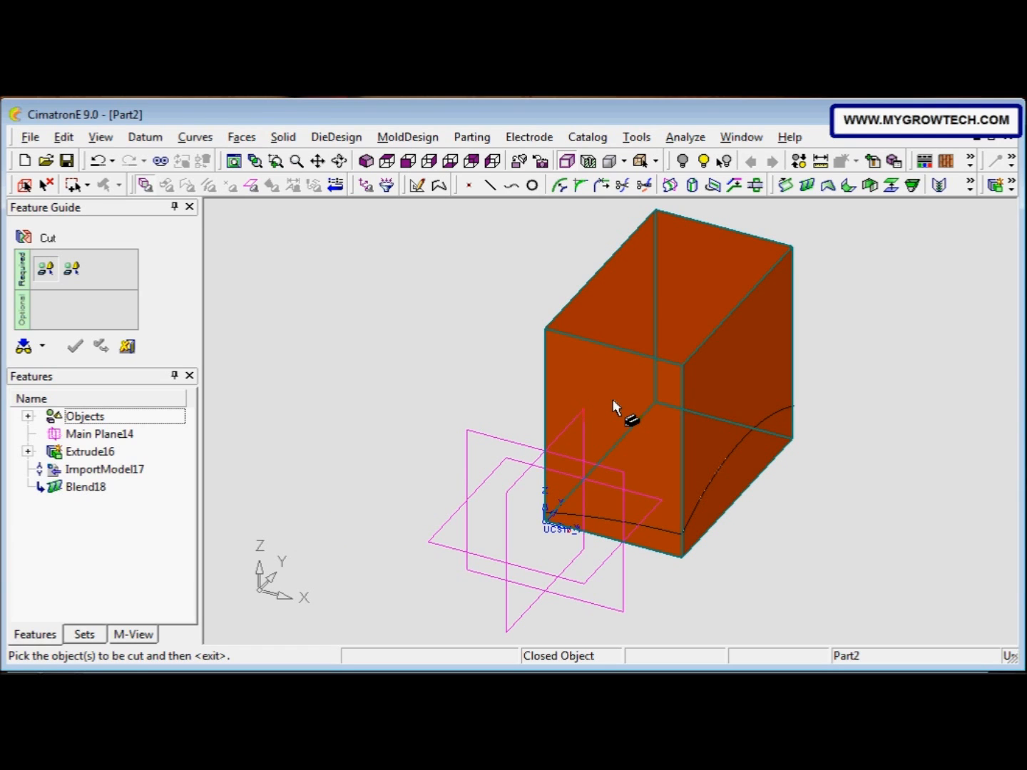
pyautogui.middleClick(613, 400)
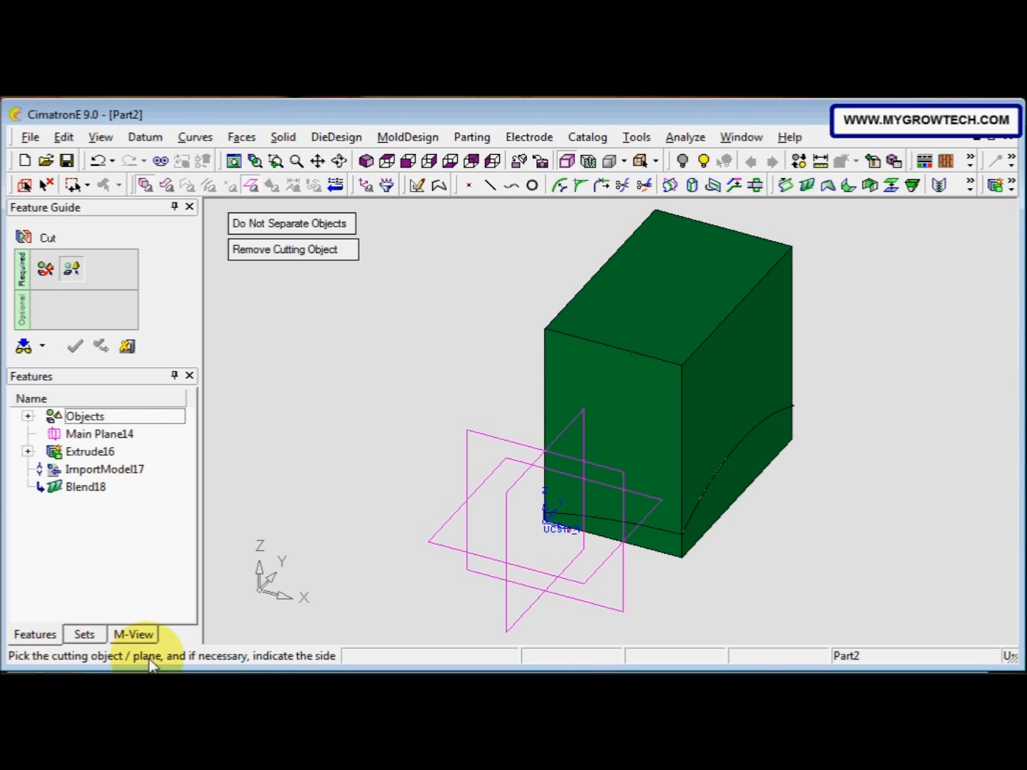
pyautogui.click(709, 488)
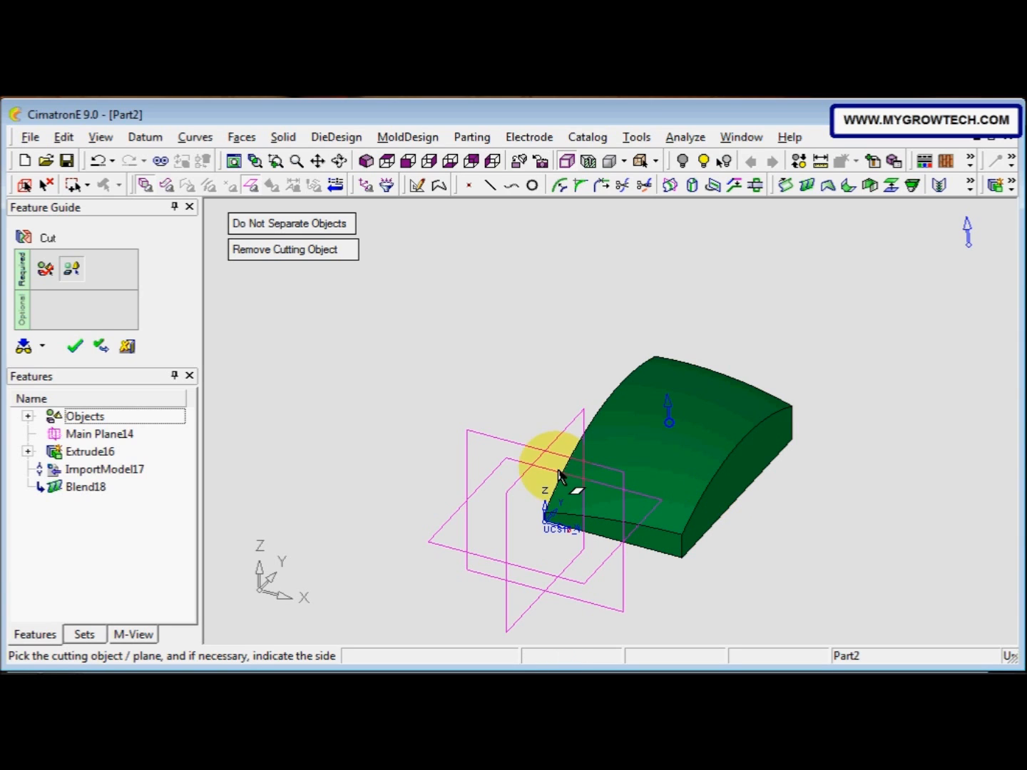
pyautogui.click(81, 348)
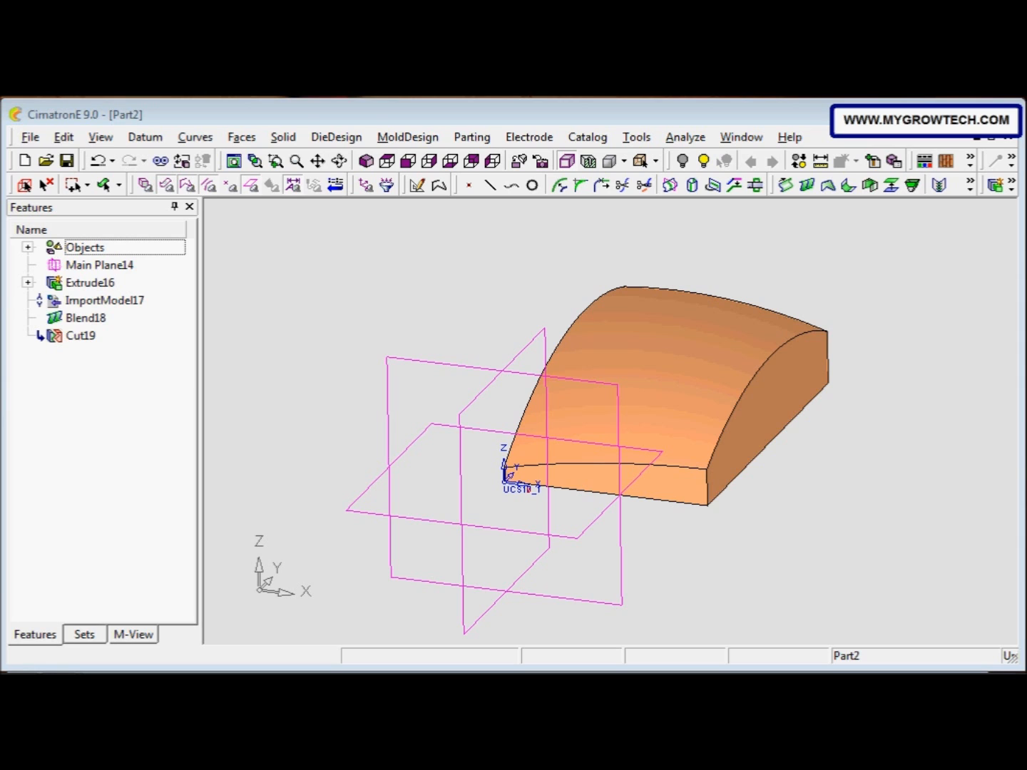
# Round the two vertical corner edges at the end opposite the UCS with a constant radius of 30.
pyautogui.click(435, 439)
pyautogui.moveTo(436, 440); pyautogui.dragTo(684, 481)
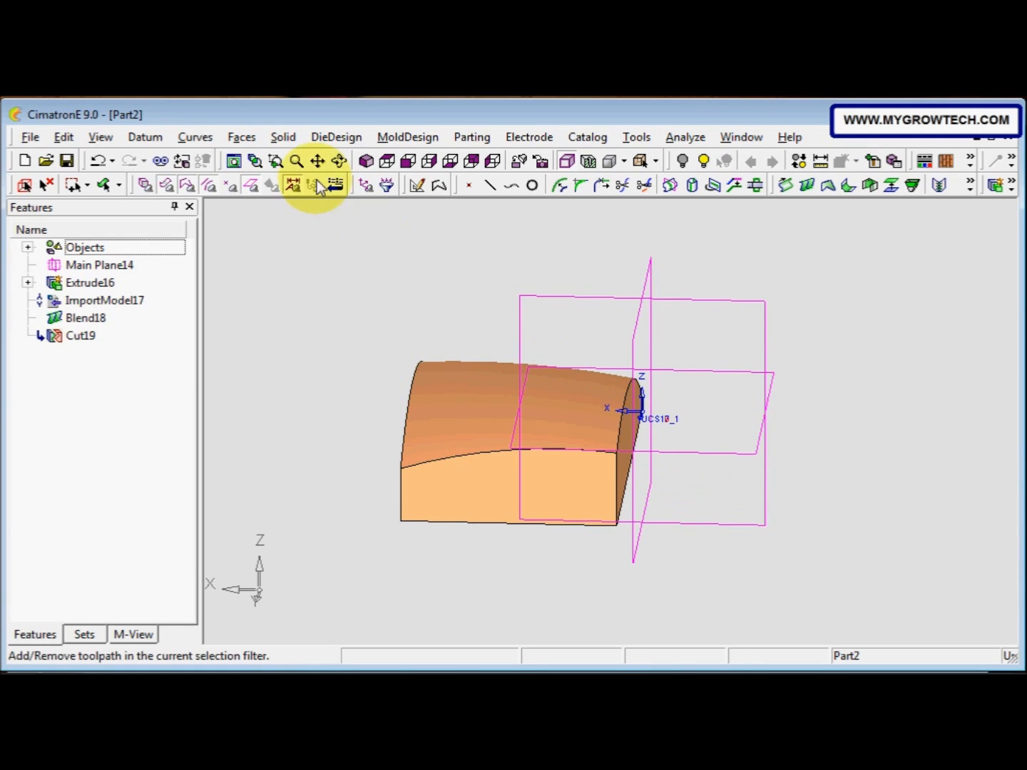
pyautogui.click(284, 137)
pyautogui.click(305, 219)
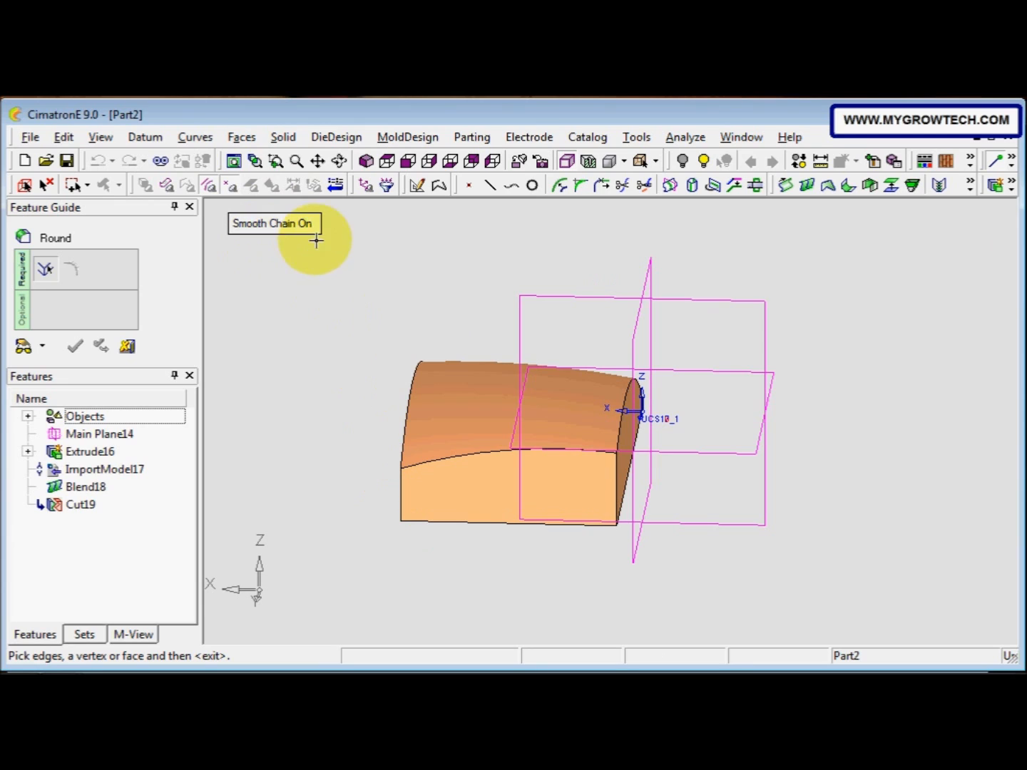
pyautogui.click(402, 496)
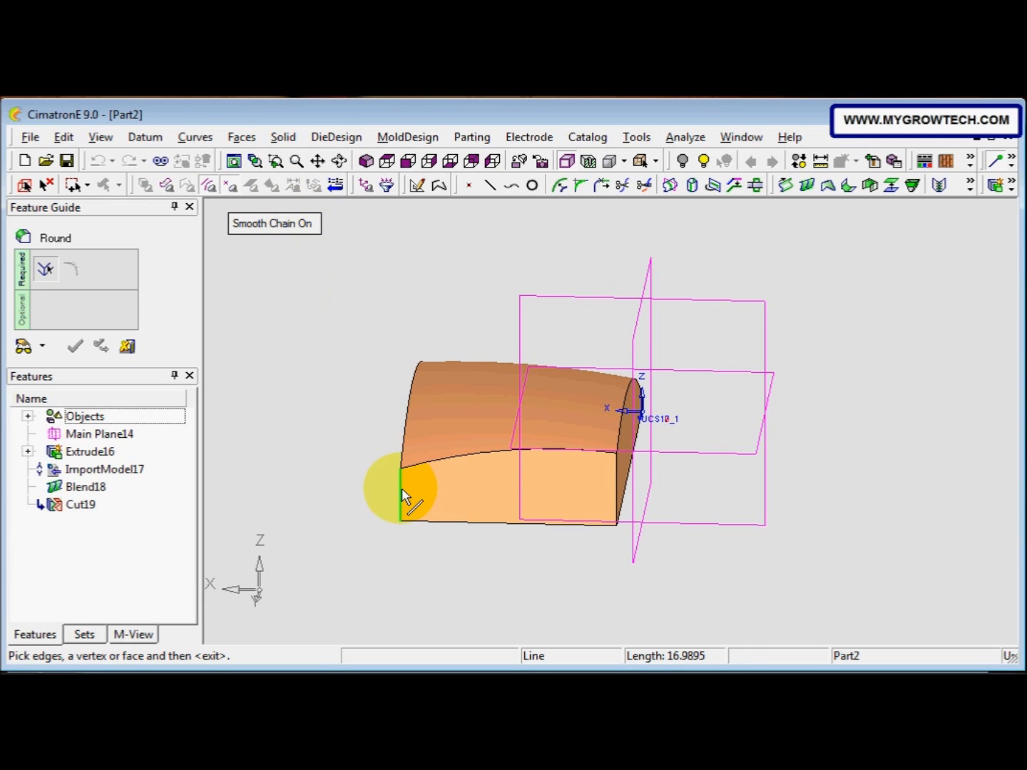
pyautogui.click(617, 504)
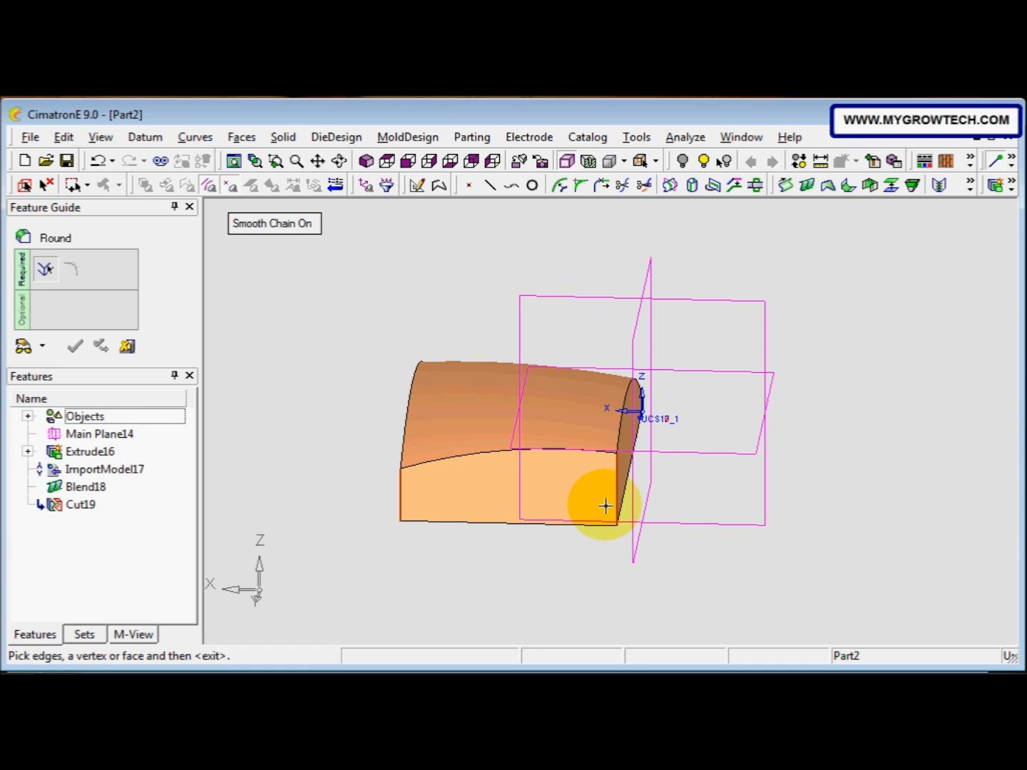
pyautogui.middleClick(607, 506)
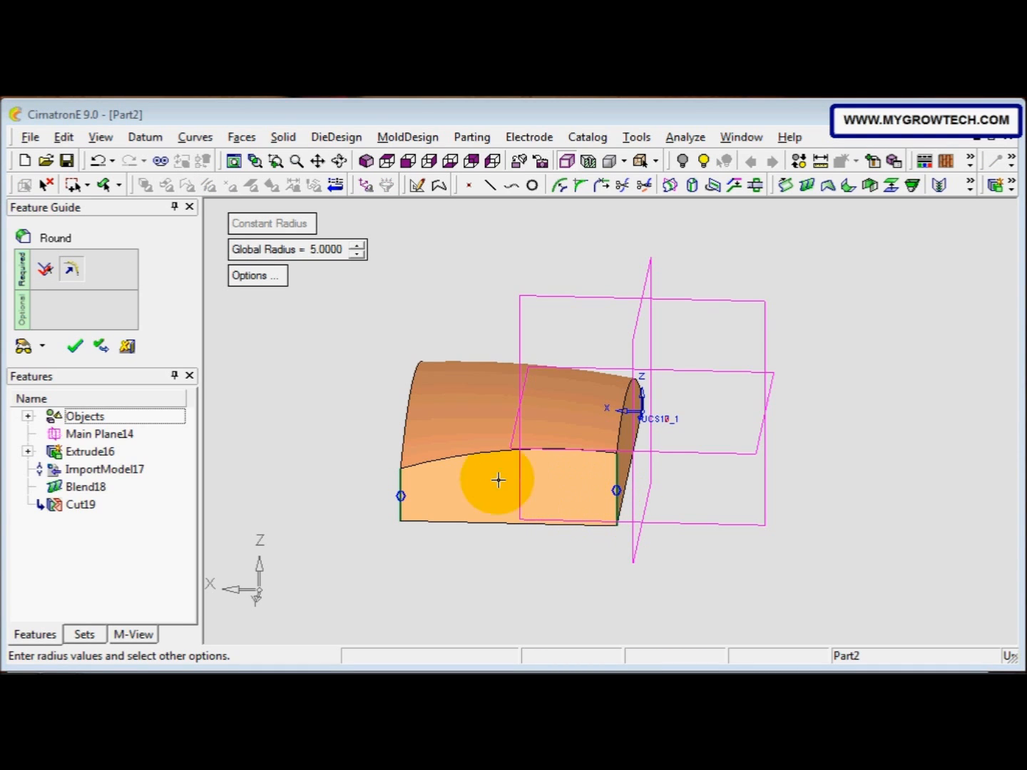
pyautogui.click(311, 251)
pyautogui.write('30')
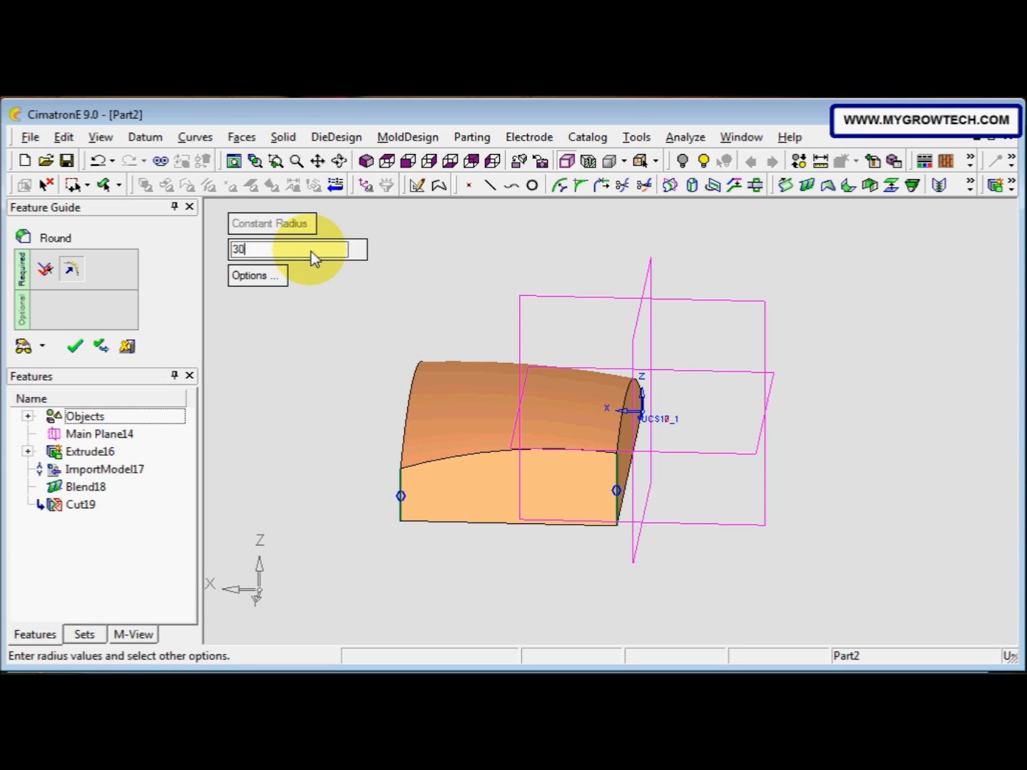
pyautogui.press('Return')
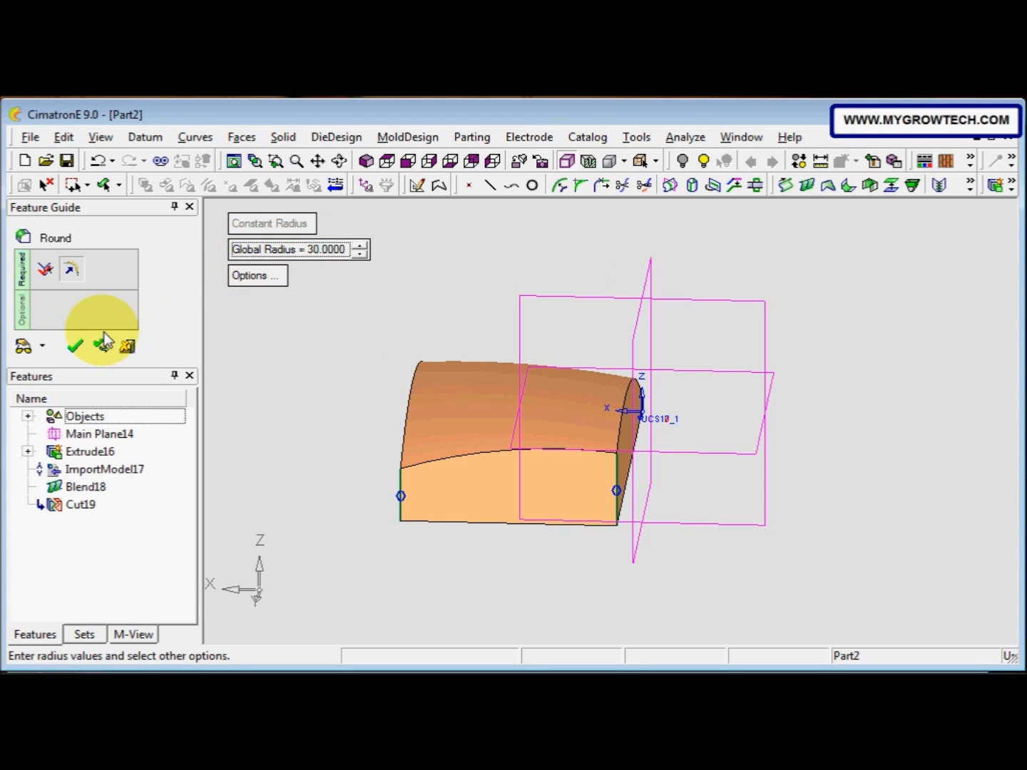
pyautogui.click(77, 346)
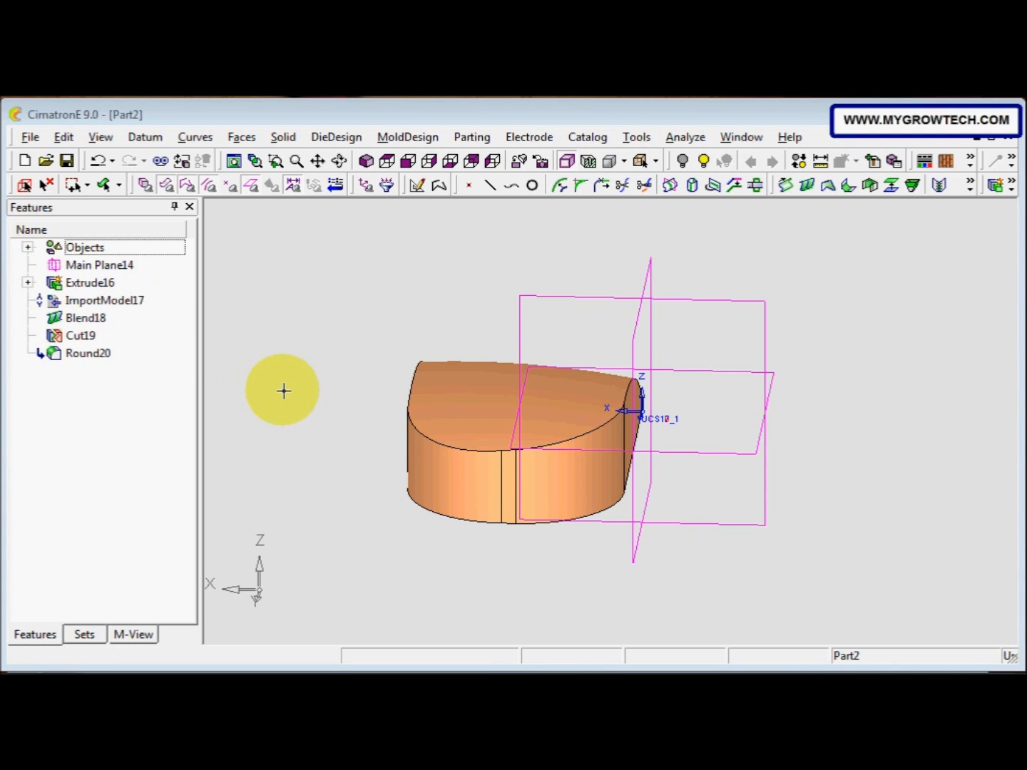
pyautogui.moveTo(286, 395); pyautogui.dragTo(462, 419, button='middle')
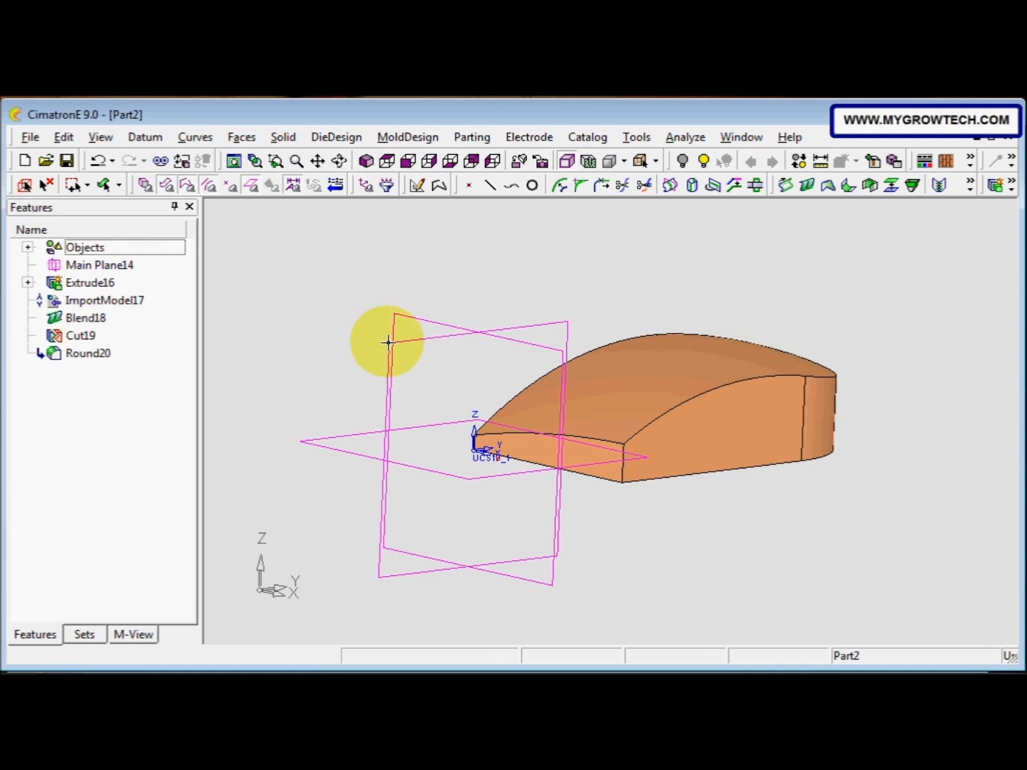
pyautogui.click(276, 140)
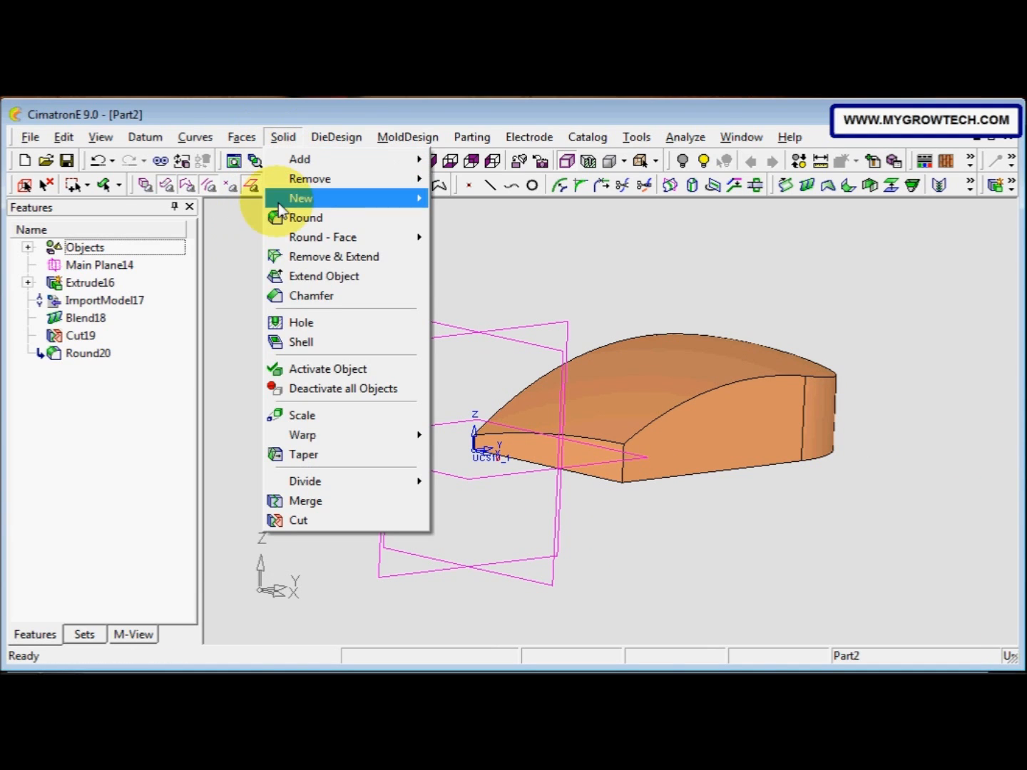
pyautogui.click(309, 456)
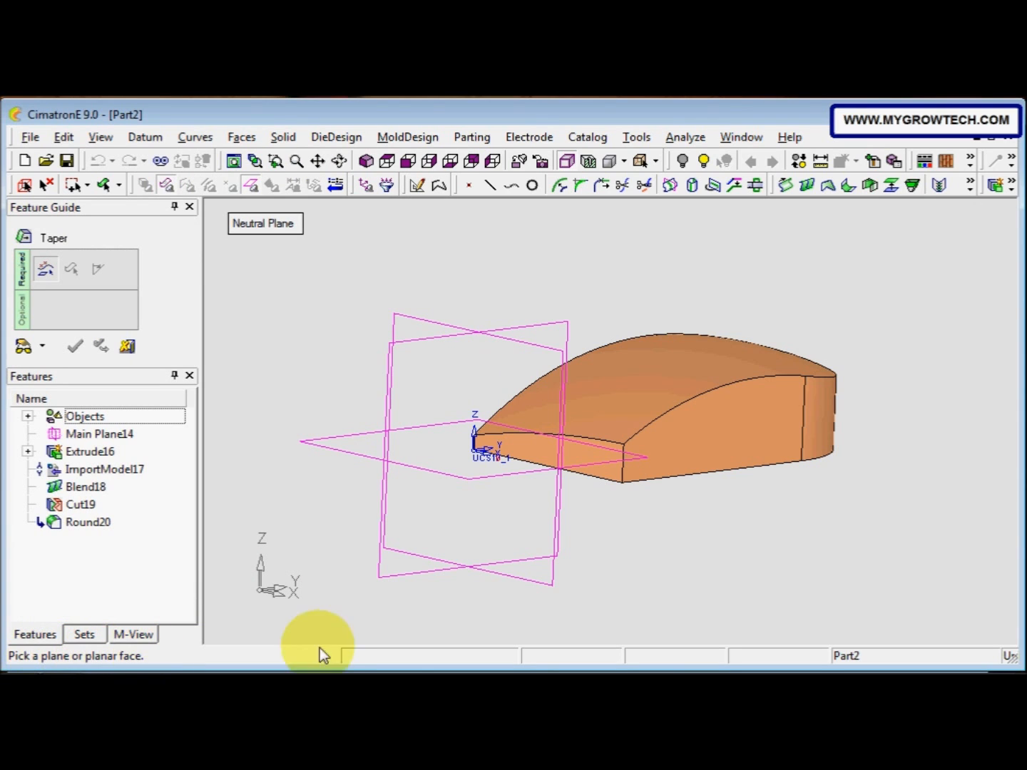
pyautogui.moveTo(534, 546); pyautogui.dragTo(626, 500, button='middle')
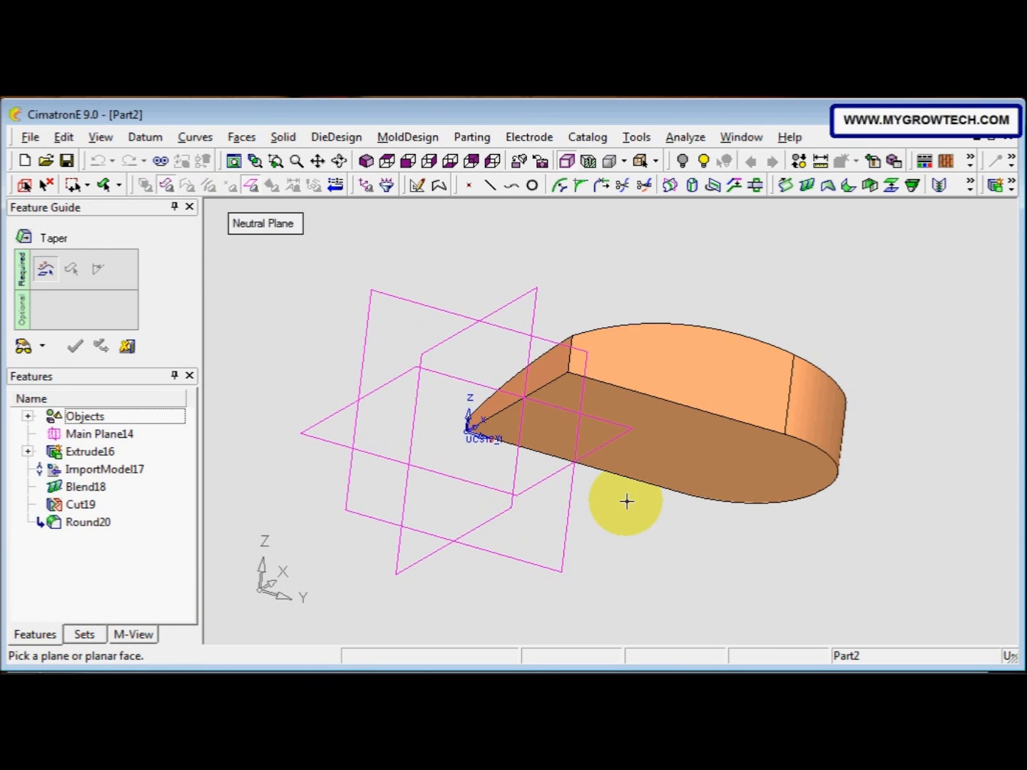
pyautogui.click(730, 463)
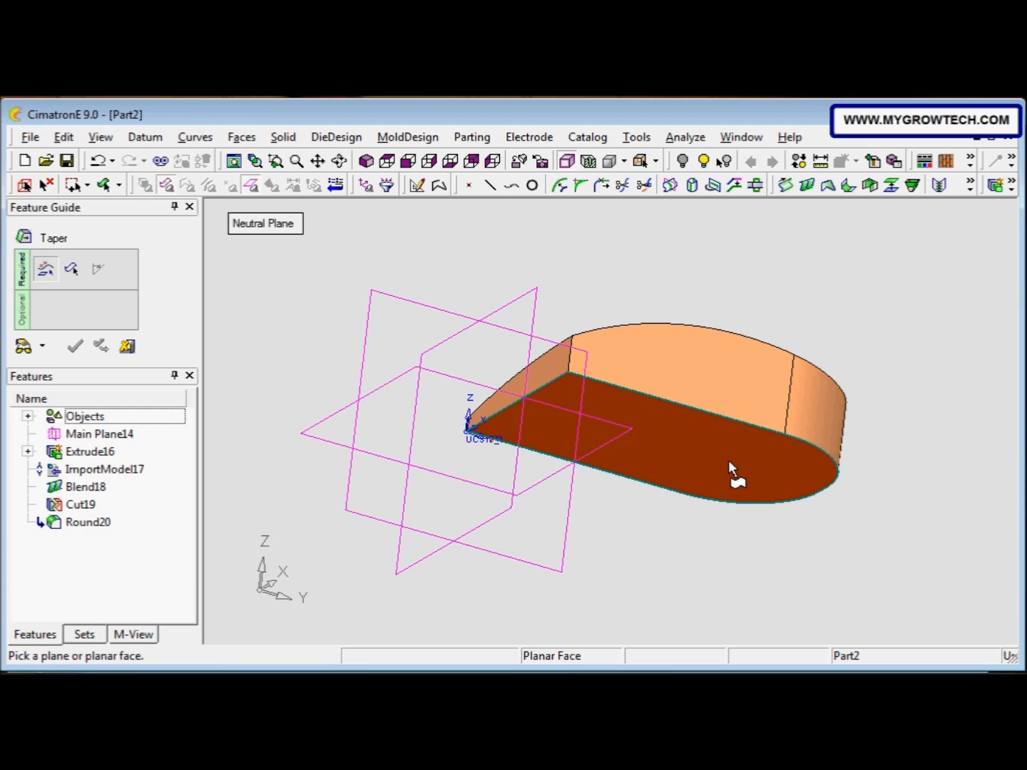
pyautogui.click(729, 461)
pyautogui.moveTo(726, 457); pyautogui.dragTo(718, 502, button='middle')
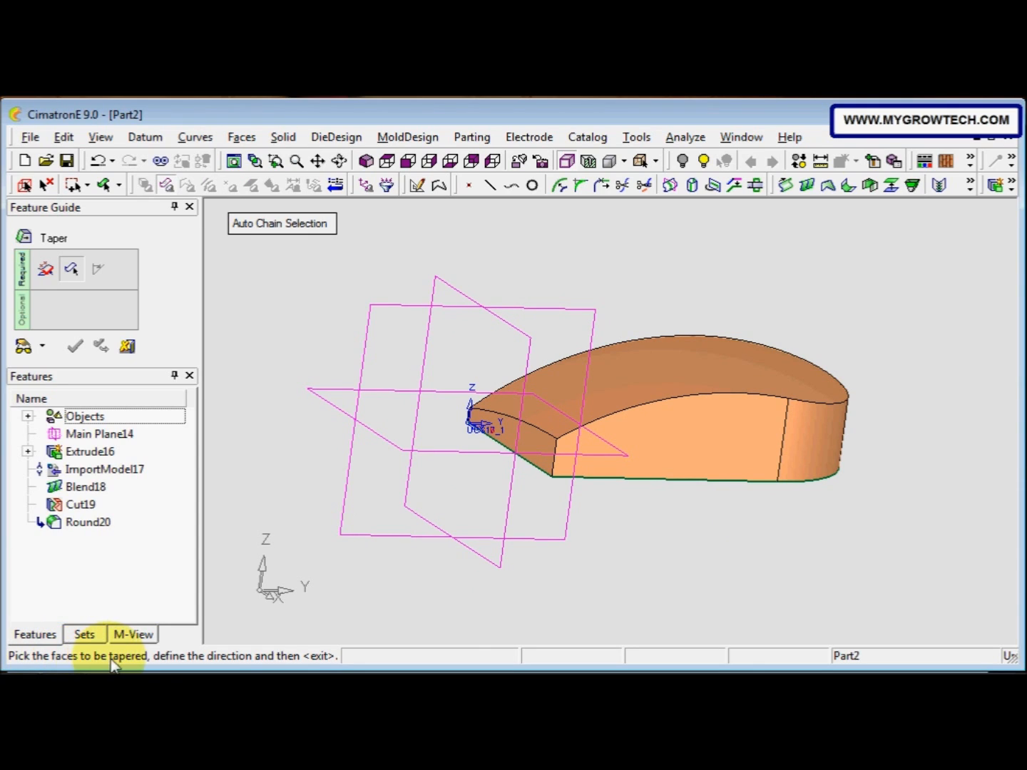
pyautogui.click(684, 455)
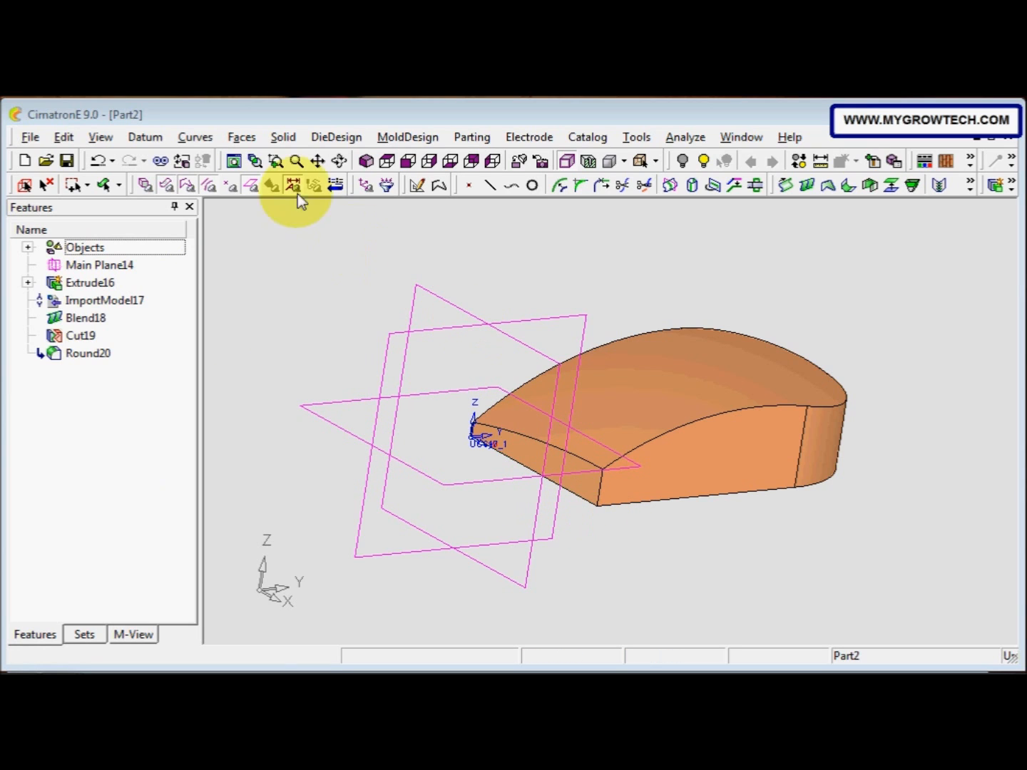
# Start a Taper with the flat bottom face as neutral plane and pick the chained side faces as the faces to taper.
pyautogui.click(286, 139)
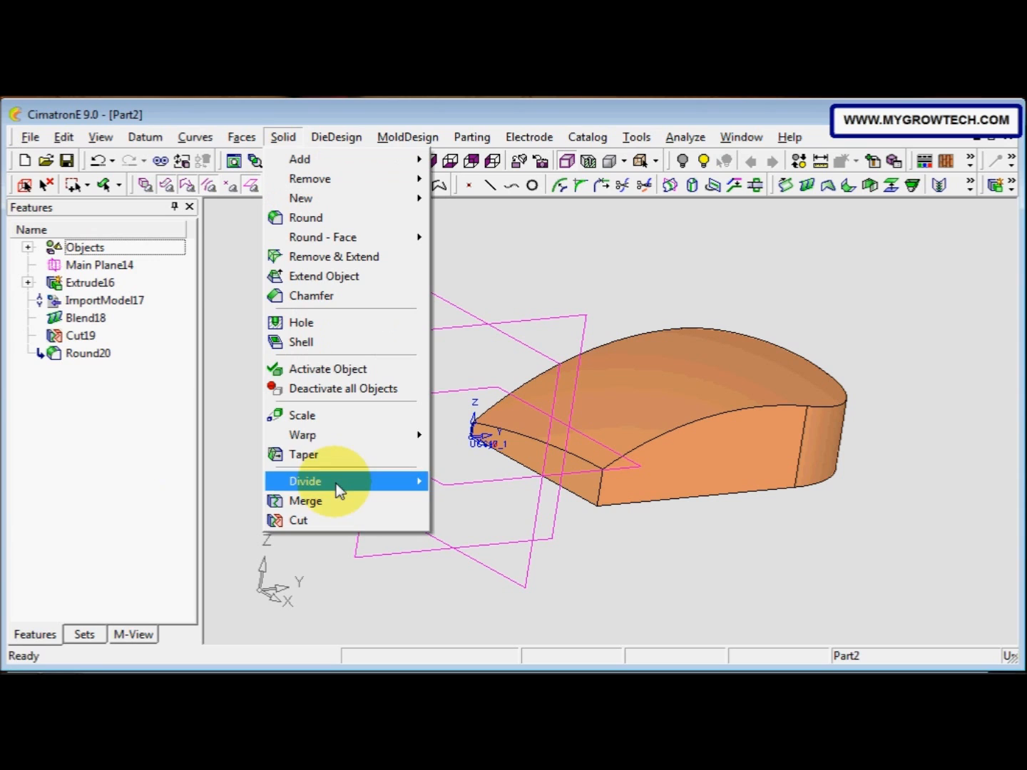
pyautogui.click(338, 455)
pyautogui.moveTo(642, 514); pyautogui.dragTo(465, 526, button='middle')
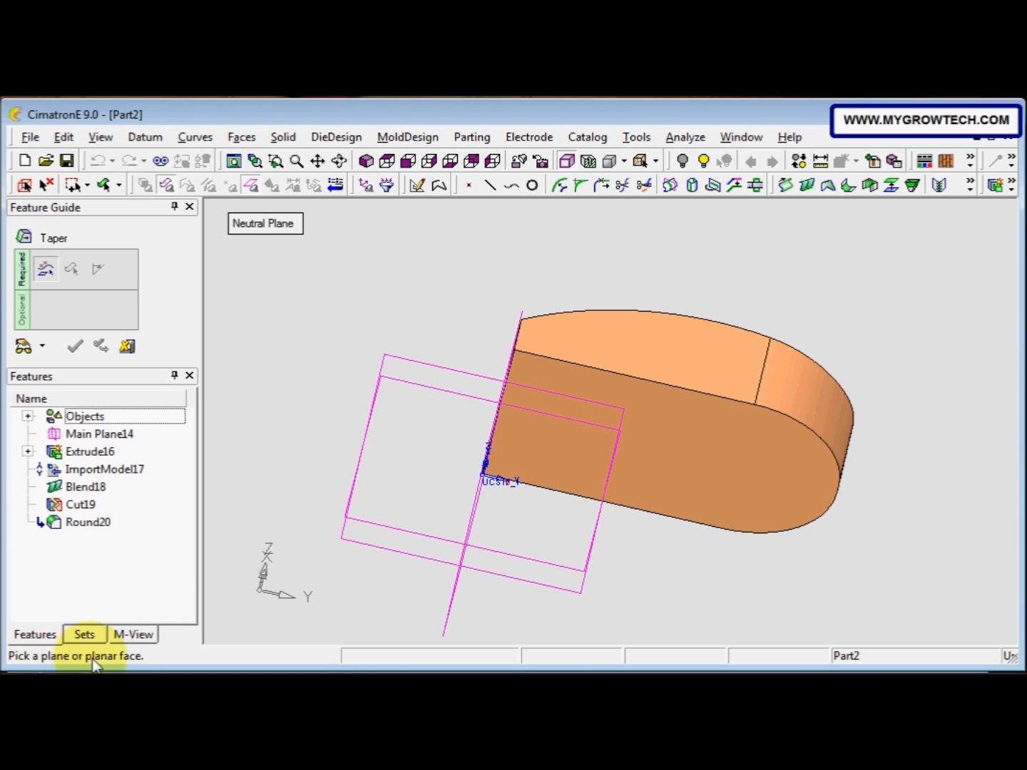
pyautogui.click(664, 452)
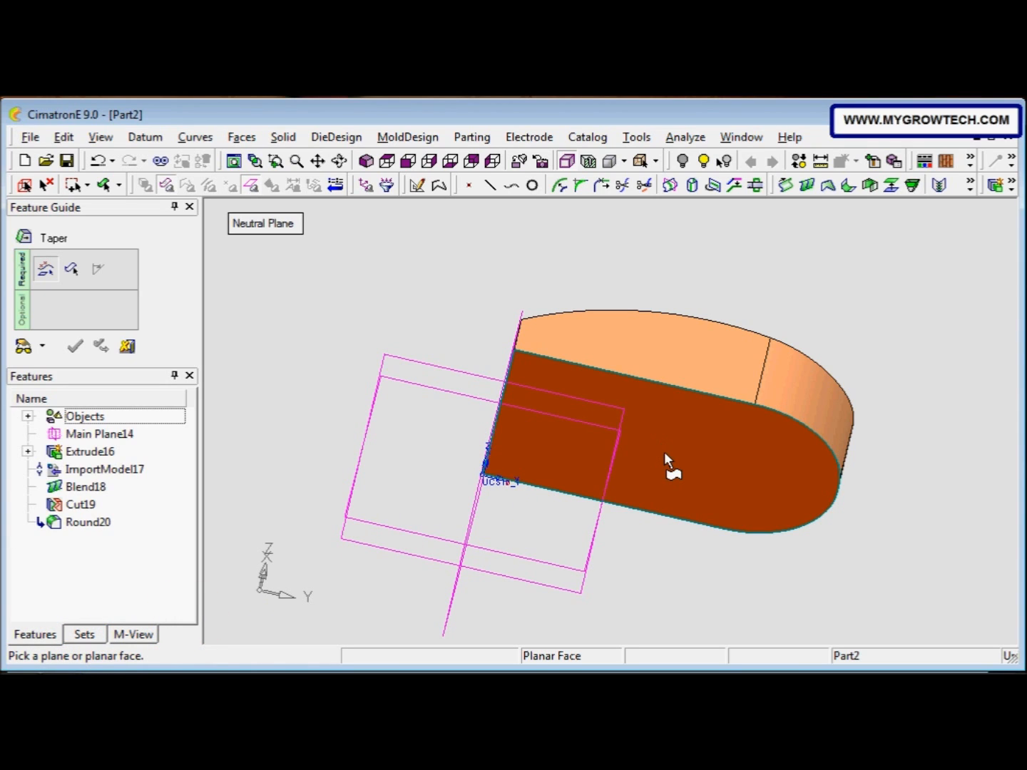
pyautogui.click(665, 454)
pyautogui.keyDown('ctrl'); pyautogui.moveTo(664, 454); pyautogui.dragTo(650, 517); pyautogui.keyUp('ctrl')
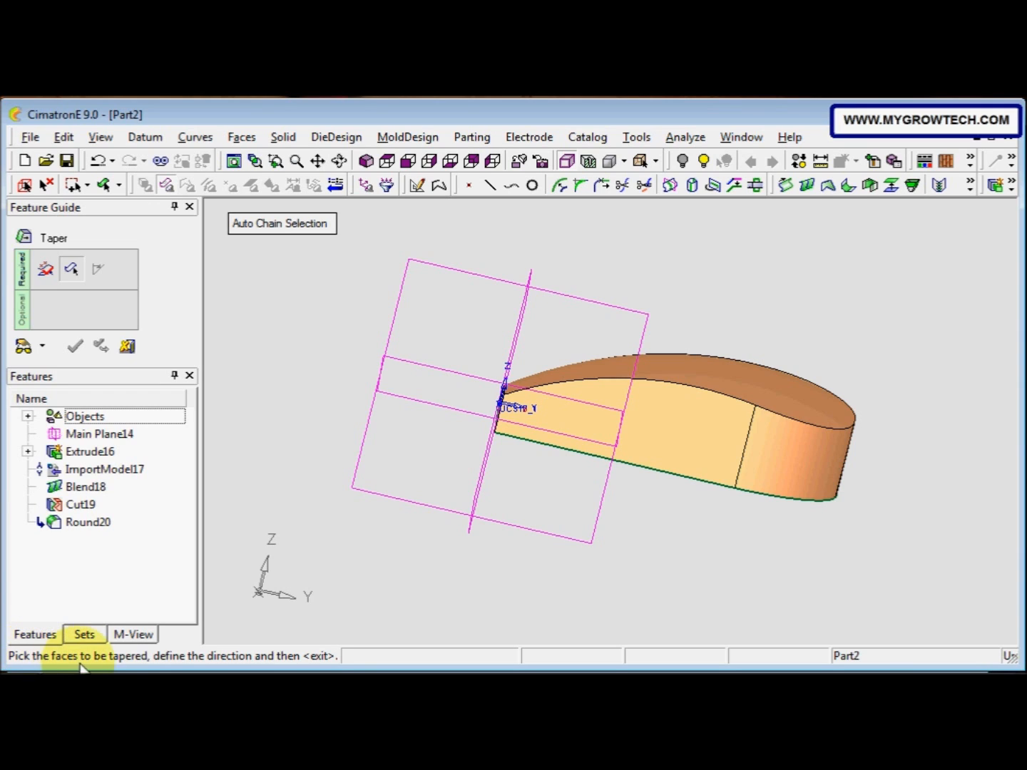
pyautogui.click(689, 462)
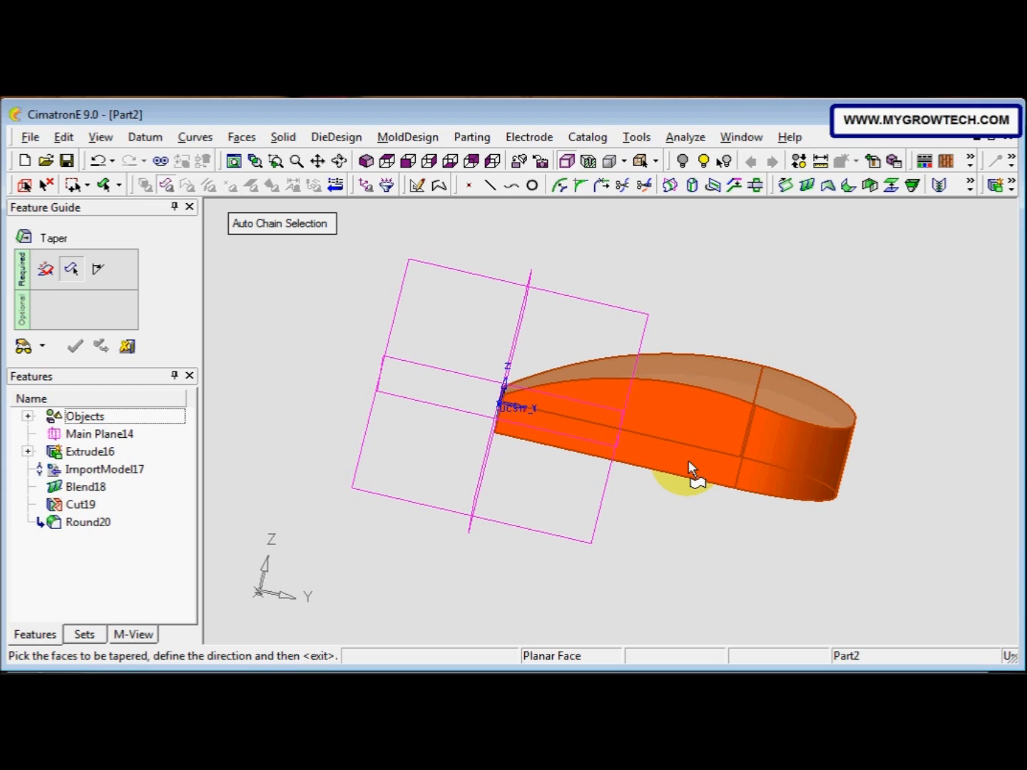
pyautogui.middleClick(689, 460)
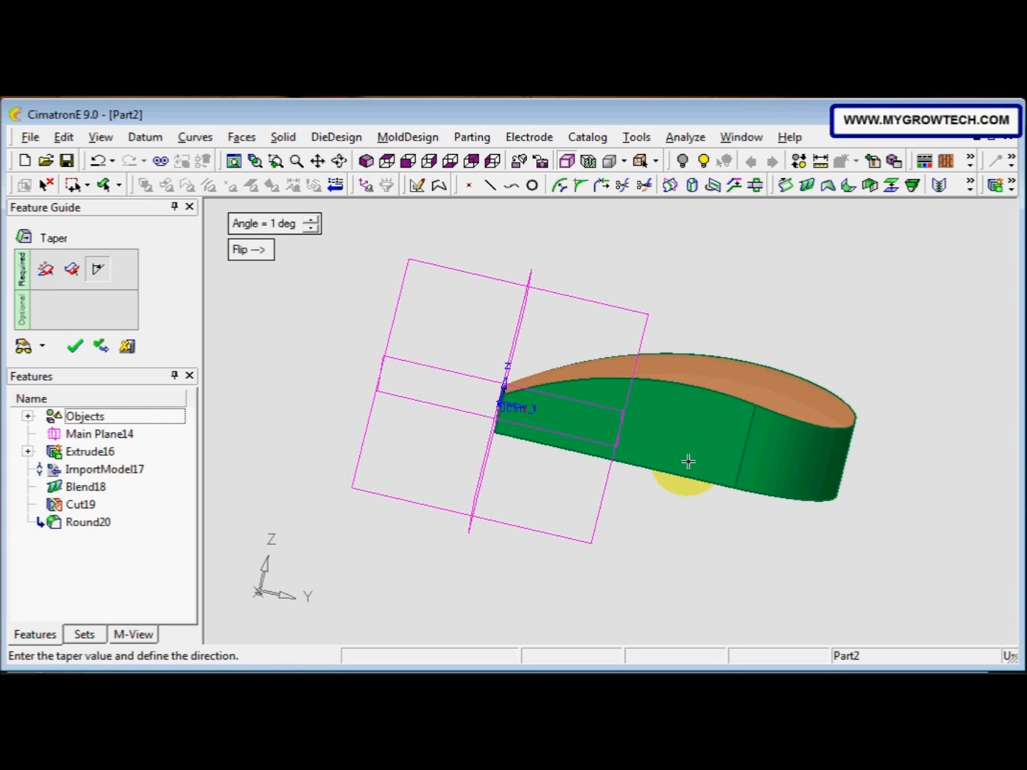
# Set the taper angle to 2 degrees and apply the taper to the side walls.
pyautogui.click(286, 229)
pyautogui.write('2')
pyautogui.press('Return')
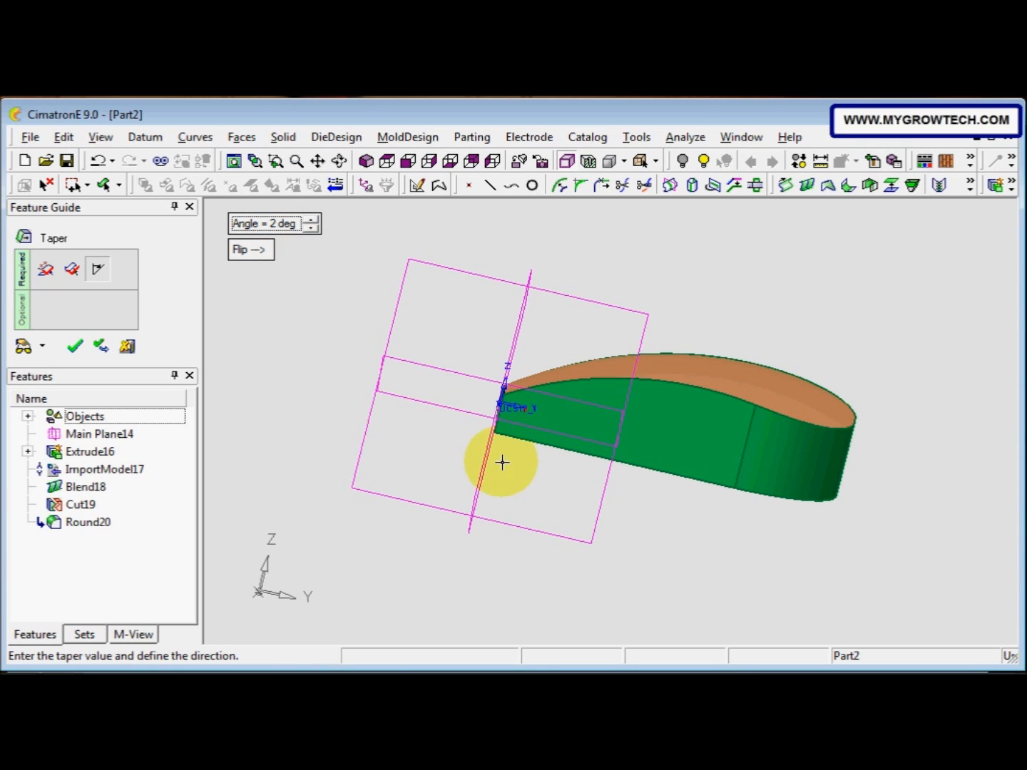
pyautogui.keyDown('ctrl'); pyautogui.moveTo(509, 467); pyautogui.dragTo(600, 488); pyautogui.keyUp('ctrl')
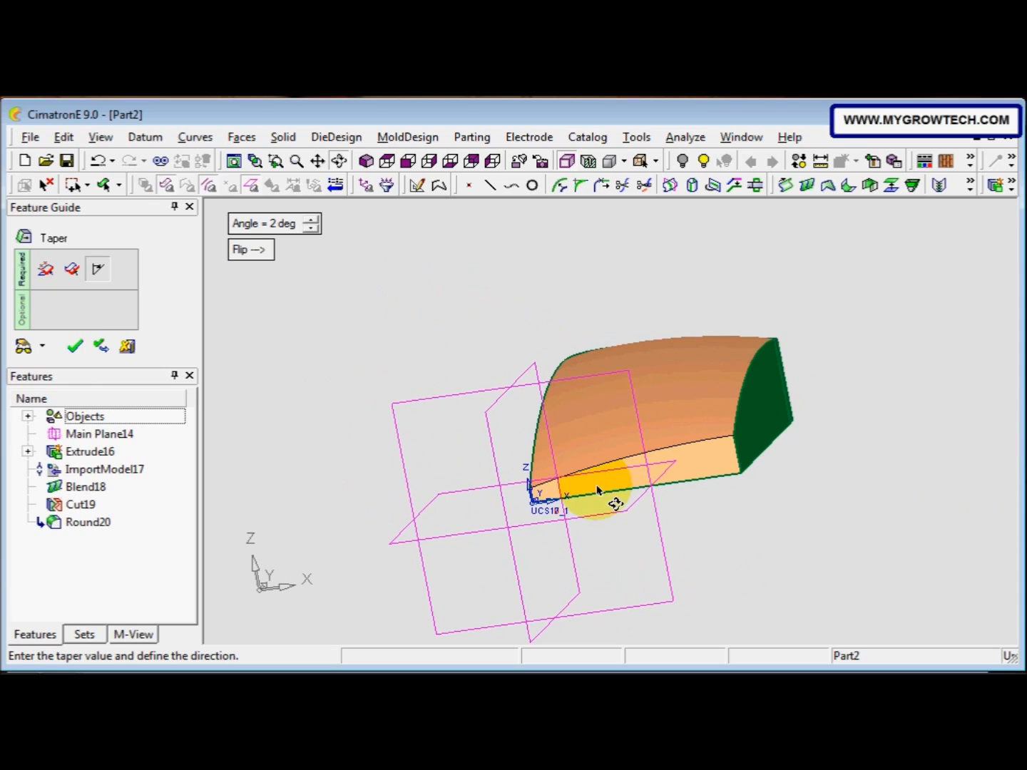
pyautogui.click(75, 346)
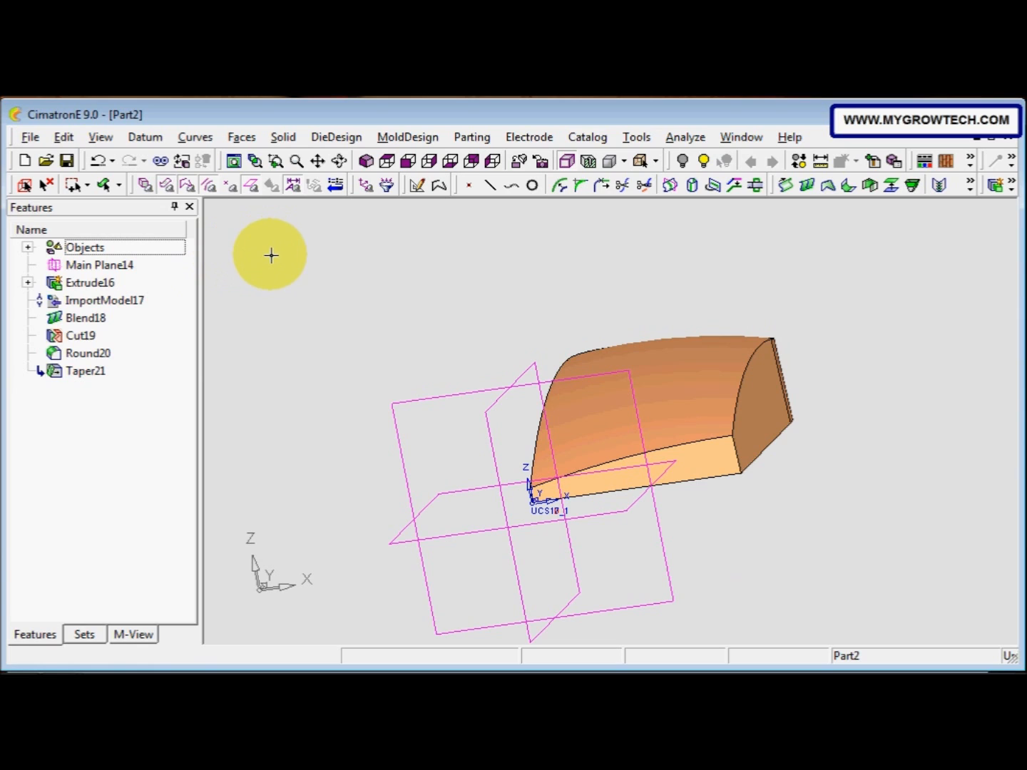
# Start a Round, hide the datums, and pick the top perimeter edges plus the two vertical corner edges at the low end.
pyautogui.click(273, 139)
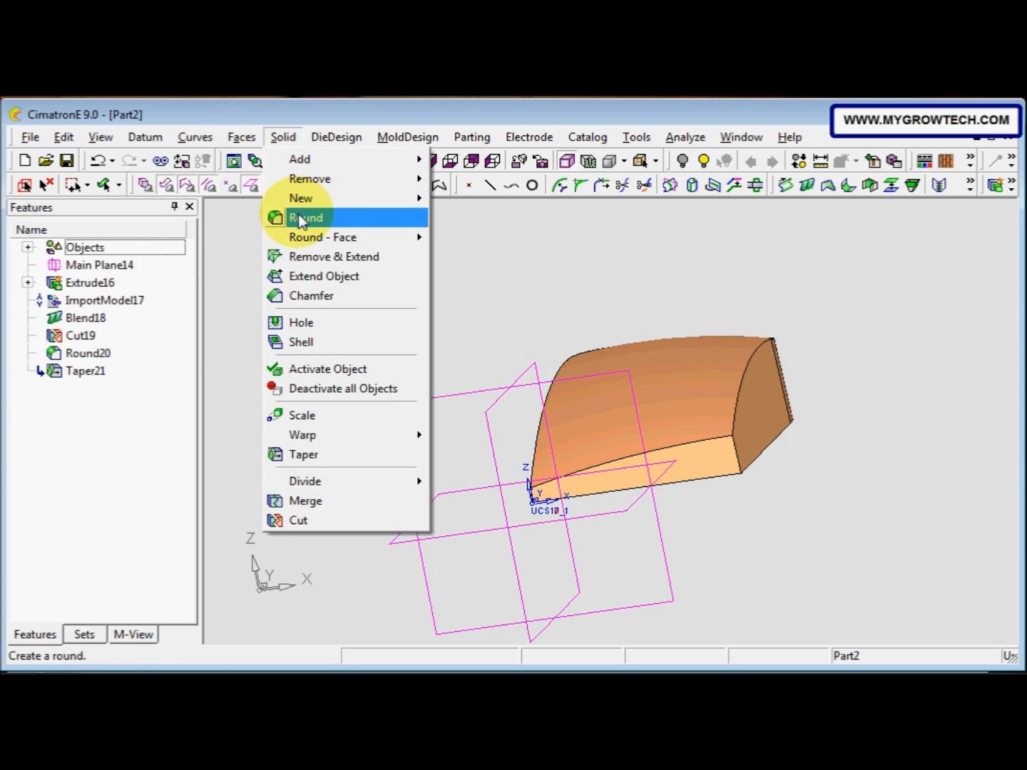
pyautogui.click(299, 220)
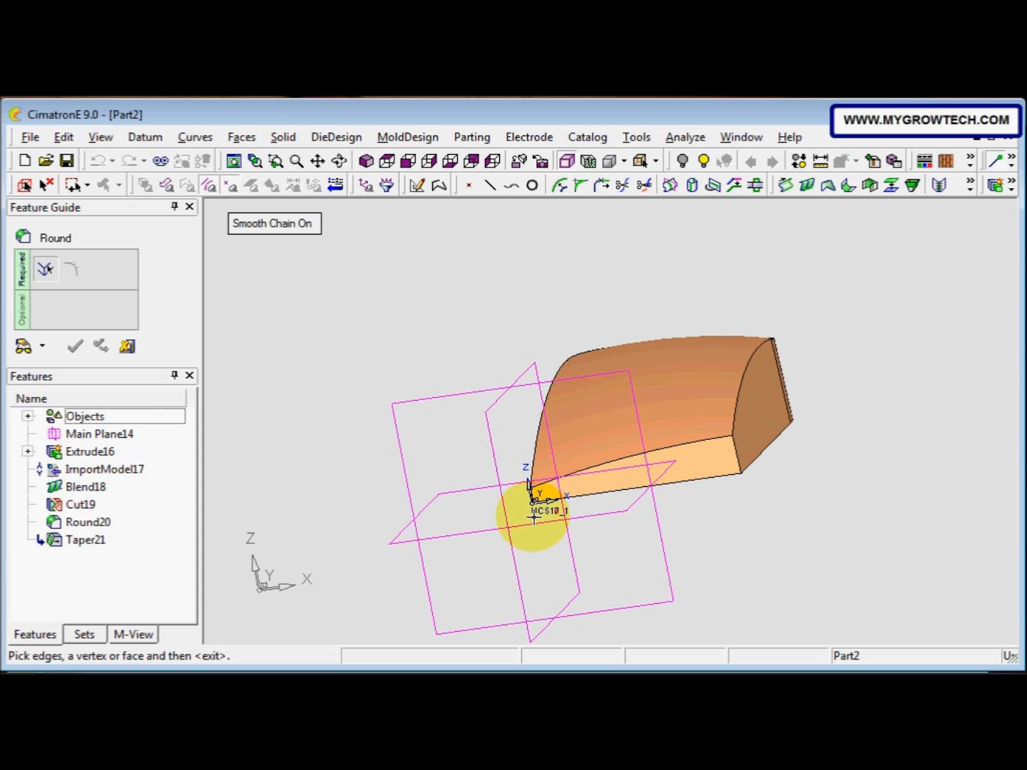
pyautogui.rightClick(421, 404)
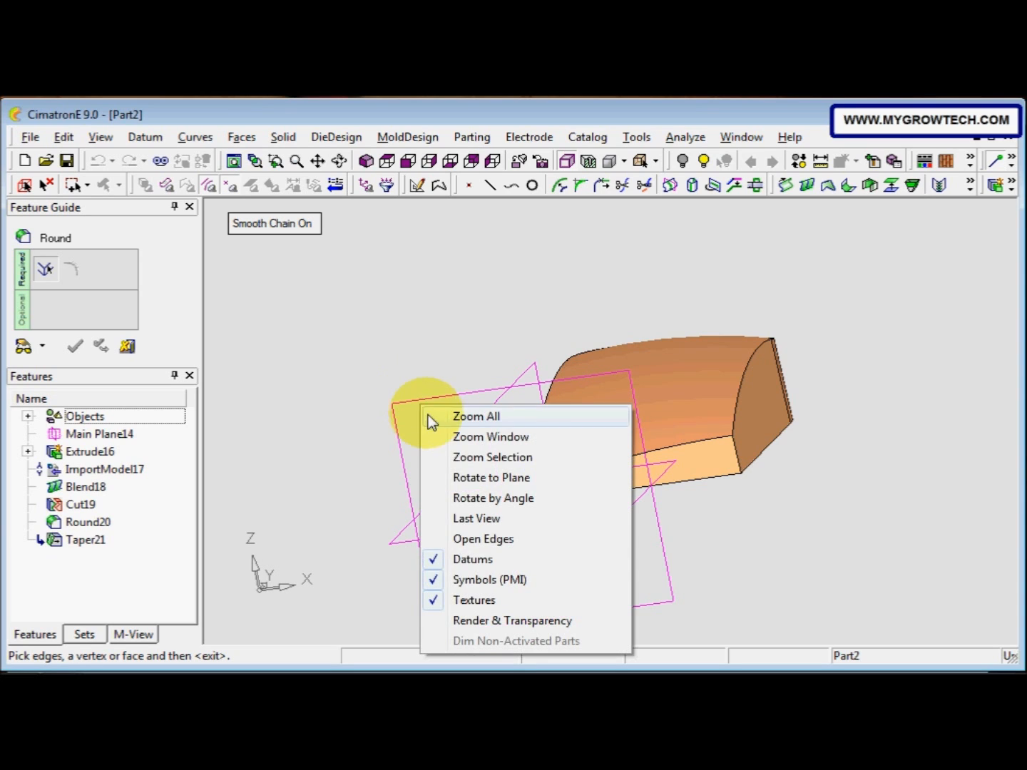
pyautogui.click(446, 562)
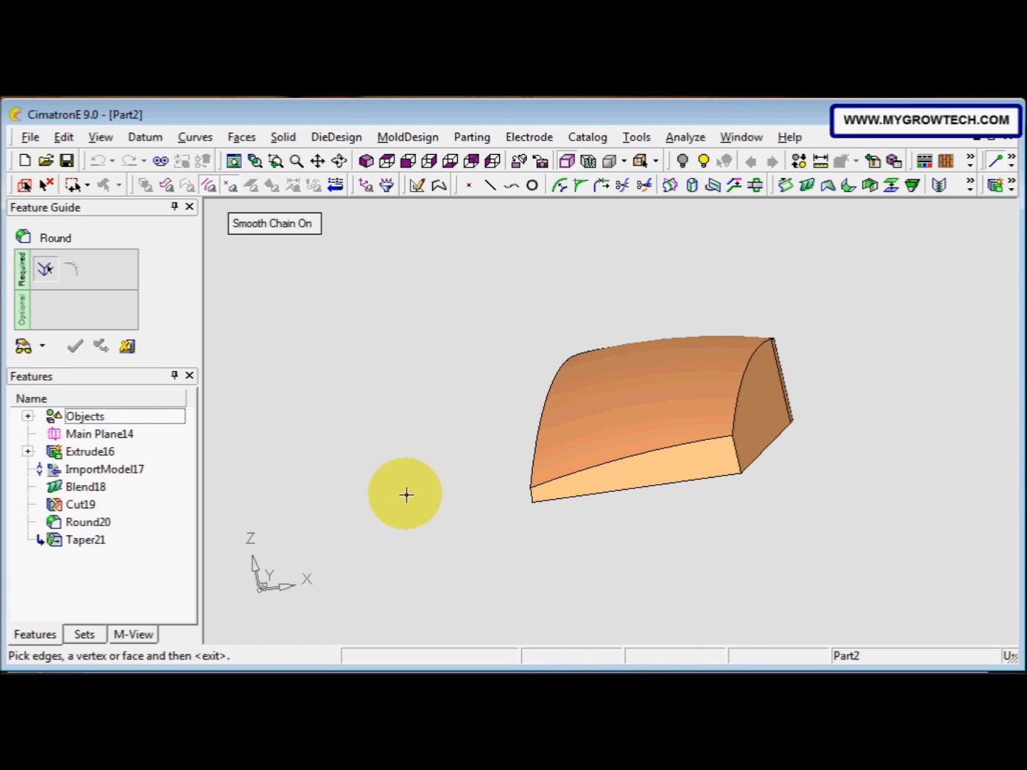
pyautogui.click(530, 489)
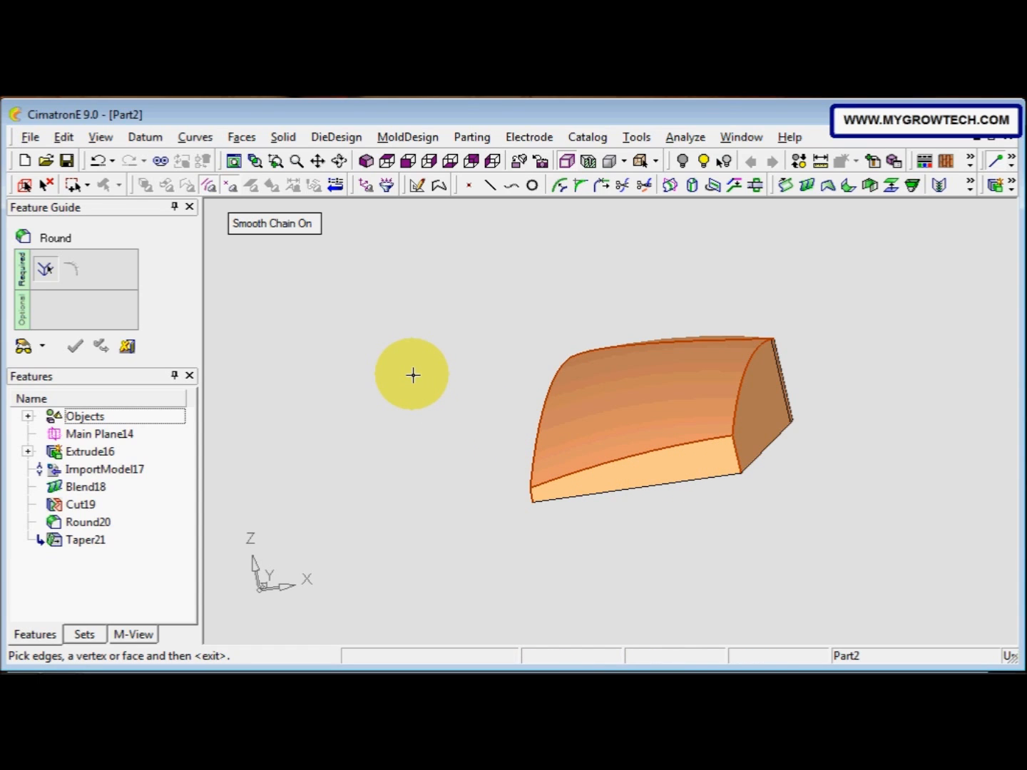
pyautogui.middleClick(474, 419)
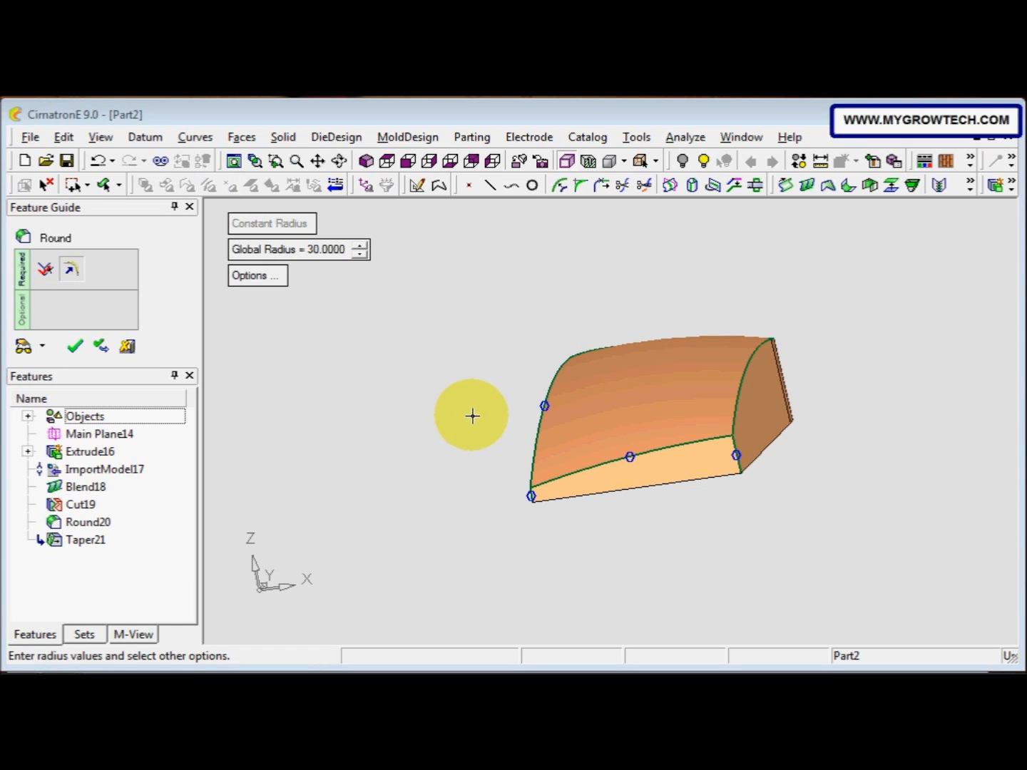
# Set the global radius to 5, preview the round on the picked edges, and apply it.
pyautogui.click(328, 257)
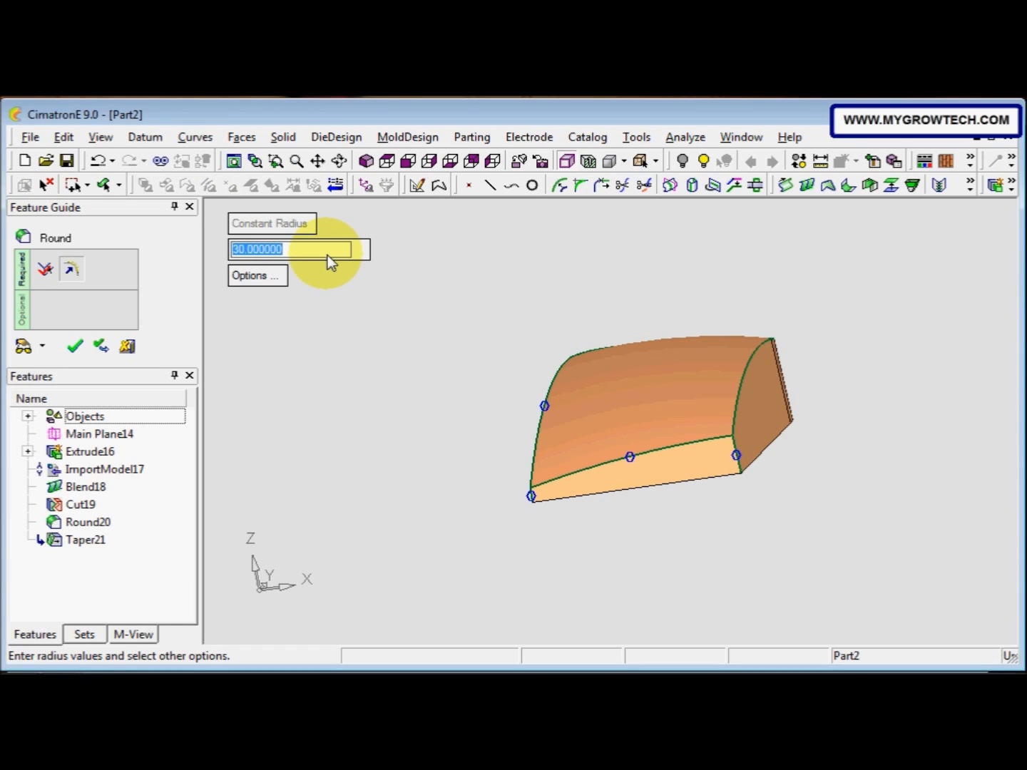
pyautogui.write('5')
pyautogui.press('Return')
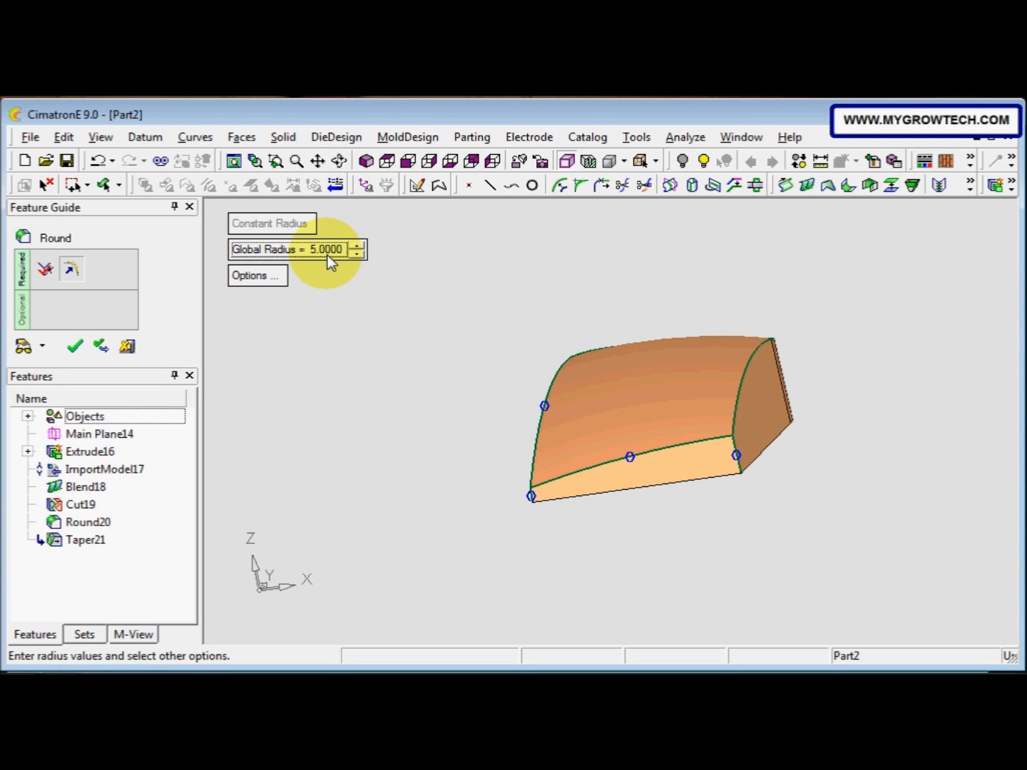
pyautogui.click(27, 349)
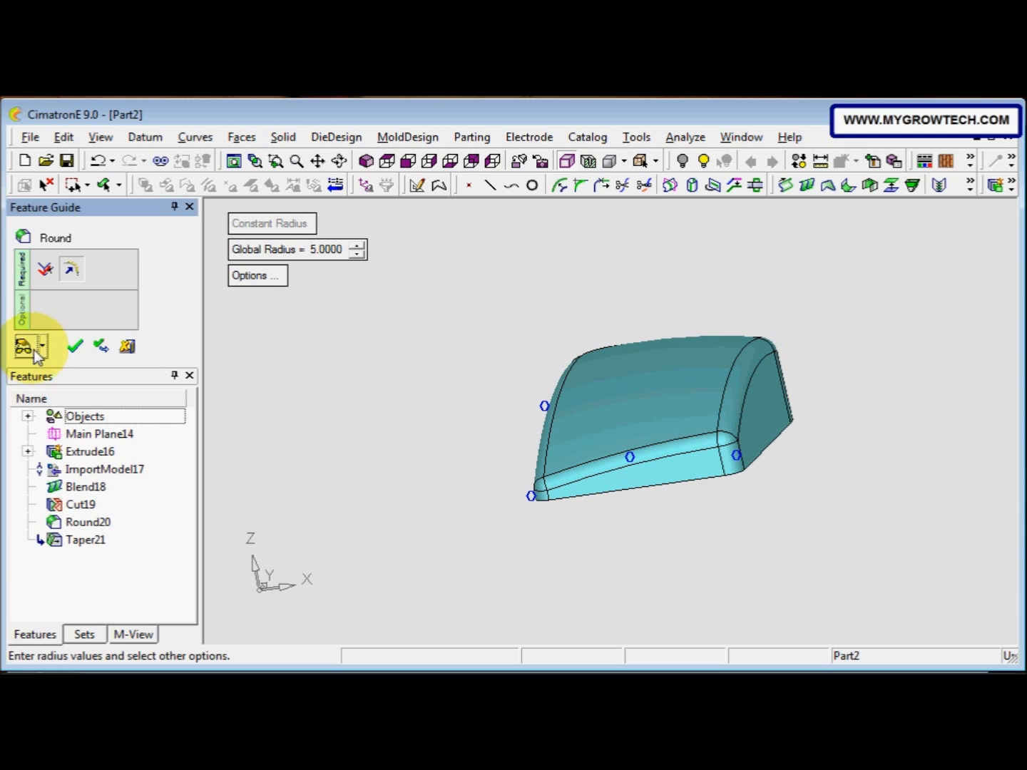
pyautogui.moveTo(699, 482); pyautogui.dragTo(670, 479, button='middle')
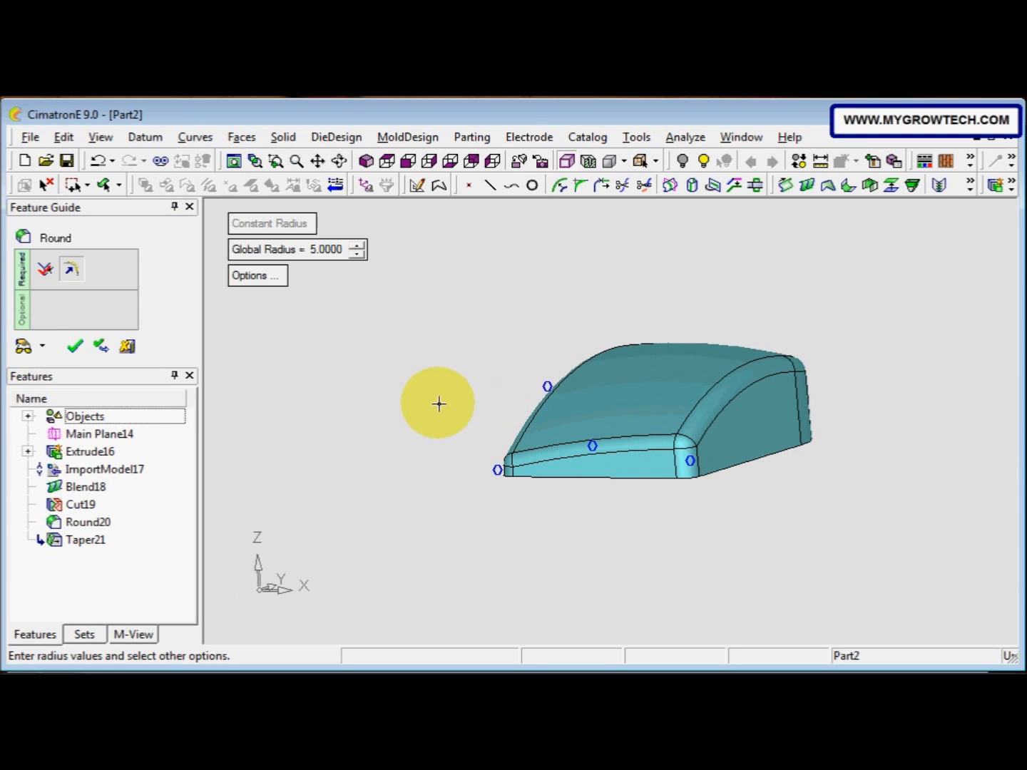
pyautogui.rightClick(255, 384)
pyautogui.click(257, 382)
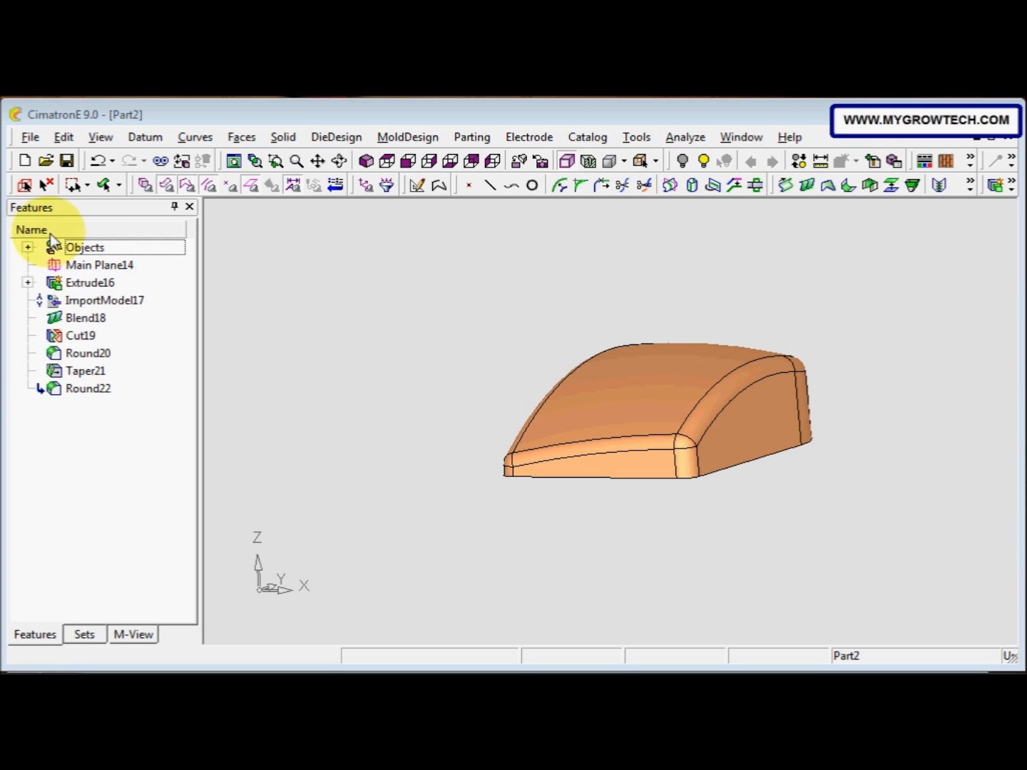
# Shell the solid inward with a global thickness of 4, leaving the flat bottom face open, and preview it before applying.
pyautogui.click(288, 138)
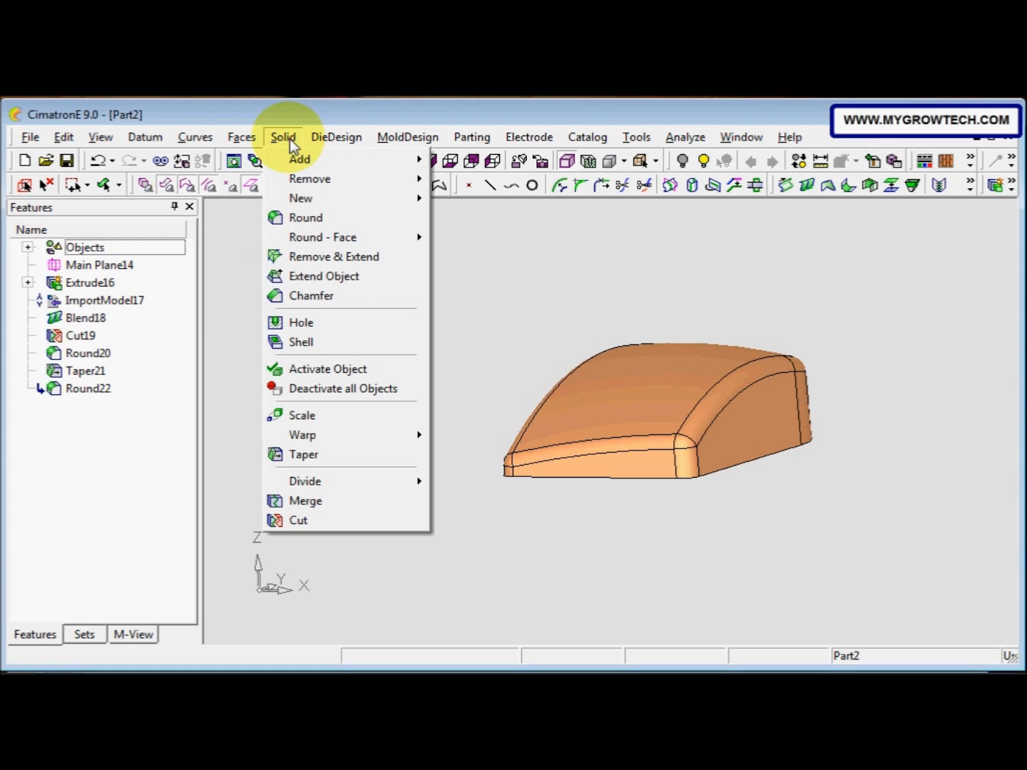
pyautogui.click(321, 343)
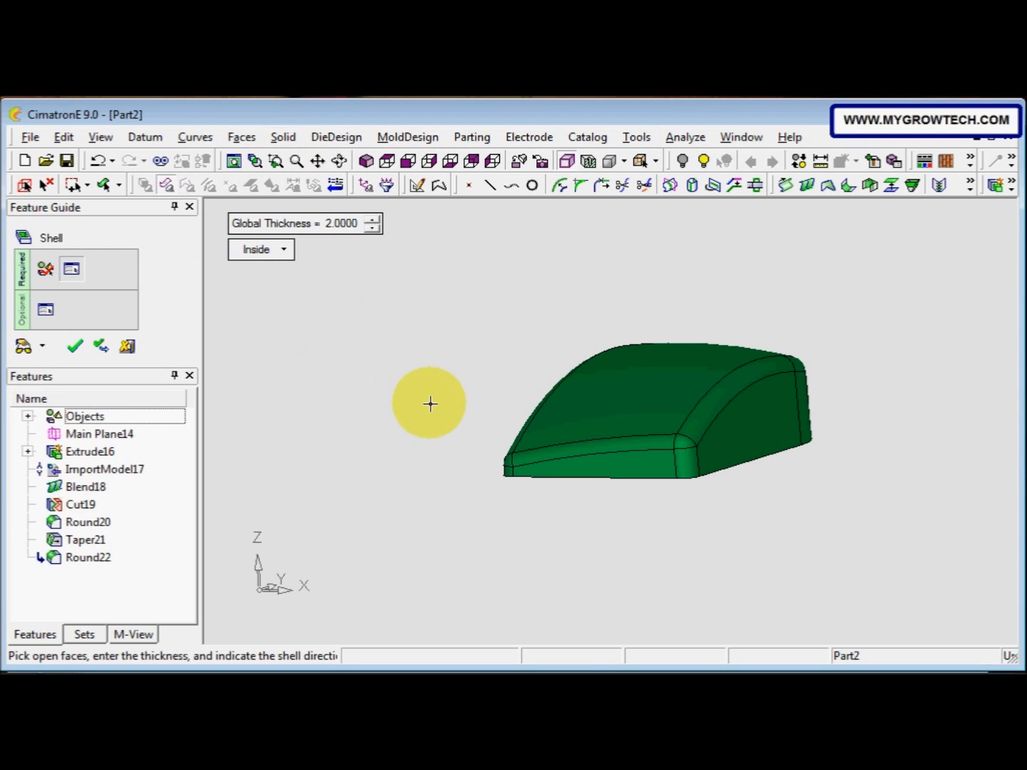
pyautogui.moveTo(632, 478); pyautogui.dragTo(563, 436, button='middle')
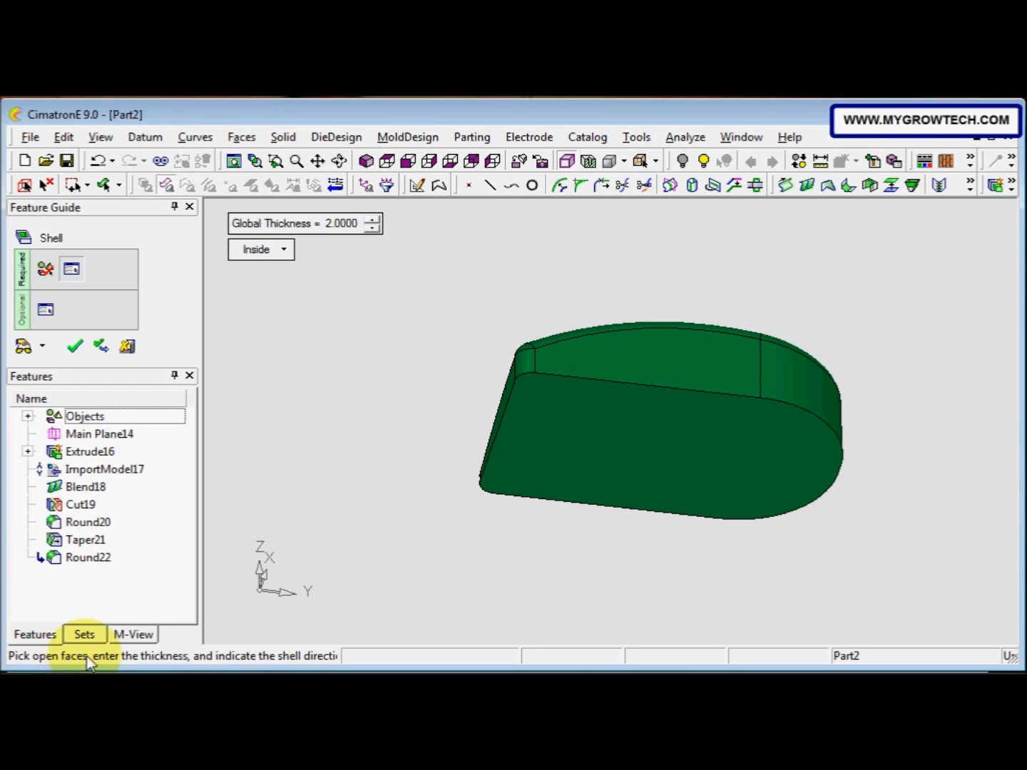
pyautogui.click(606, 447)
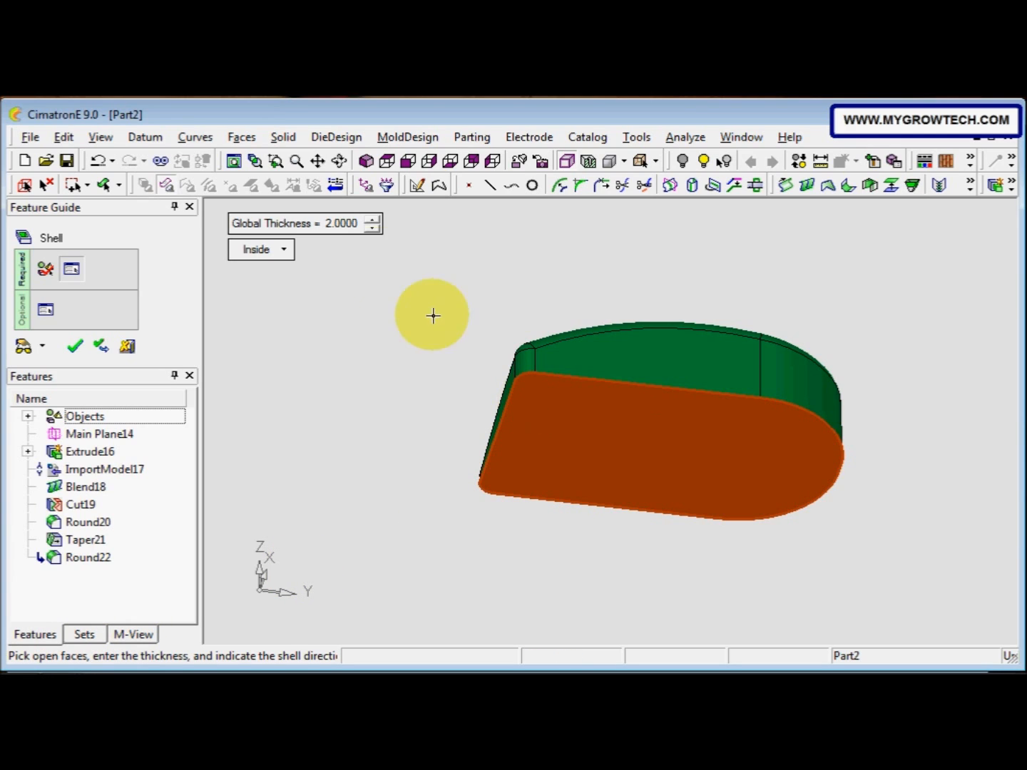
pyautogui.click(341, 227)
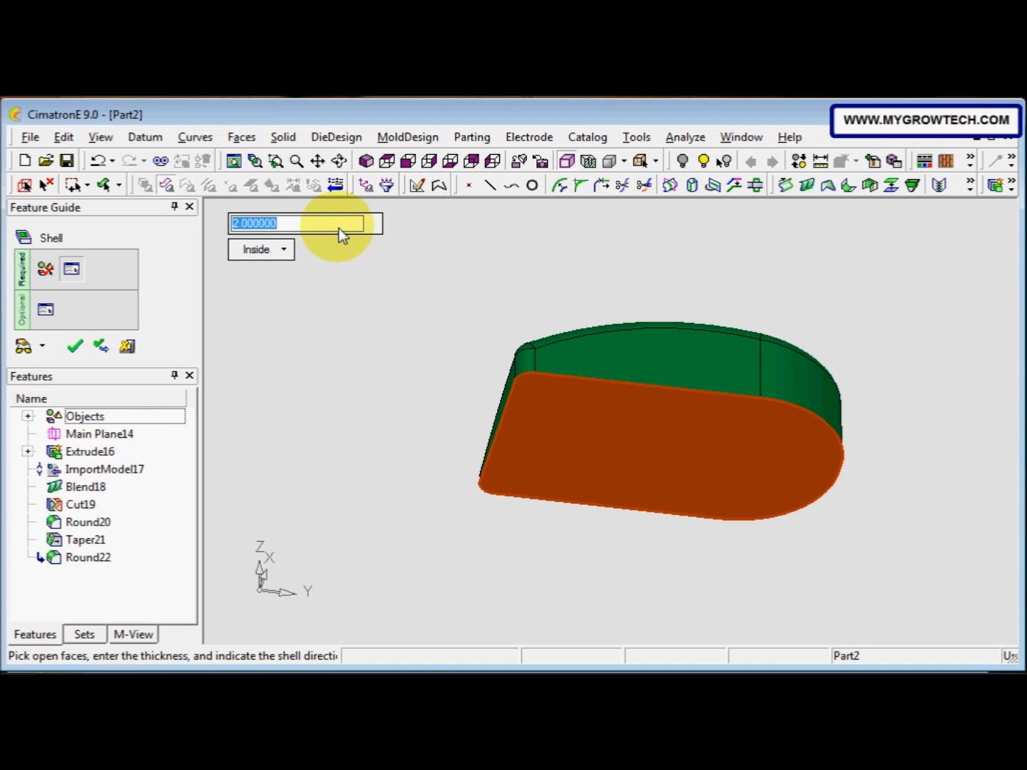
pyautogui.write('4')
pyautogui.press('Return')
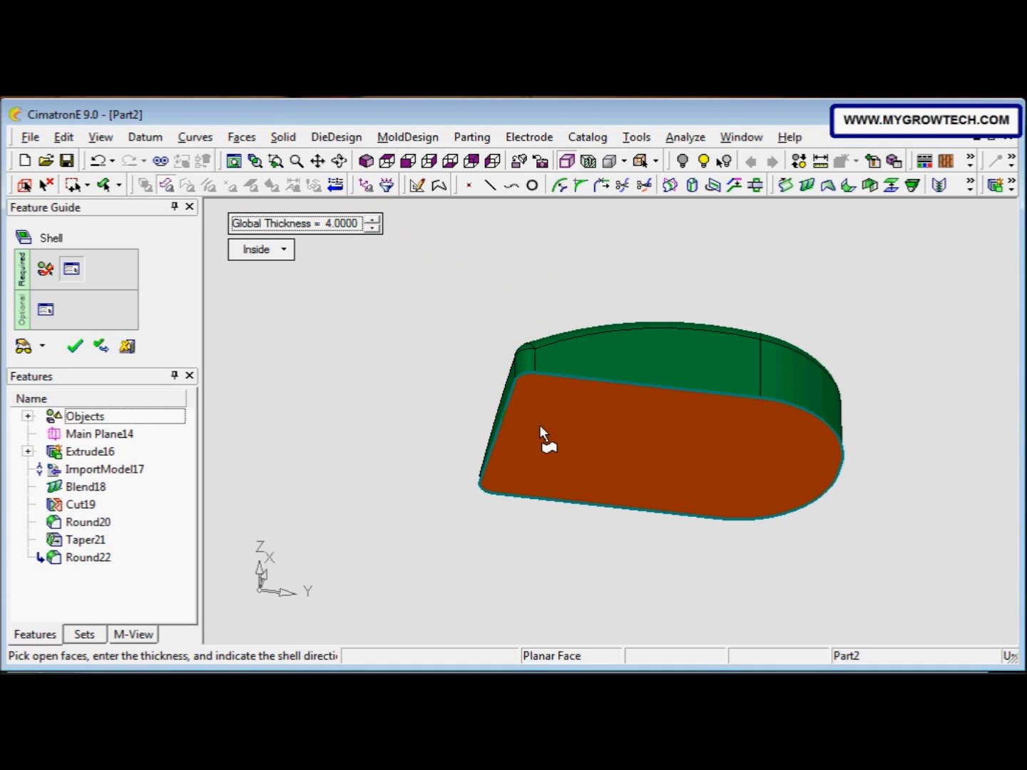
pyautogui.click(25, 348)
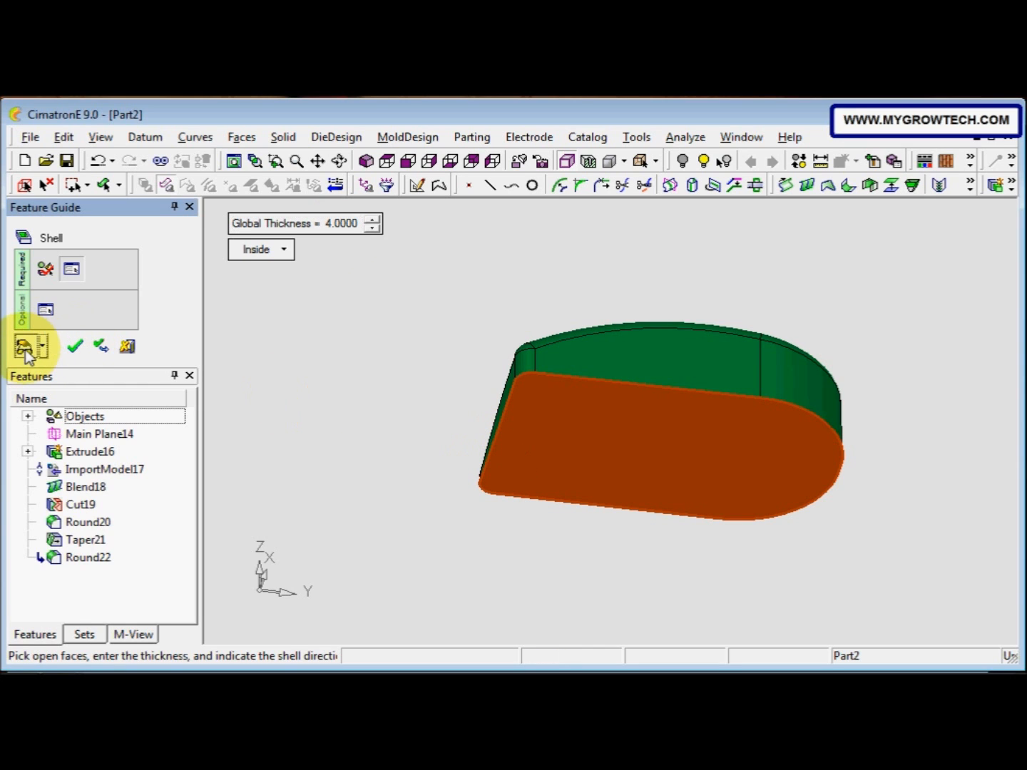
pyautogui.keyDown('ctrl'); pyautogui.moveTo(485, 468); pyautogui.dragTo(360, 463); pyautogui.keyUp('ctrl')
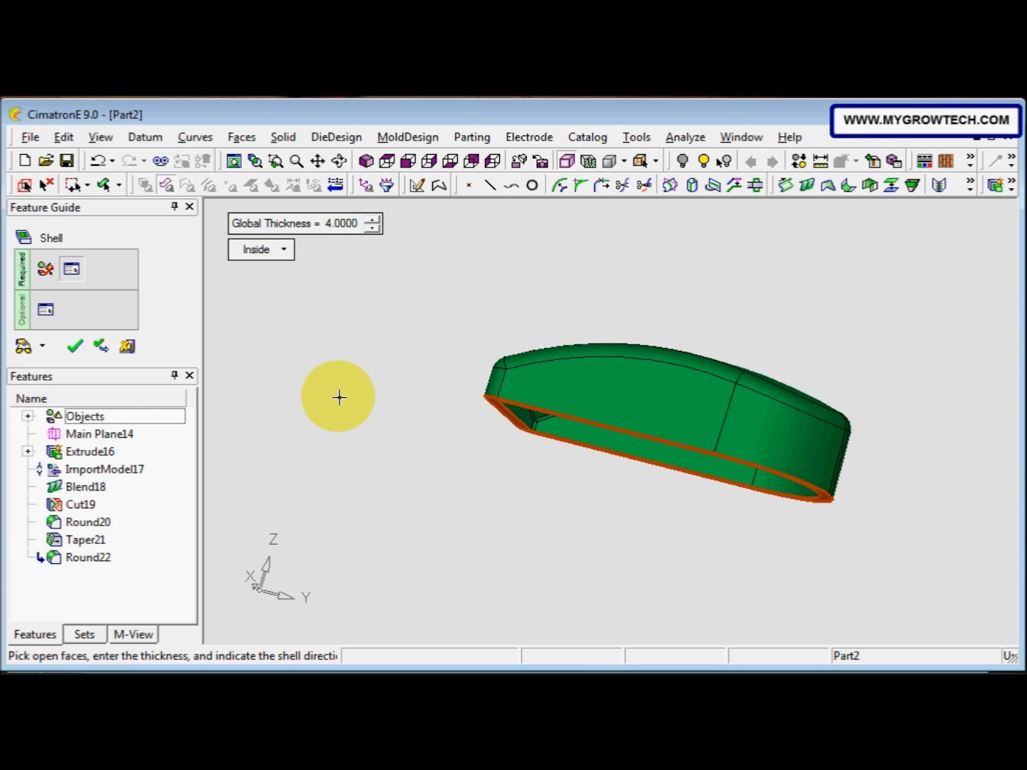
pyautogui.rightClick(339, 397)
pyautogui.click(339, 396)
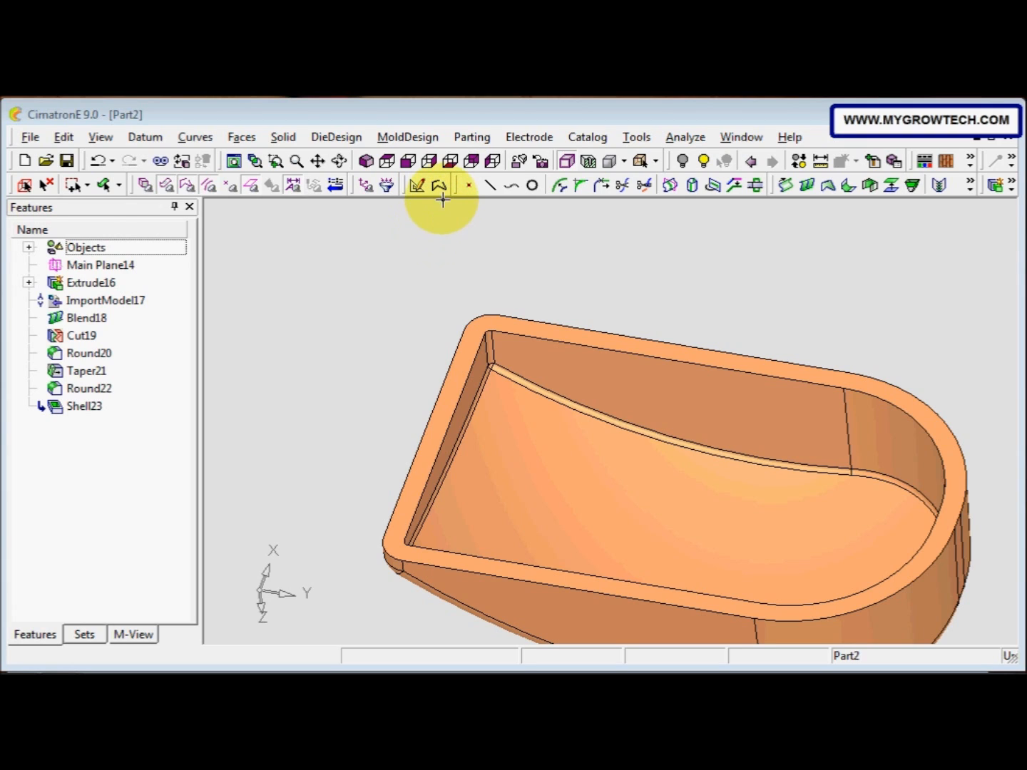
# Create a composite curve along the outer boundary of the shell's flat rim face using the Faces Outer Boundary option.
pyautogui.click(204, 141)
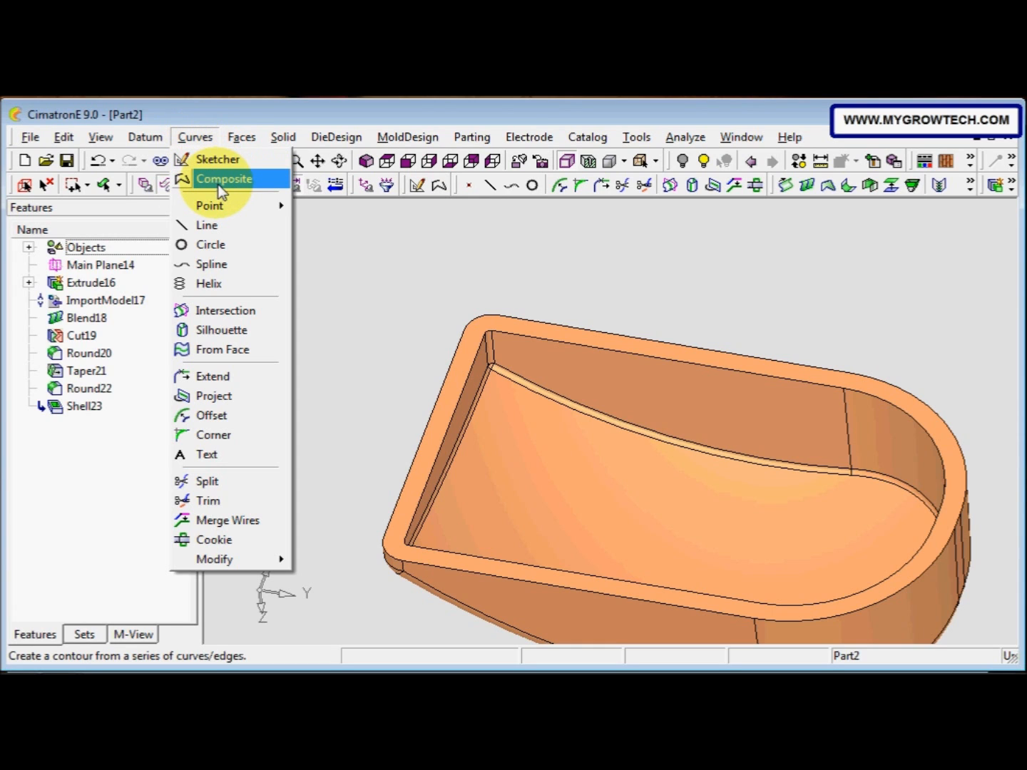
pyautogui.rightClick(339, 237)
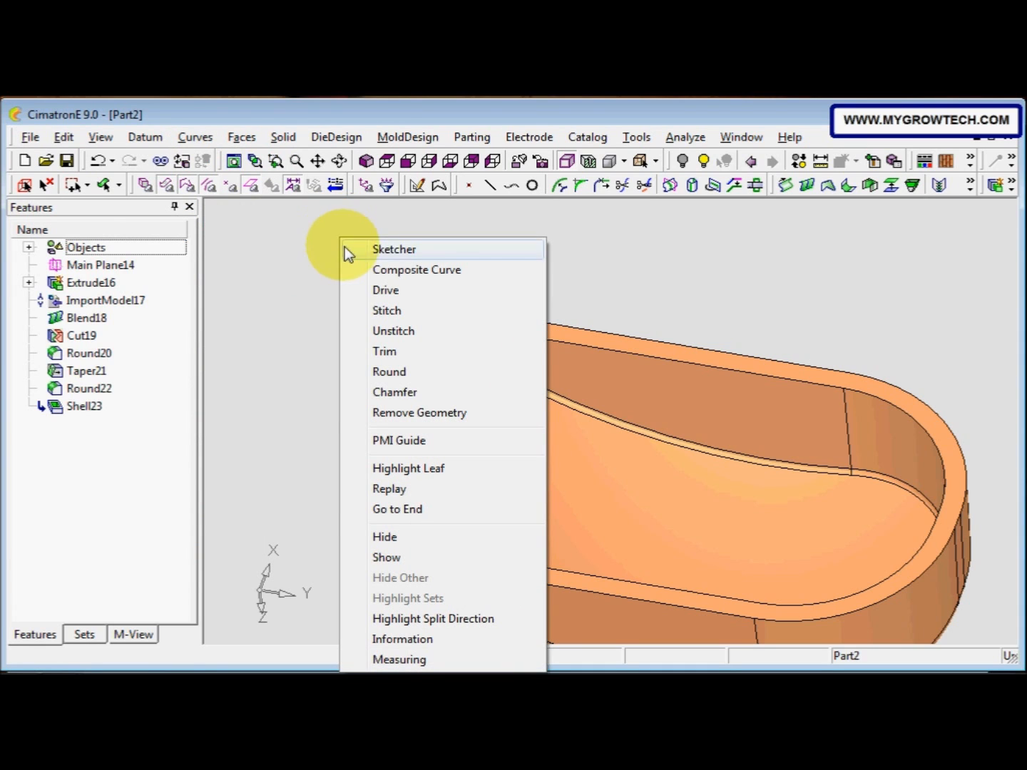
pyautogui.click(380, 271)
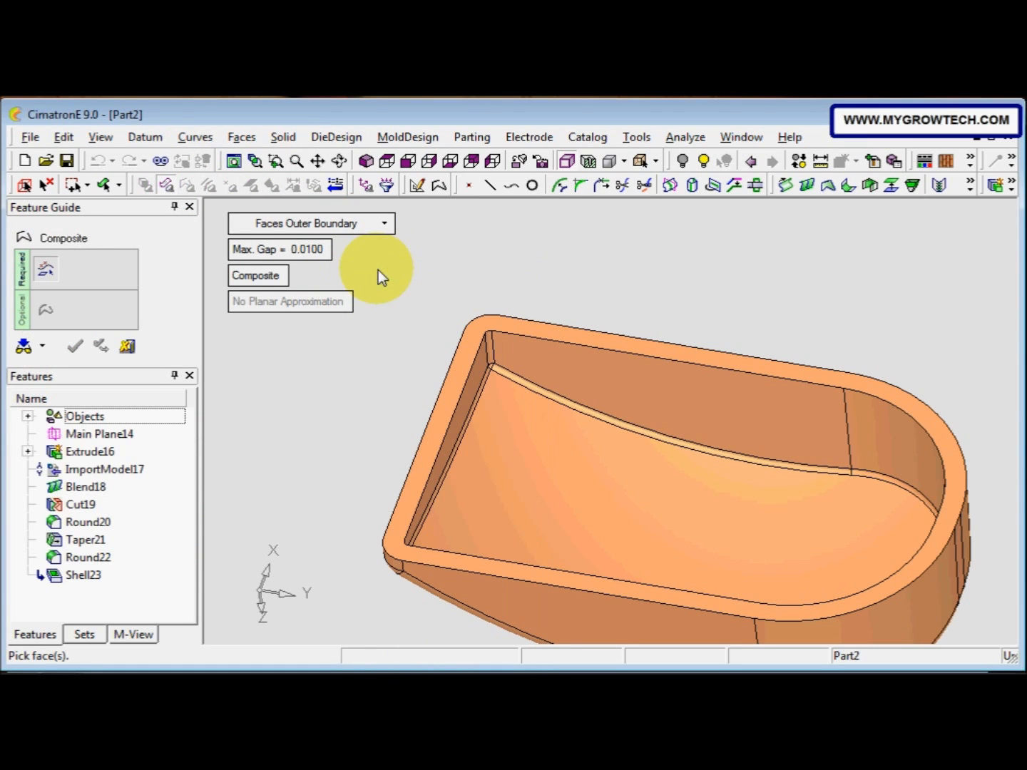
pyautogui.click(383, 227)
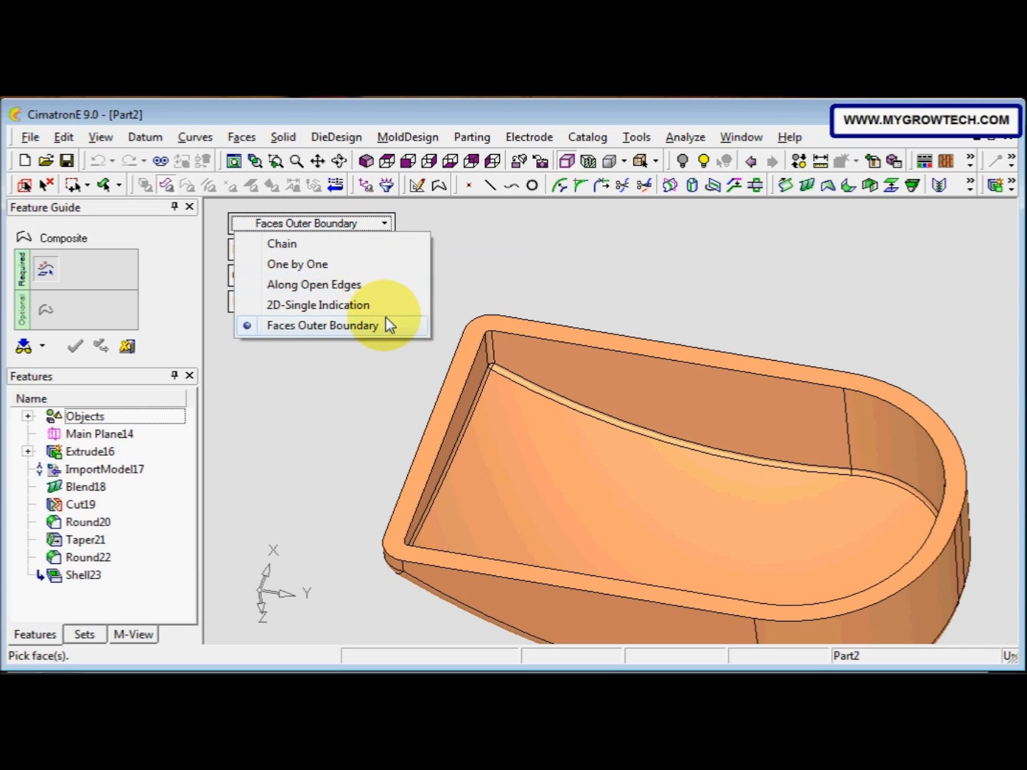
pyautogui.click(389, 325)
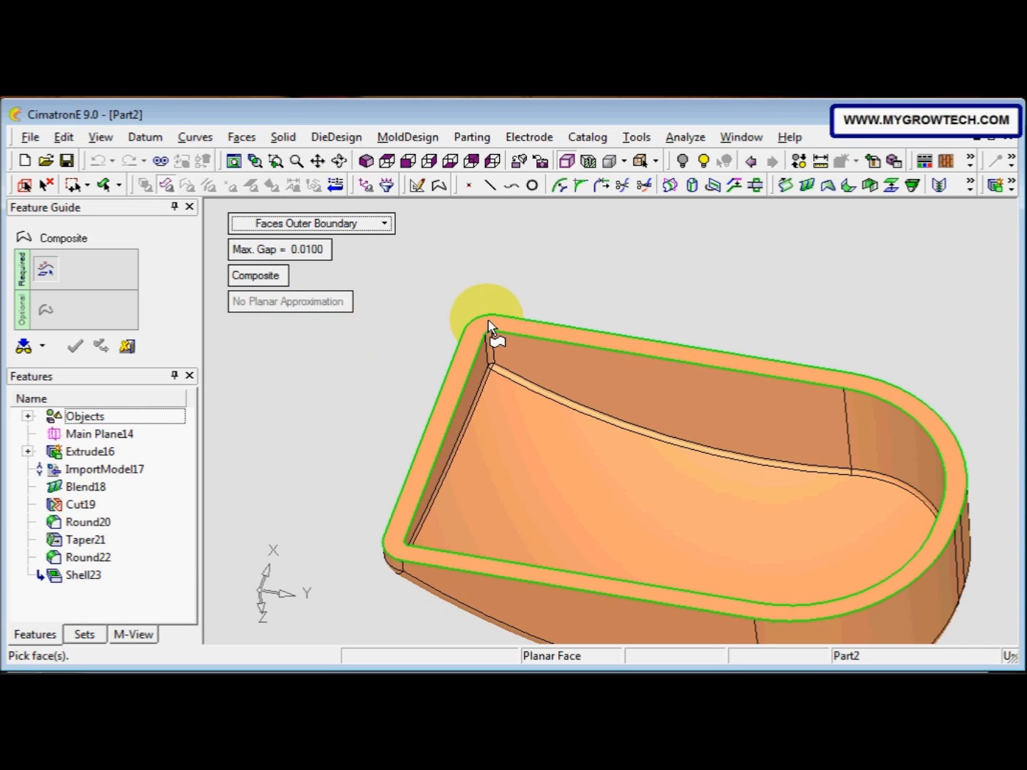
pyautogui.click(533, 337)
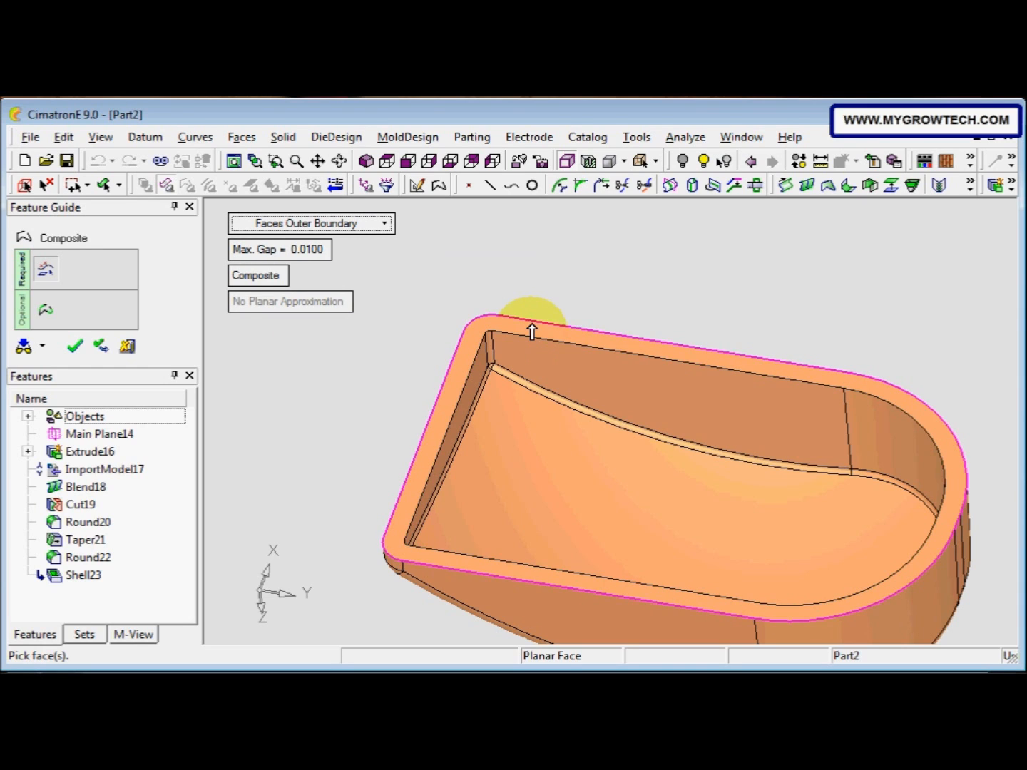
pyautogui.click(83, 348)
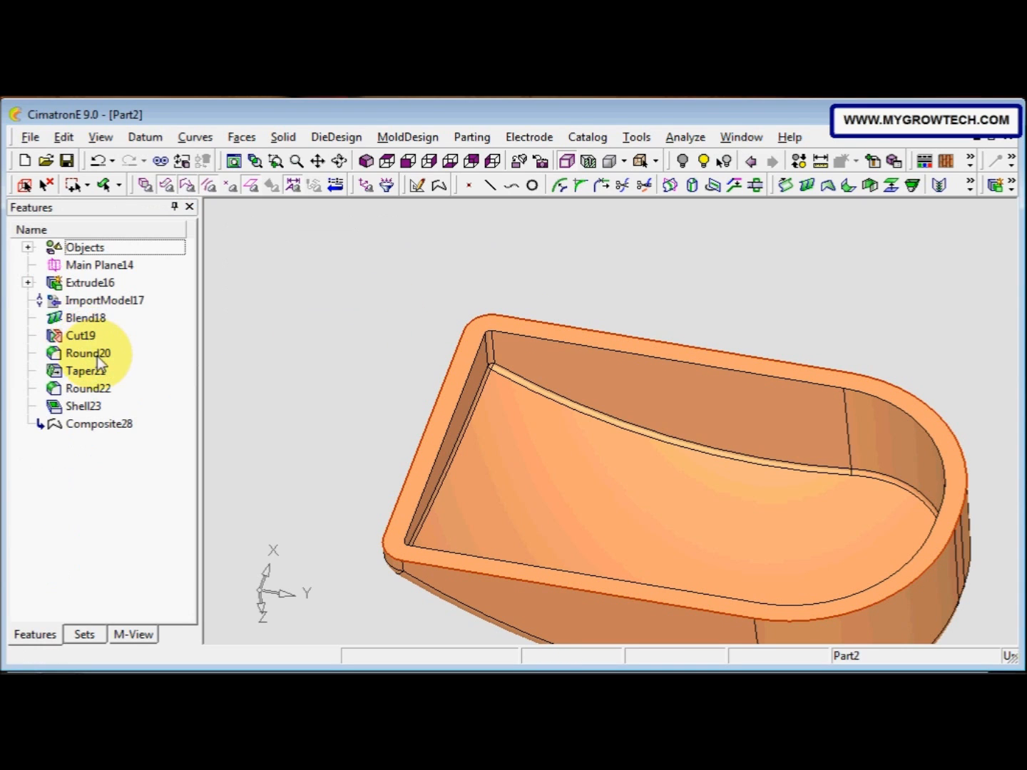
# Offset the rim's composite curve inward by 2 with round corners, keeping the original curve.
pyautogui.click(205, 137)
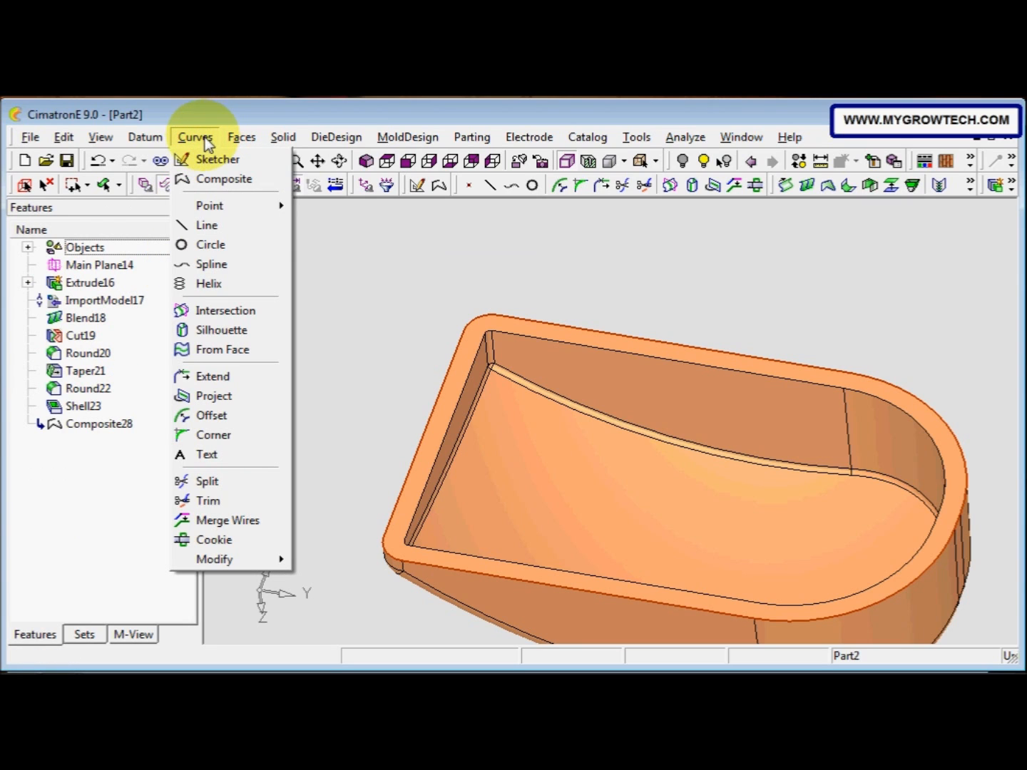
pyautogui.click(204, 416)
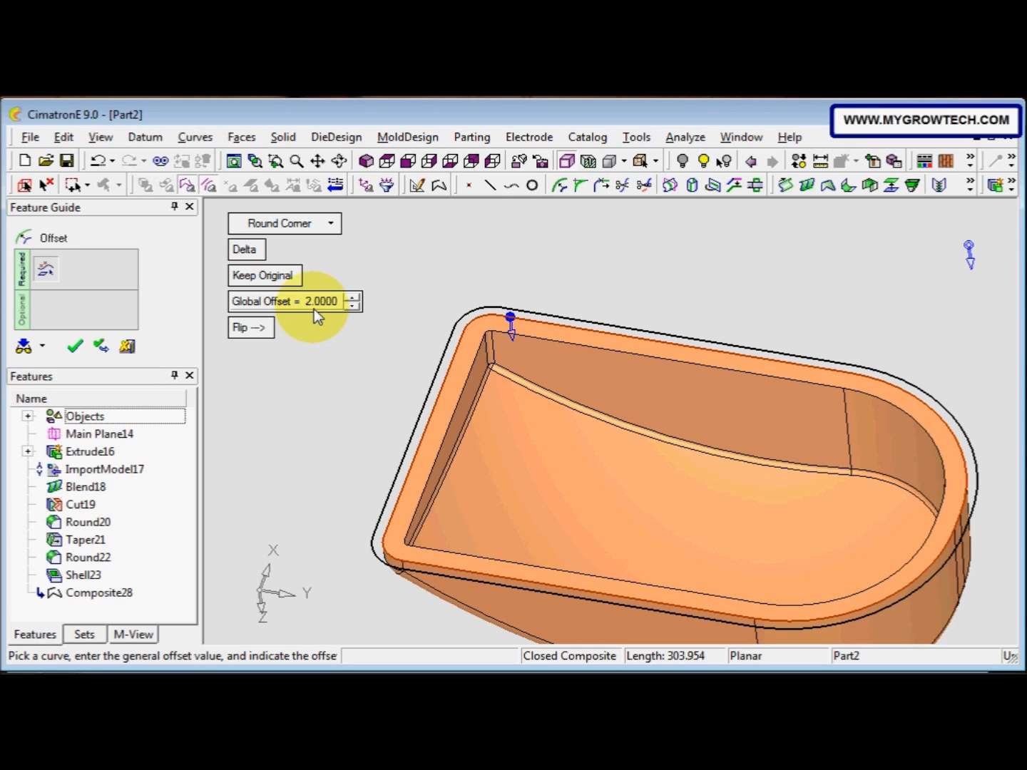
pyautogui.click(251, 328)
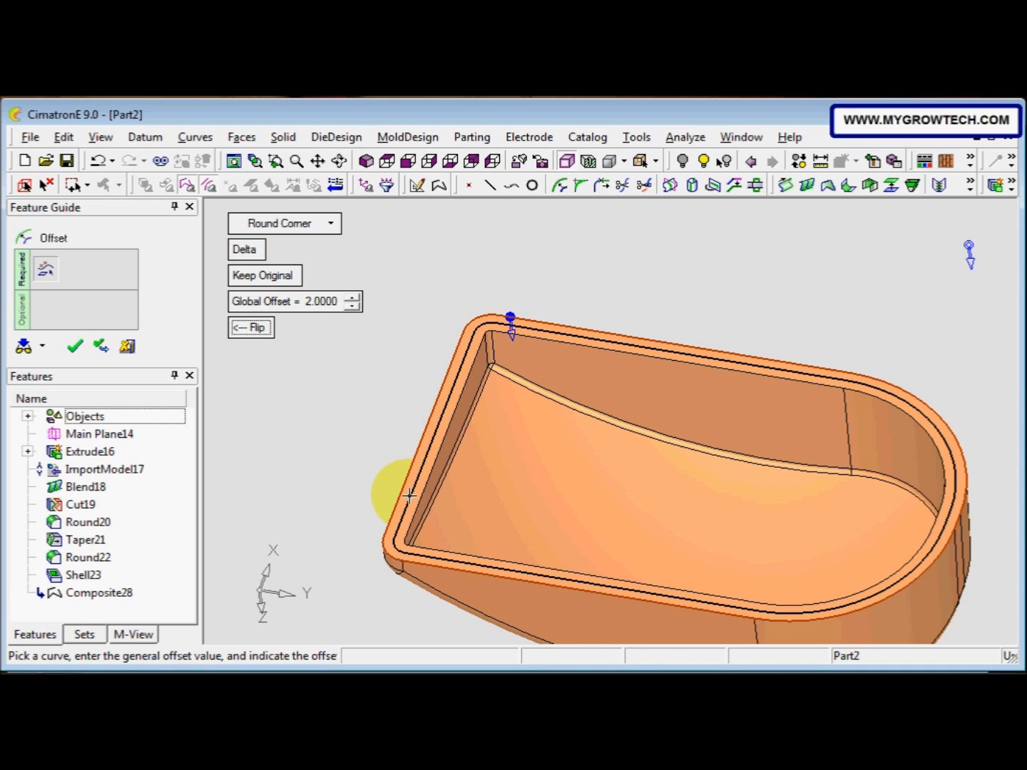
pyautogui.click(77, 349)
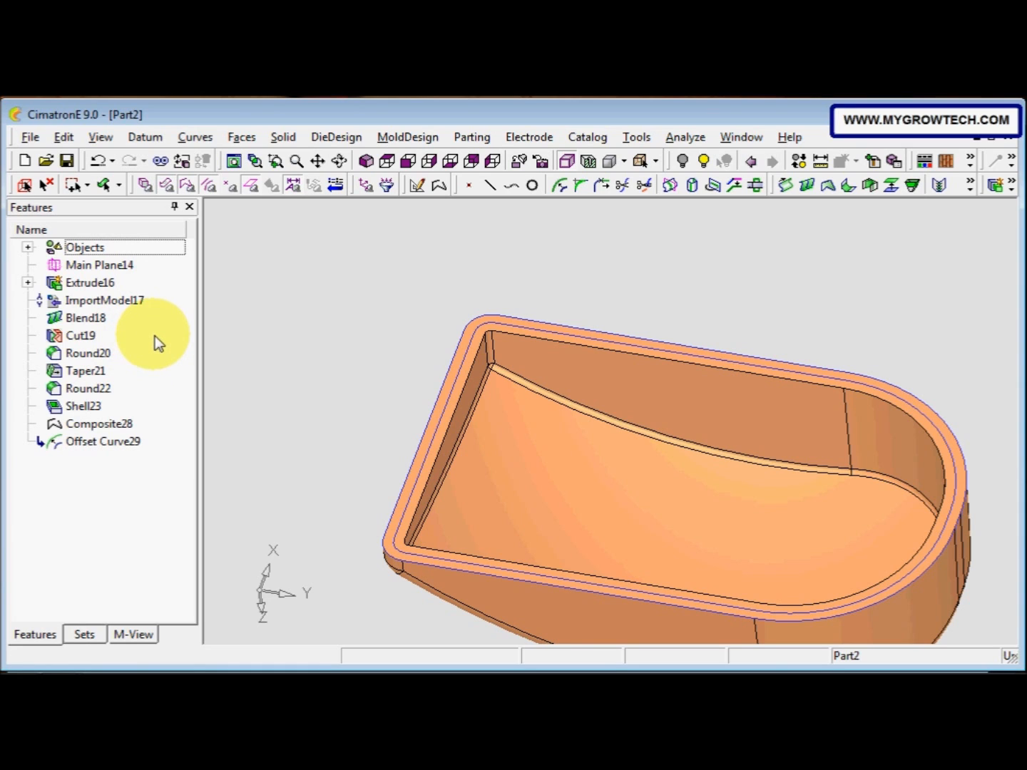
# Remove material from the rim by extruding the offset curve one-sided with a delta of 2.
pyautogui.click(283, 138)
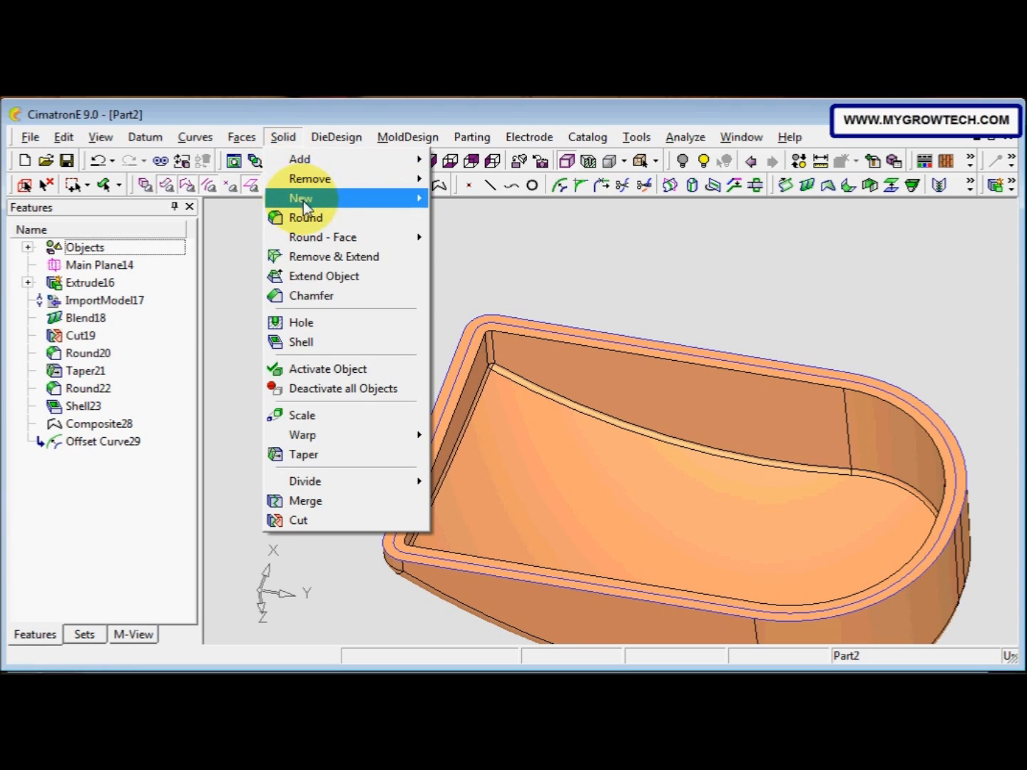
pyautogui.moveTo(331, 179)
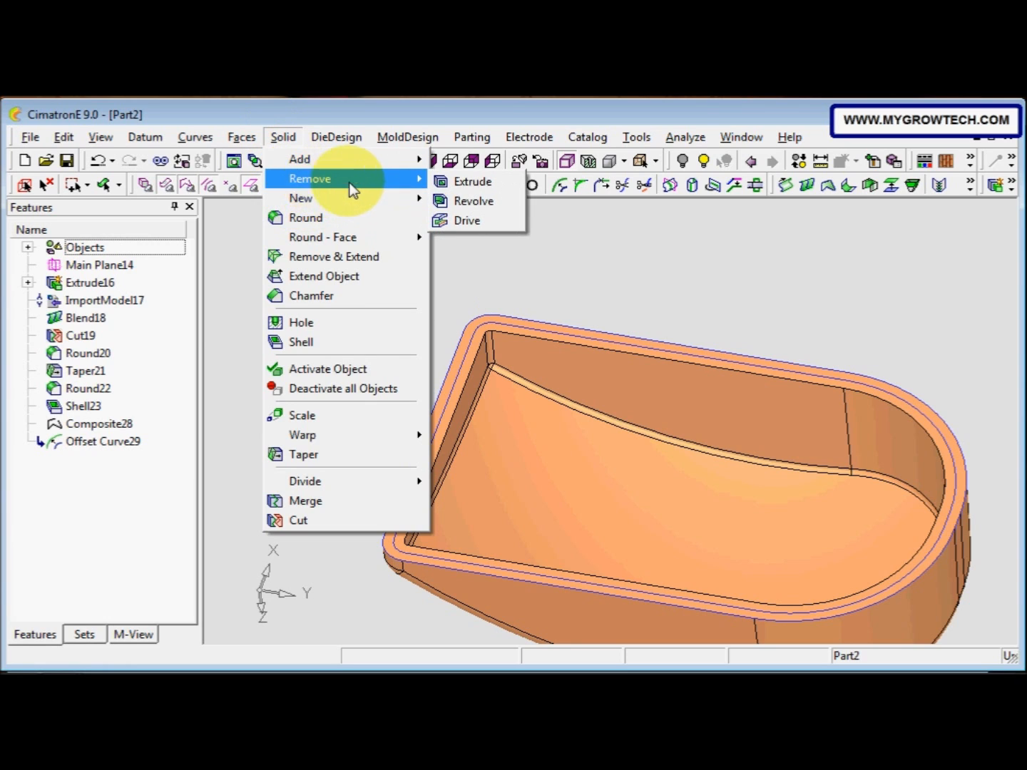
pyautogui.click(471, 184)
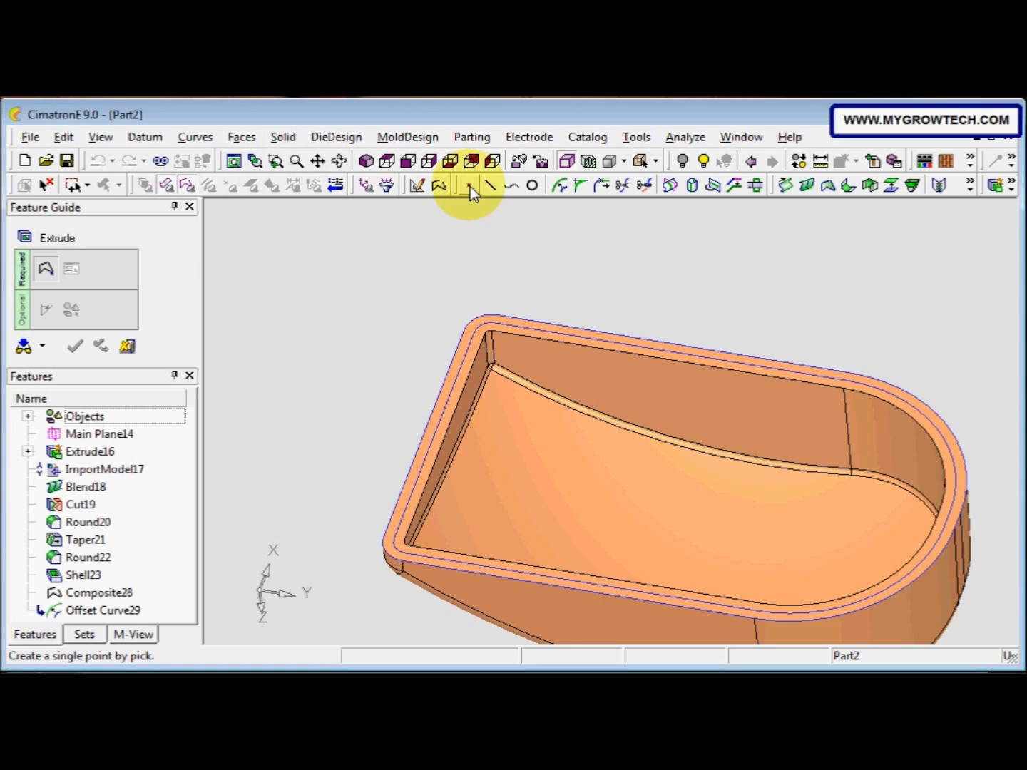
pyautogui.click(497, 331)
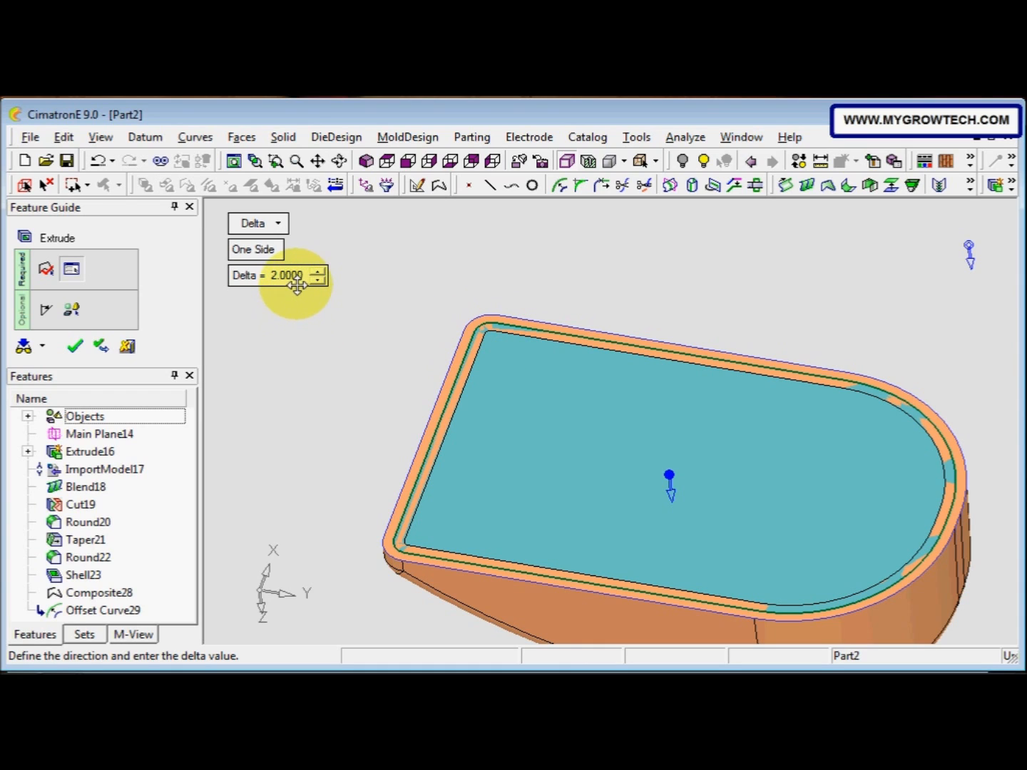
pyautogui.click(75, 348)
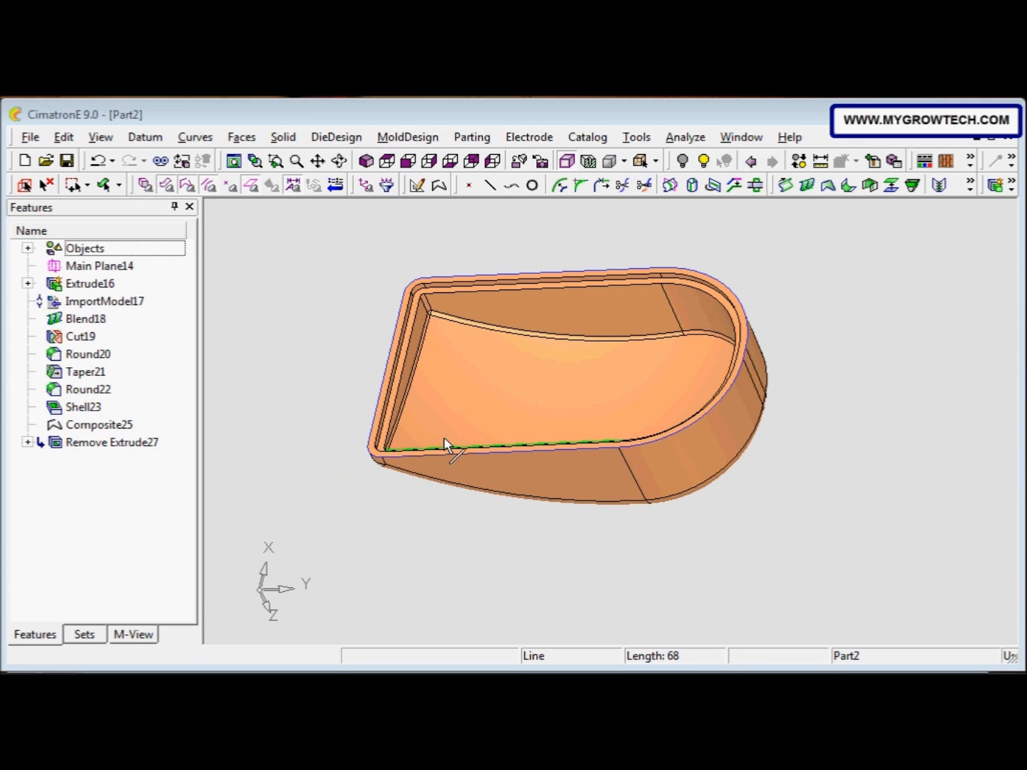
# Orient the model to look into the shelled cavity and stepped rim, and save the displayed orientation as a new M-View.
pyautogui.keyDown('ctrl'); pyautogui.moveTo(426, 436); pyautogui.dragTo(472, 448, button='right'); pyautogui.keyUp('ctrl')
pyautogui.keyDown('ctrl'); pyautogui.moveTo(471, 450); pyautogui.dragTo(402, 483); pyautogui.keyUp('ctrl')
pyautogui.keyDown('ctrl'); pyautogui.moveTo(408, 483); pyautogui.dragTo(368, 471, button='middle'); pyautogui.keyUp('ctrl')
pyautogui.keyDown('ctrl'); pyautogui.moveTo(378, 479); pyautogui.dragTo(440, 432, button='right'); pyautogui.keyUp('ctrl')
pyautogui.keyDown('ctrl'); pyautogui.moveTo(443, 427); pyautogui.dragTo(477, 427, button='middle'); pyautogui.keyUp('ctrl')
pyautogui.keyDown('ctrl'); pyautogui.moveTo(476, 435); pyautogui.dragTo(478, 438); pyautogui.keyUp('ctrl')
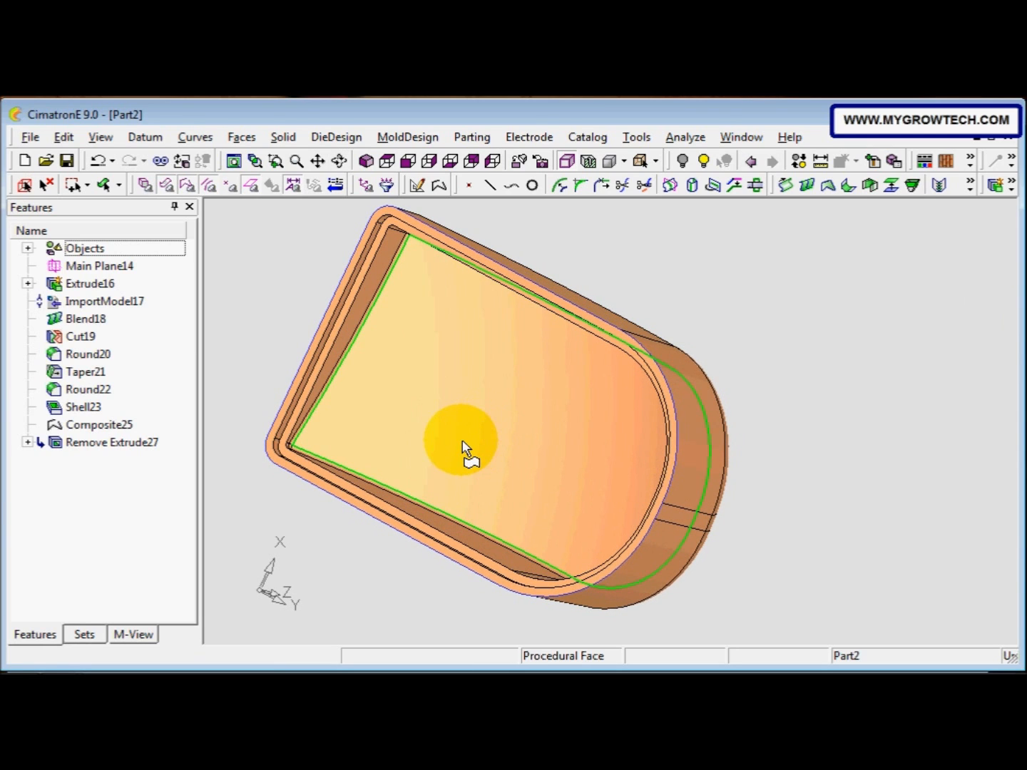
pyautogui.click(132, 637)
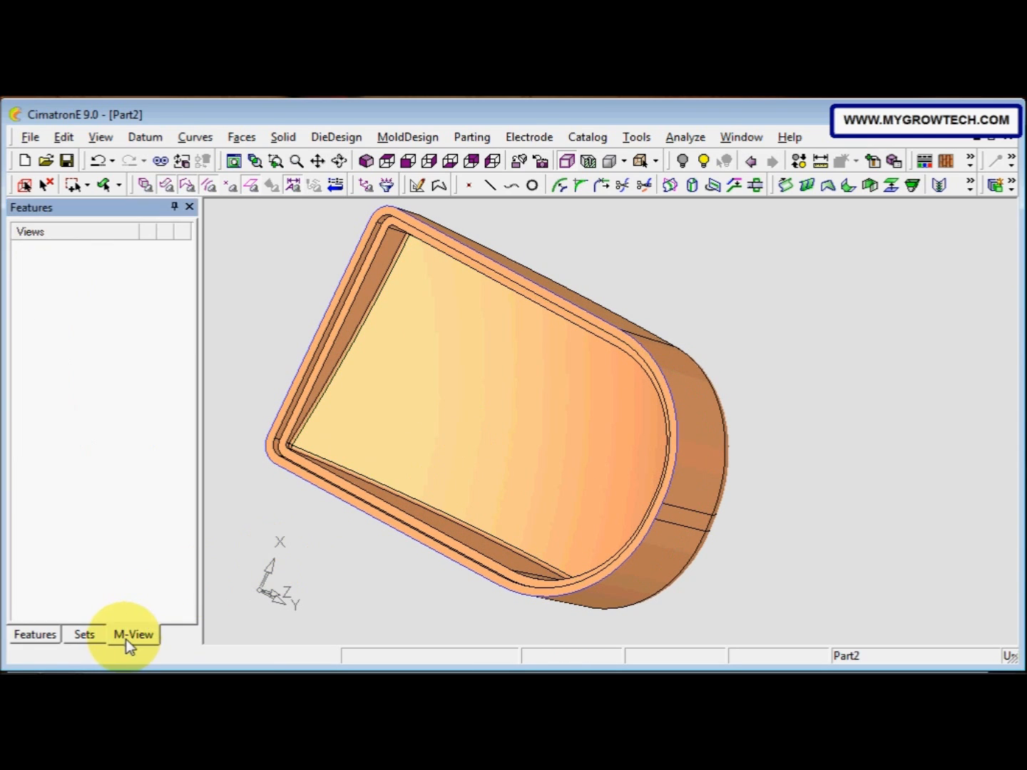
pyautogui.rightClick(86, 280)
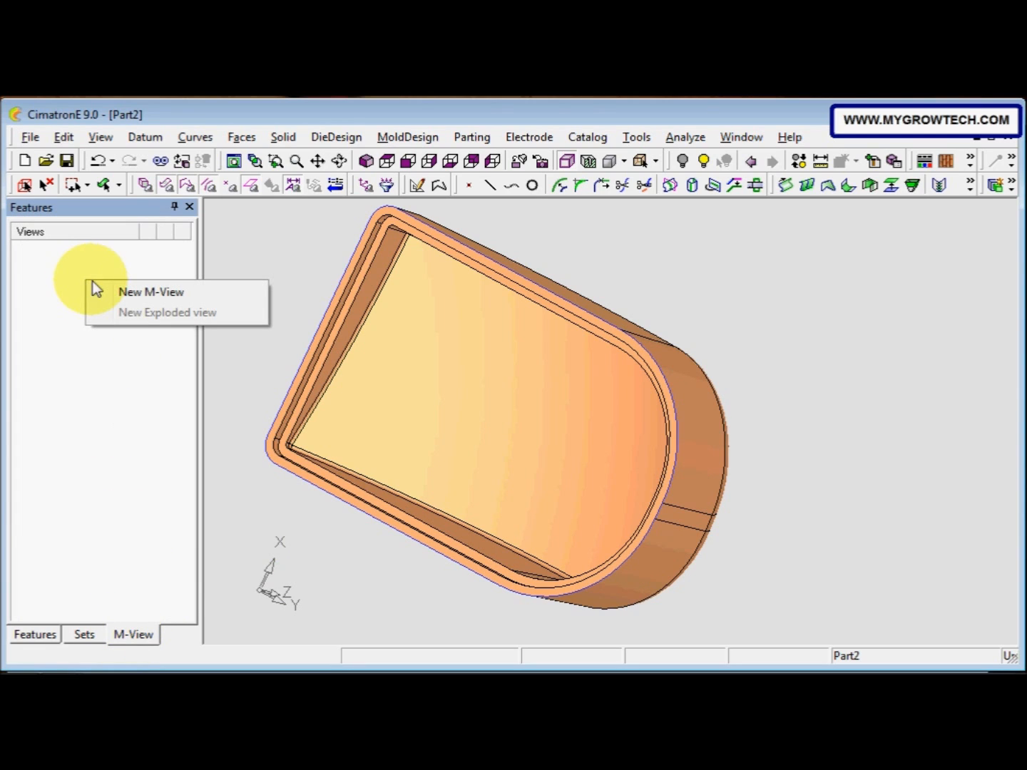
pyautogui.click(131, 294)
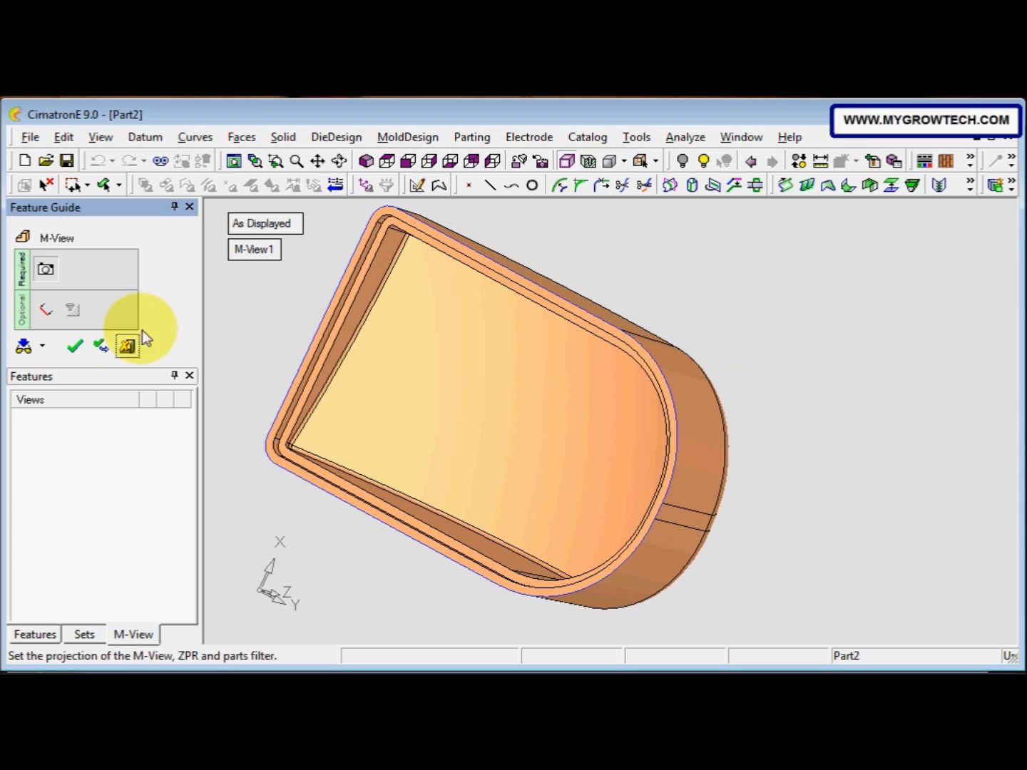
pyautogui.click(77, 348)
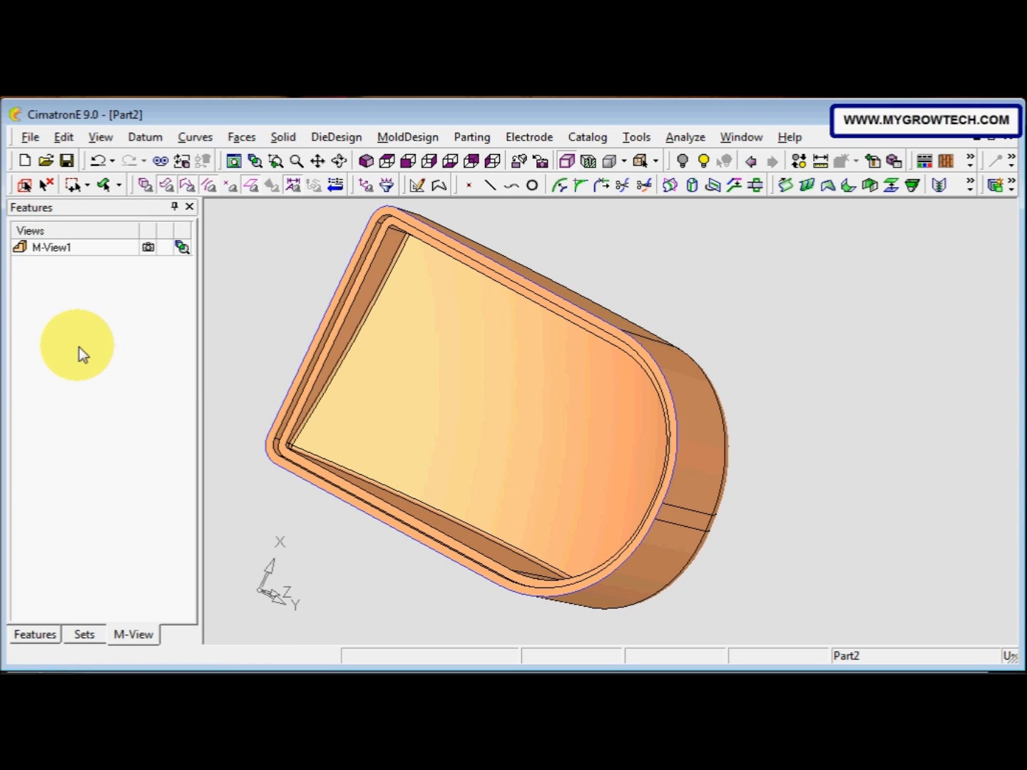
# Check the saved M-View by recalling it from the isometric view, then return to the isometric view and the feature tree.
pyautogui.click(365, 166)
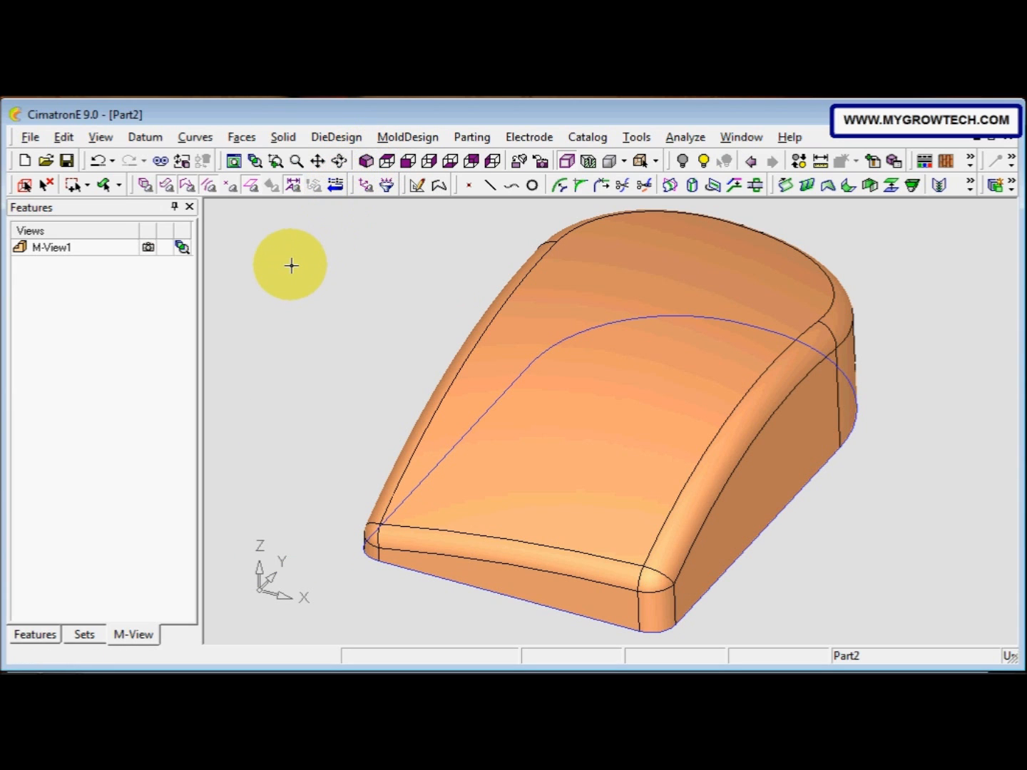
pyautogui.doubleClick(120, 251)
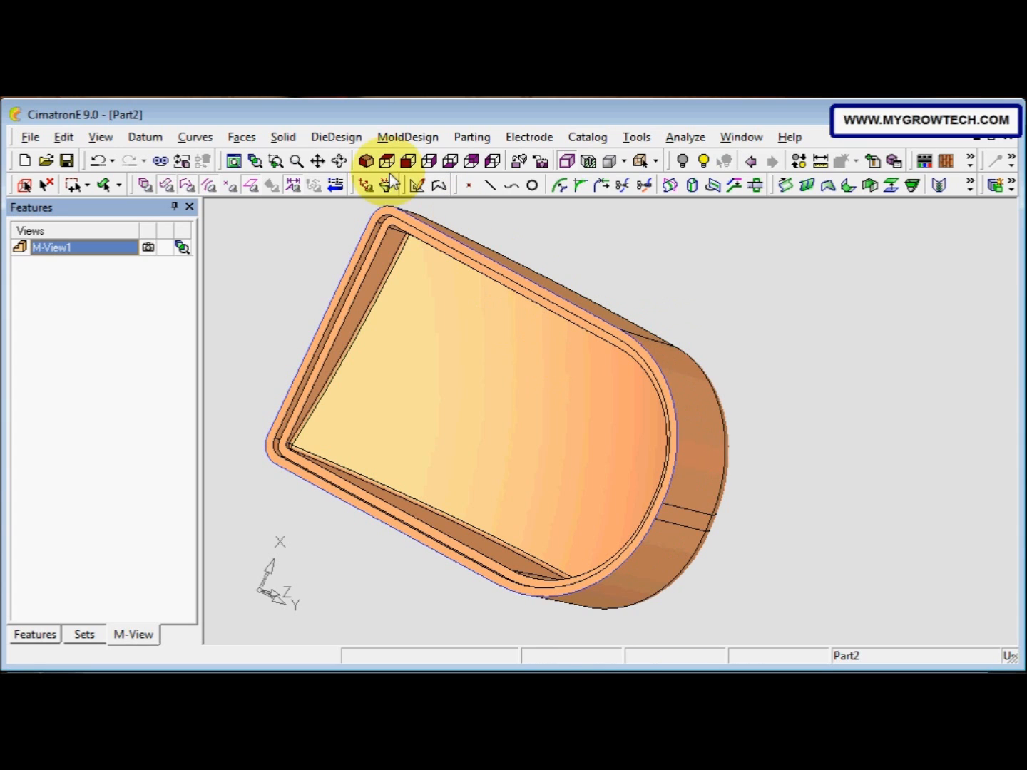
pyautogui.click(365, 160)
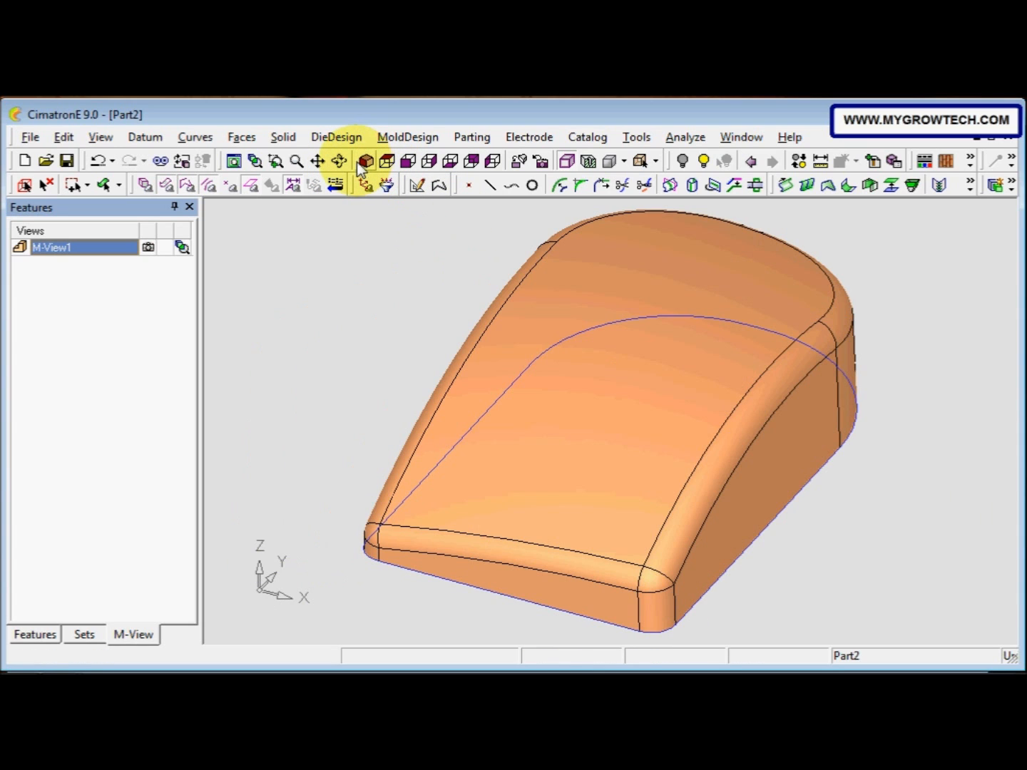
pyautogui.click(39, 634)
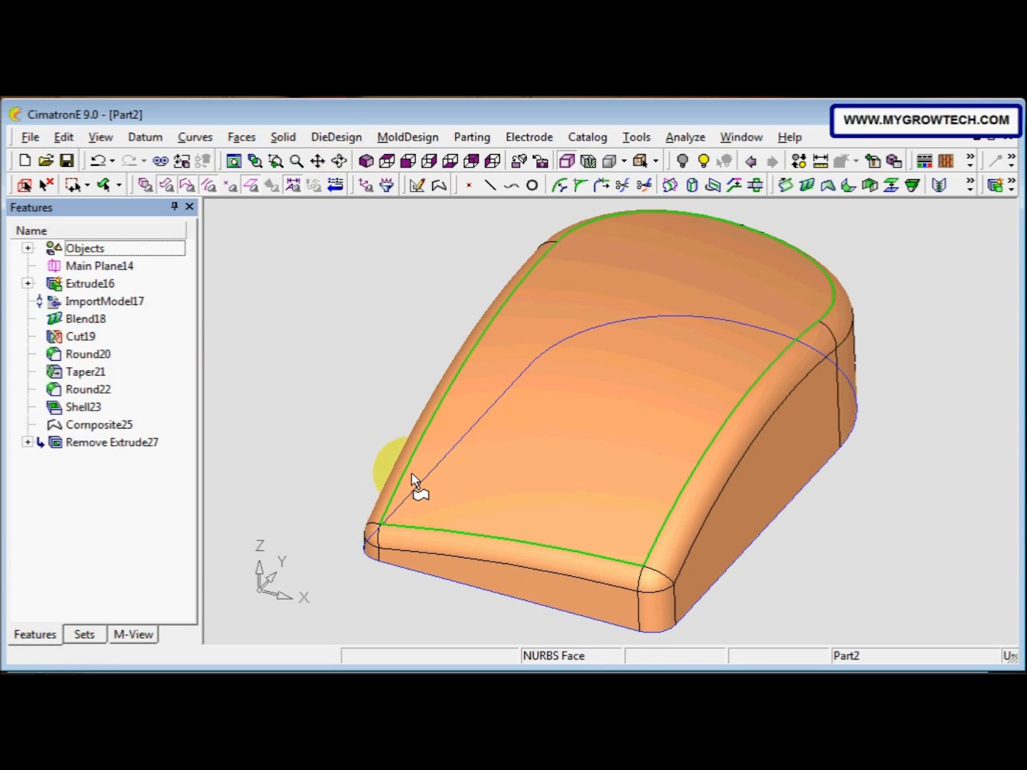